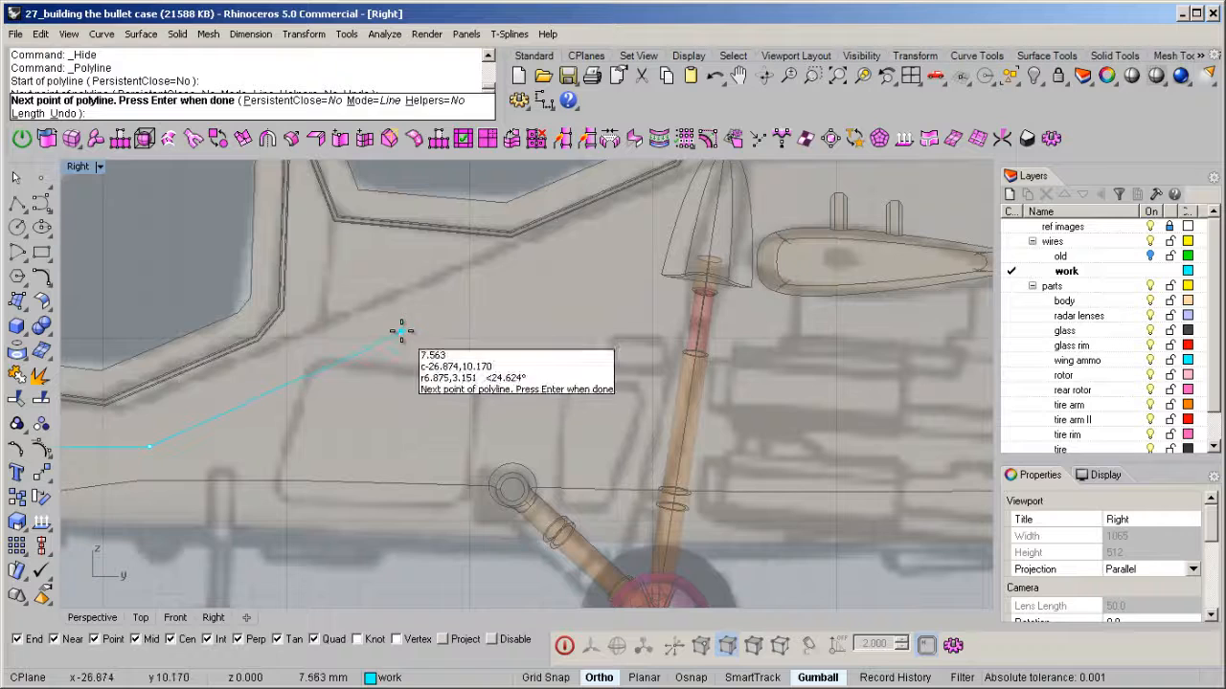
- Finish the fuselage-side polyline with a rise about 7.6 mm long, a level run about 18.8 mm long, a shorter rise and a final level run
click(402, 332)
scroll(397, 402, down, 4)
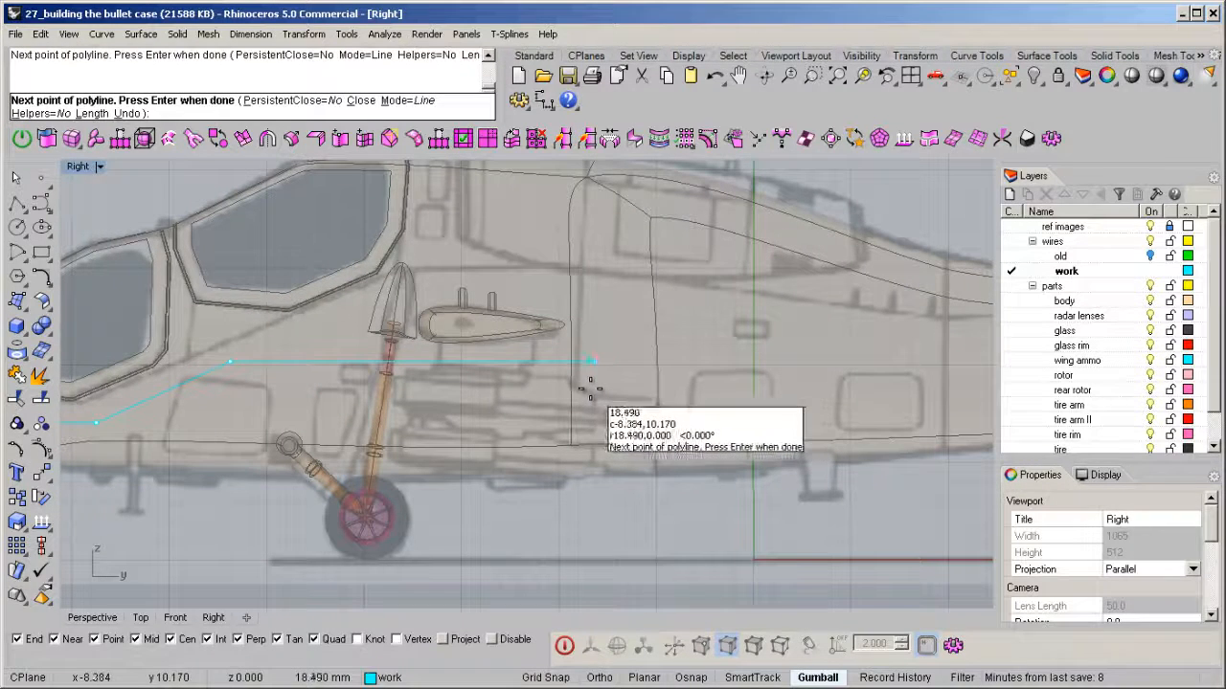
click(596, 387)
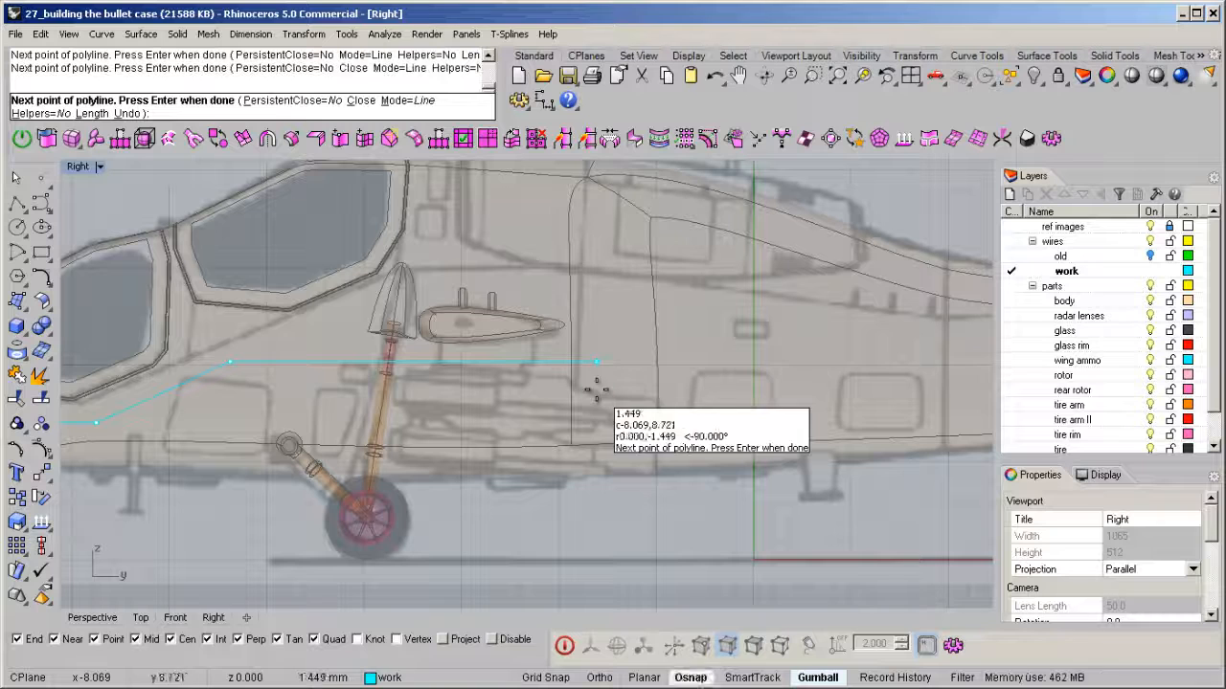
click(675, 328)
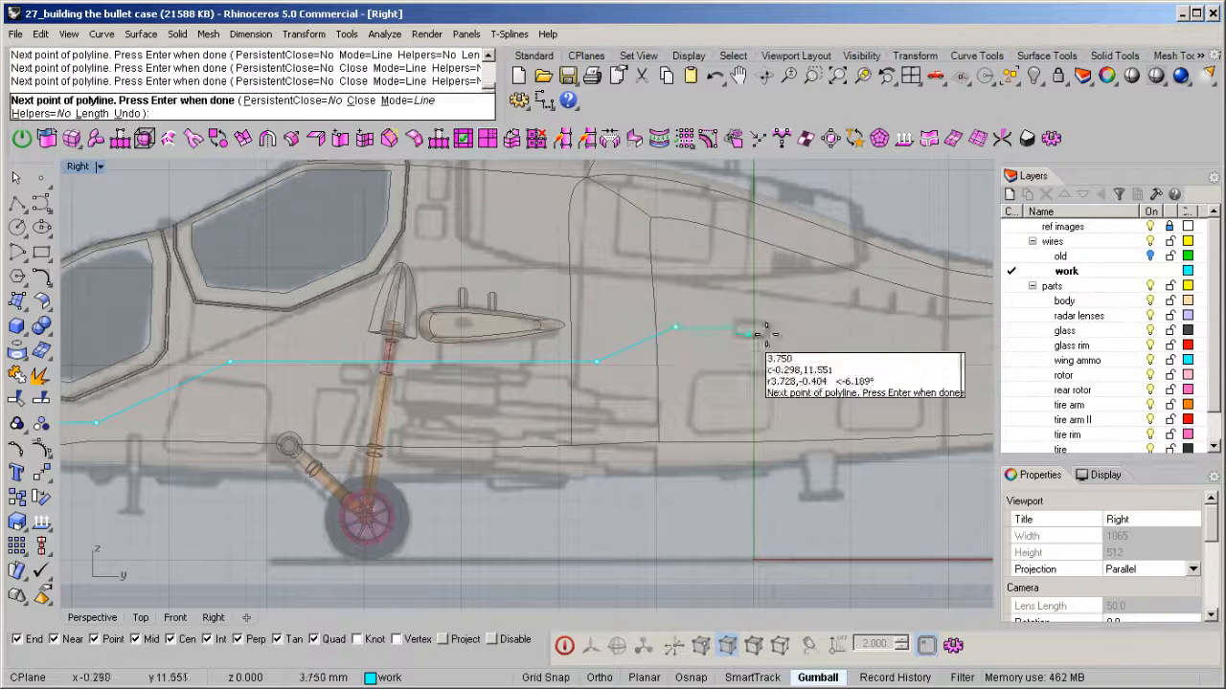
shift+click(921, 338)
right_click(781, 373)
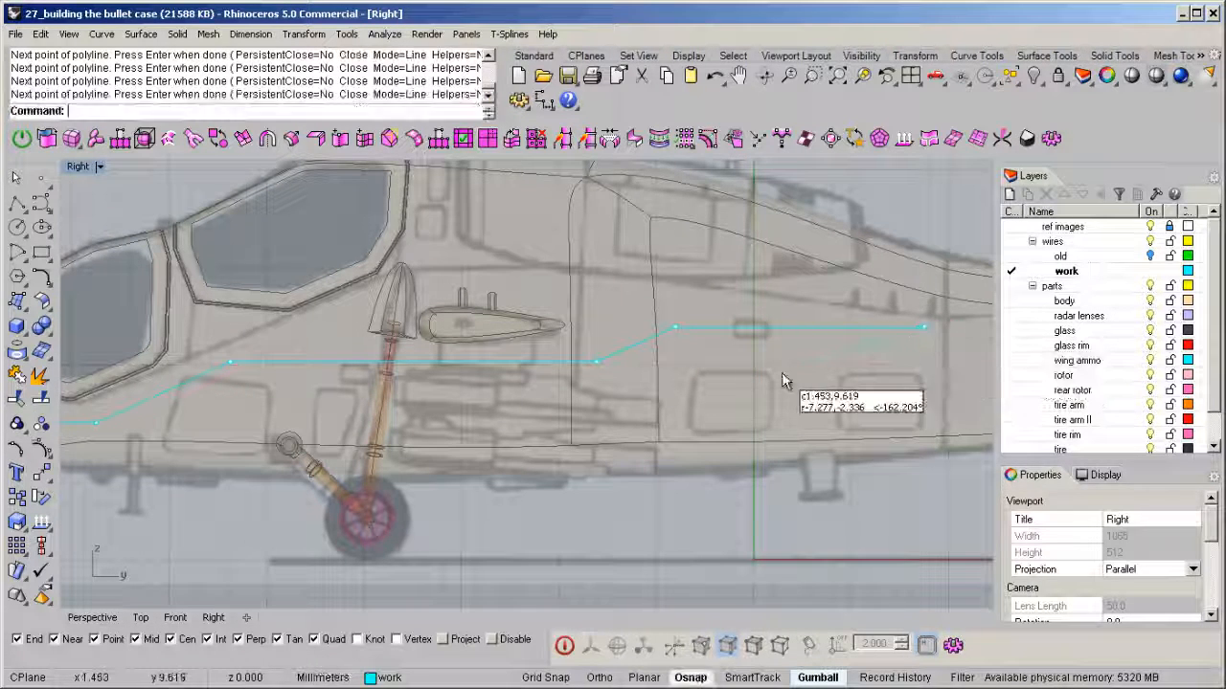
- Round all corners of the polyline with FilletCorners at a radius of 5
click(684, 327)
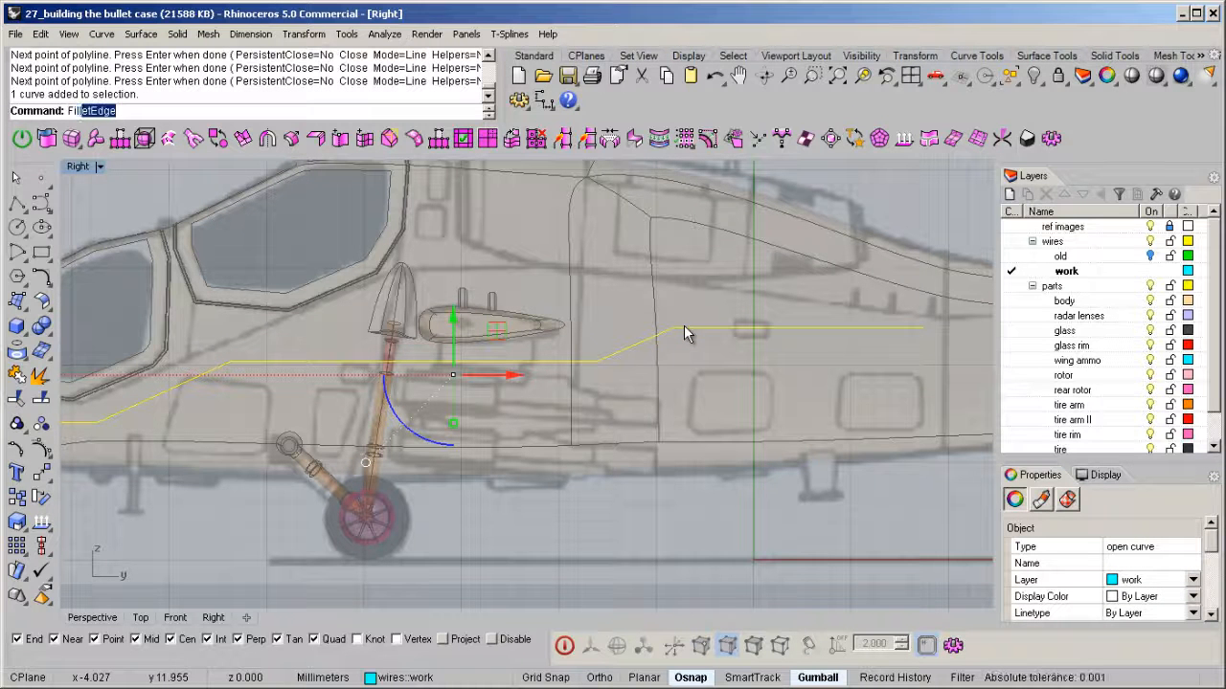
key(Down)
key(Down)
key(Return)
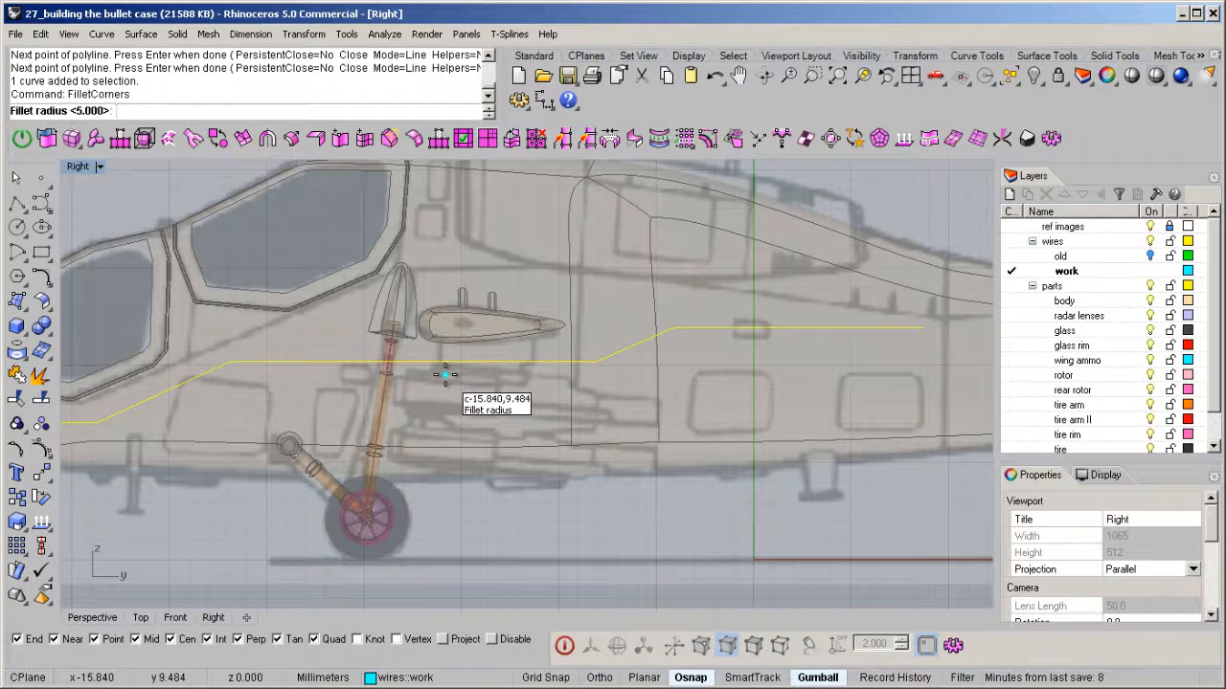
key(Return)
- Project the rounded curve onto the helicopter body in the Right view, with the input curve deleted
right_drag(571, 412, 578, 402)
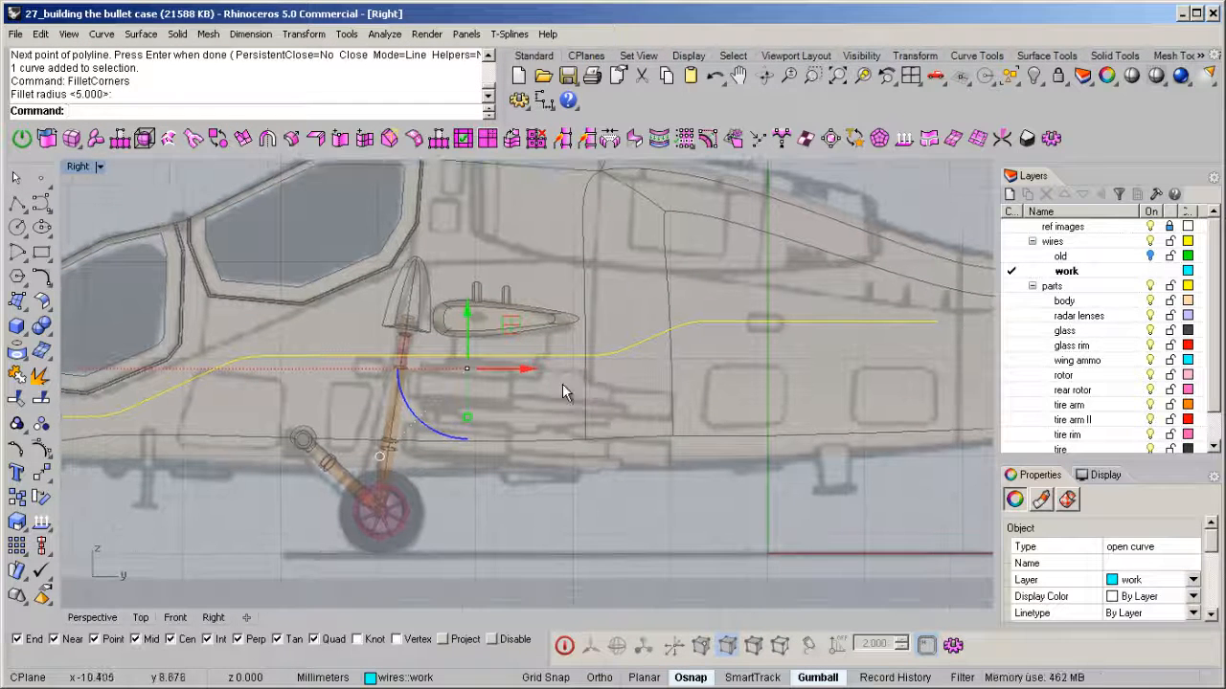
middle_click(562, 383)
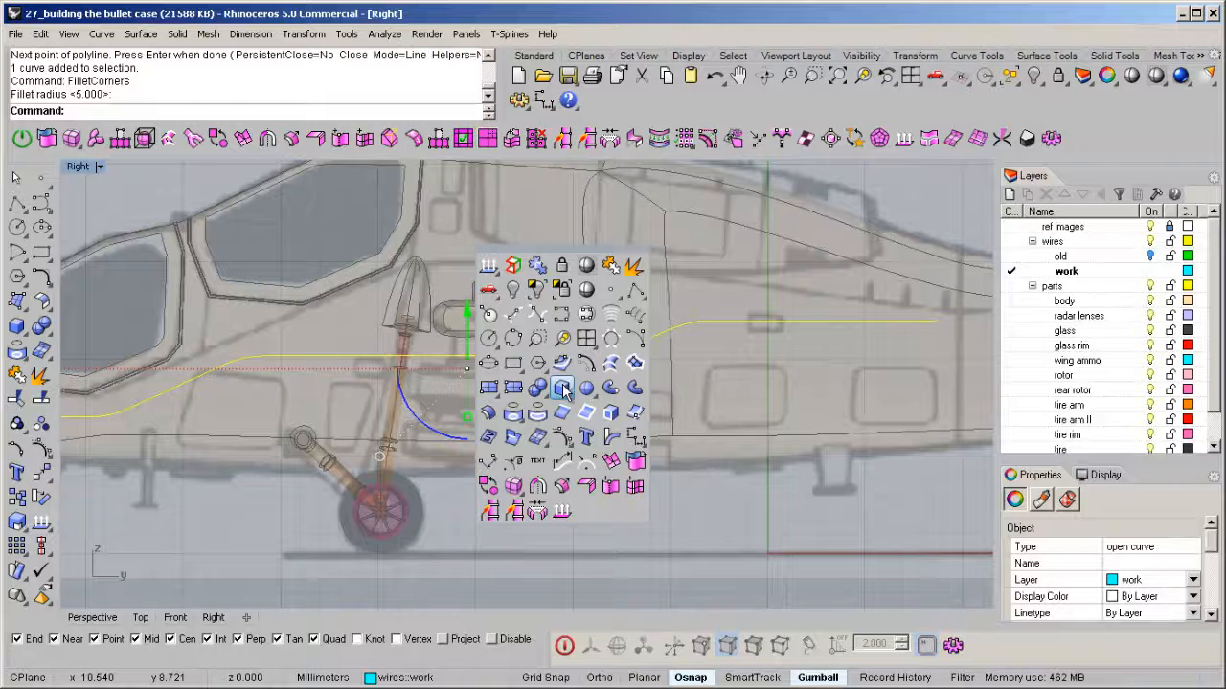
click(514, 414)
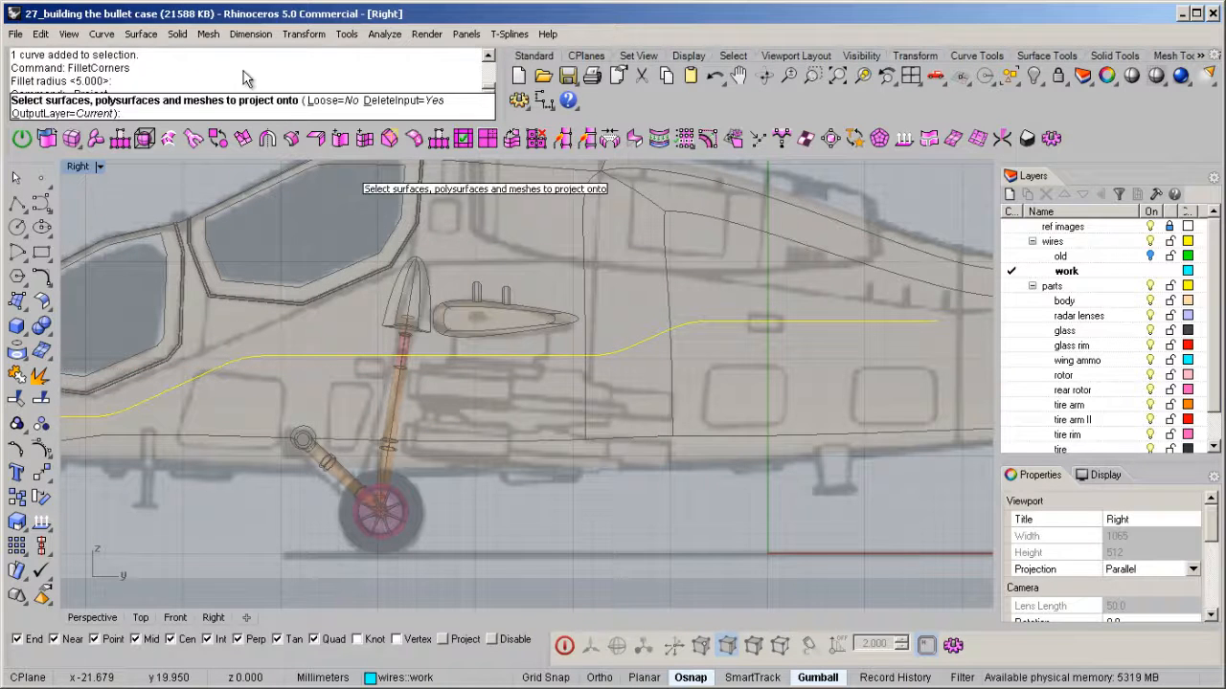
click(346, 389)
key(Return)
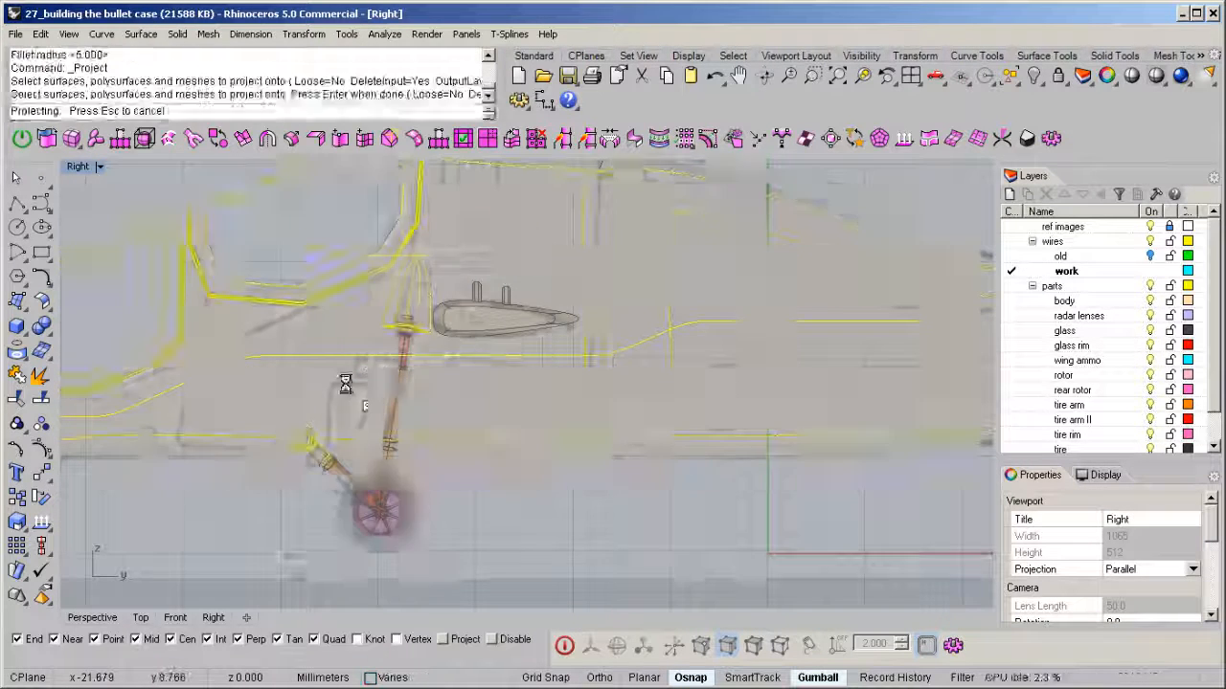
- Delete the unneeded projected curve and keep only the one on the fuselage side facing the Perspective view
double_click(76, 166)
scroll(697, 327, up, 5)
ctrl+click(707, 336)
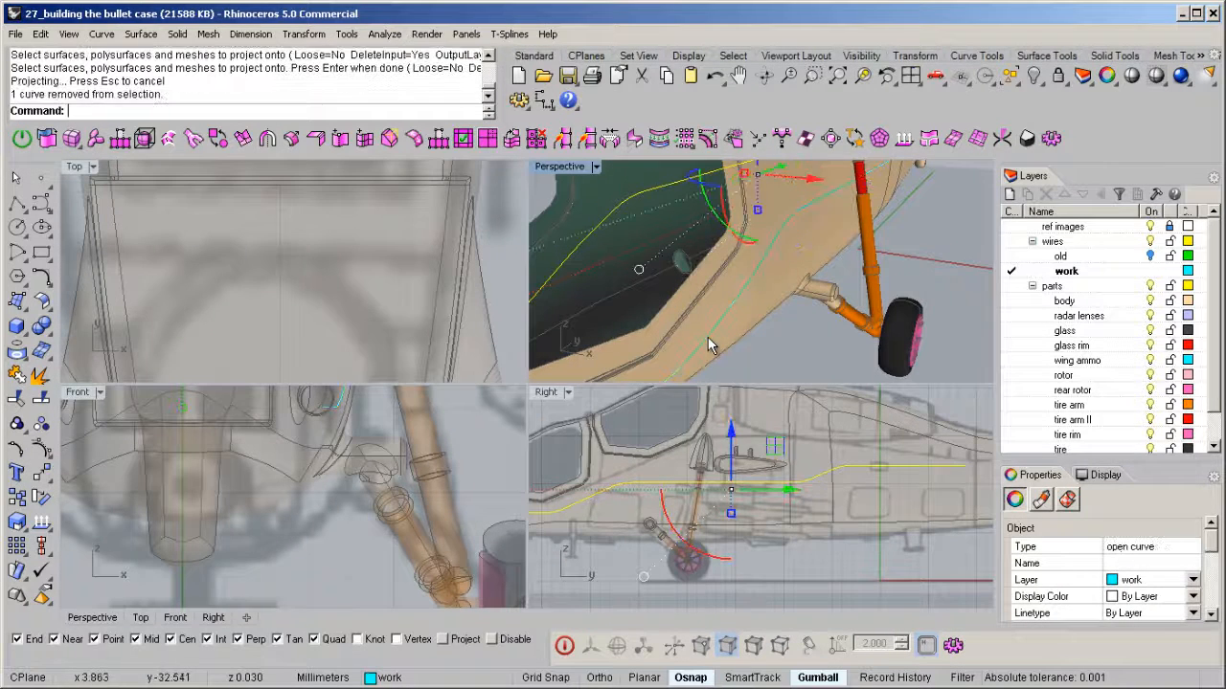
key(Delete)
scroll(798, 315, down, 5)
scroll(799, 315, up, 3)
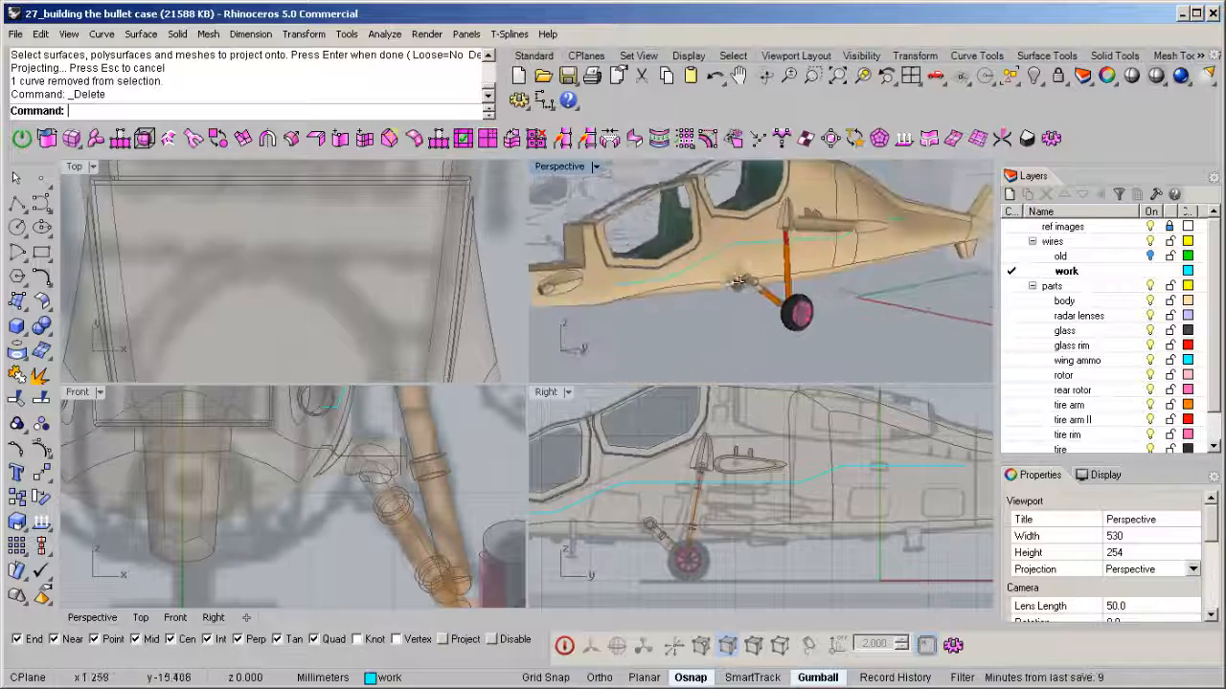
- Create a flat-capped pipe along the projected curve with start and end diameters of 1.6
double_click(542, 166)
right_drag(574, 307, 534, 346)
click(596, 312)
click(637, 341)
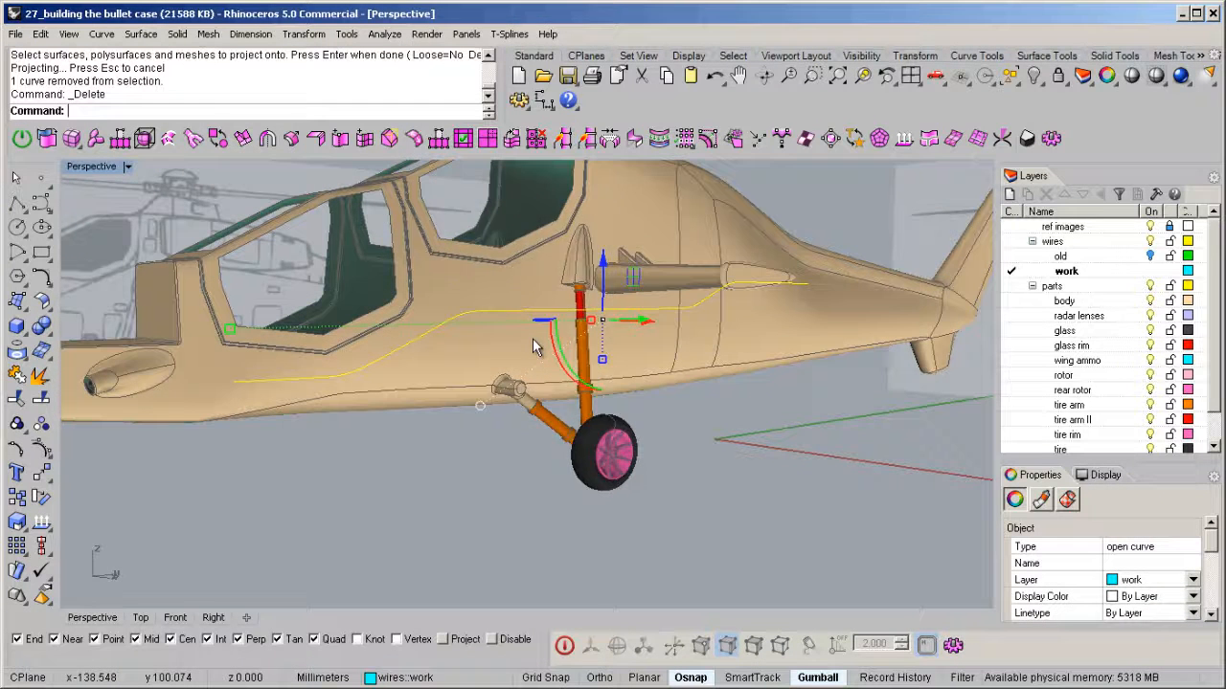
middle_click(534, 347)
click(607, 343)
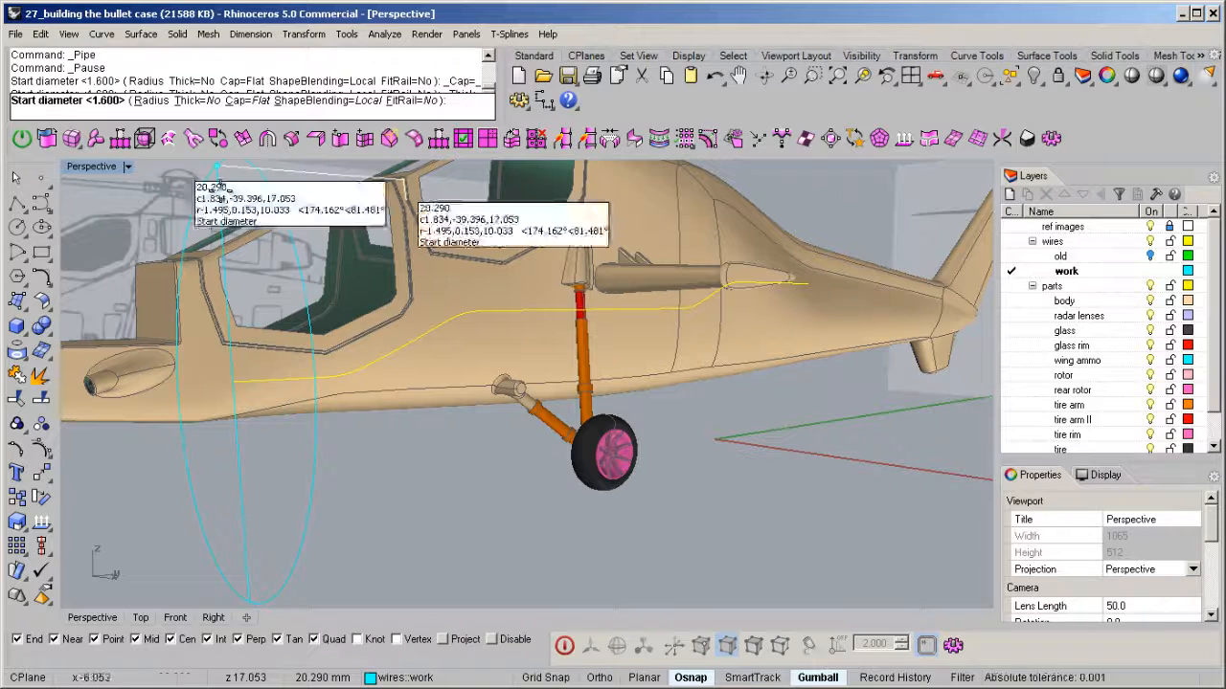
key(Return)
key(Return)
key(Return)
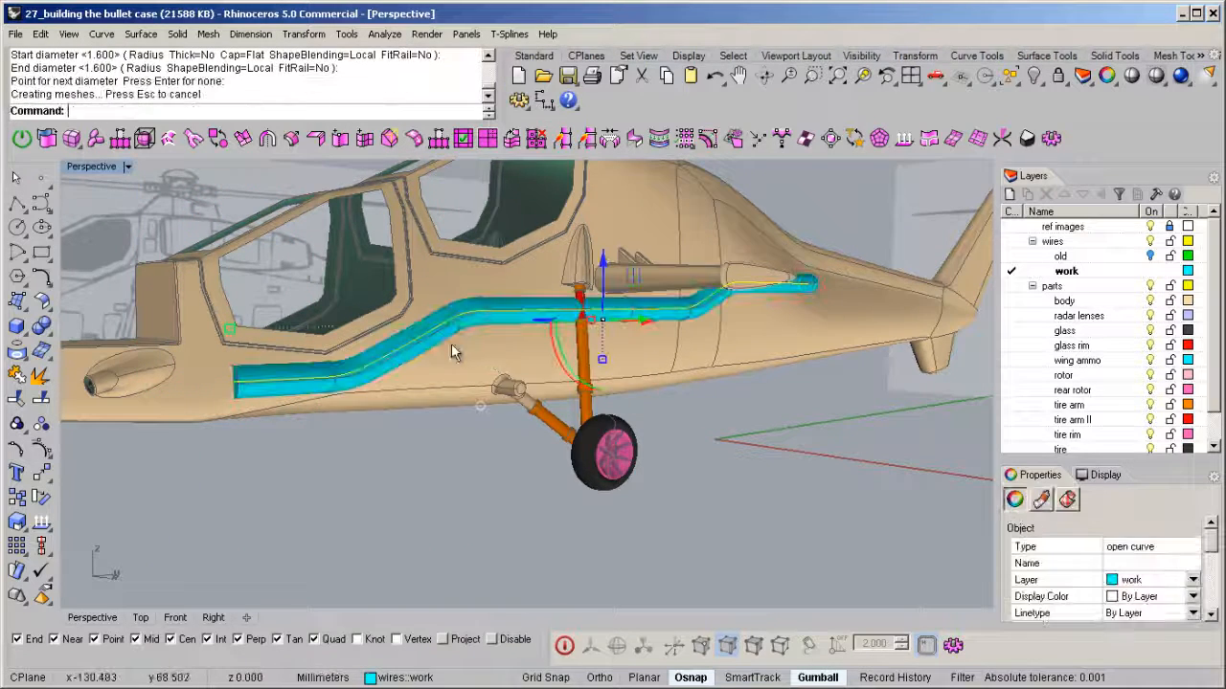
- Check the pipe along the fuselage and delete the curve it was built from
right_drag(774, 320, 603, 305)
scroll(585, 303, up, 9)
scroll(456, 287, down, 8)
right_drag(462, 312, 501, 336)
scroll(589, 292, down, 4)
key(Delete)
- Create the intersection curve between the pipe and the helicopter body
scroll(396, 370, up, 8)
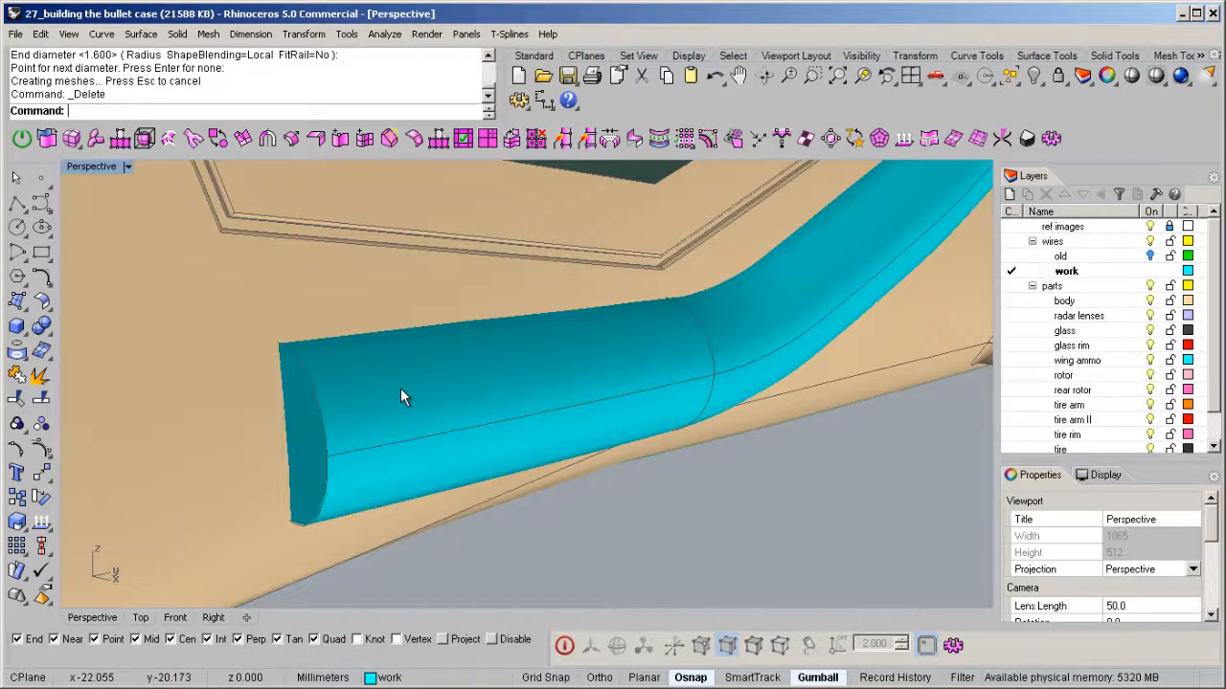
click(400, 388)
scroll(400, 388, down, 10)
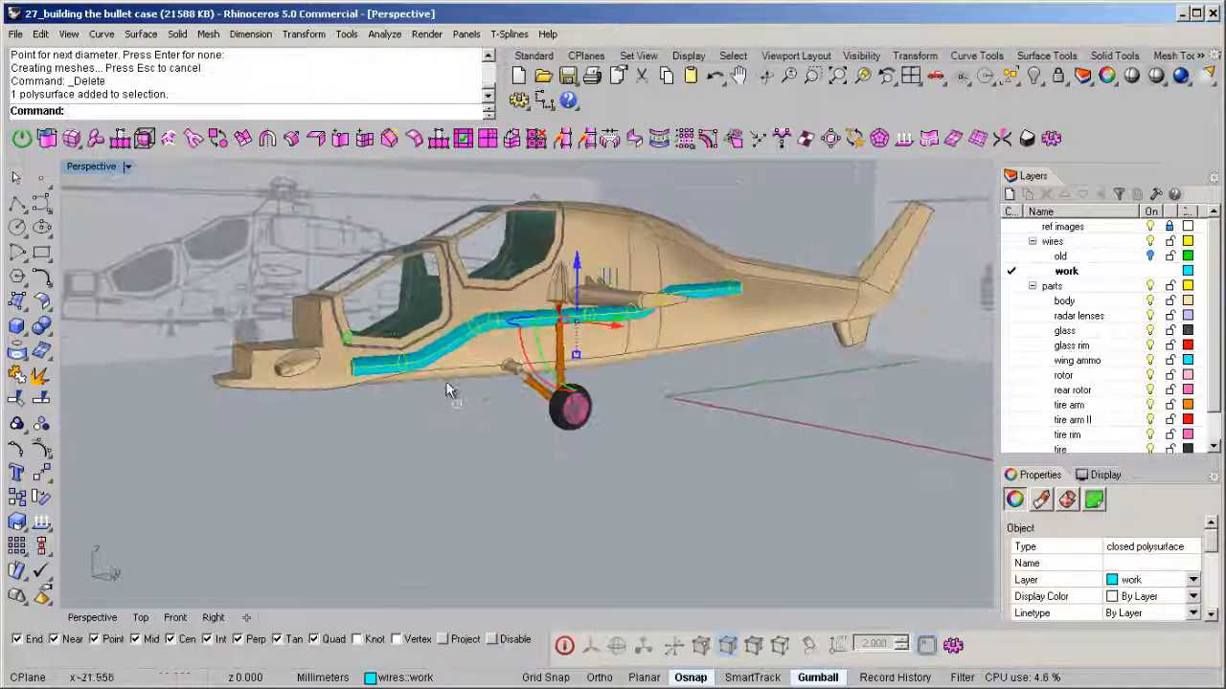
scroll(335, 377, up, 5)
shift+click(332, 367)
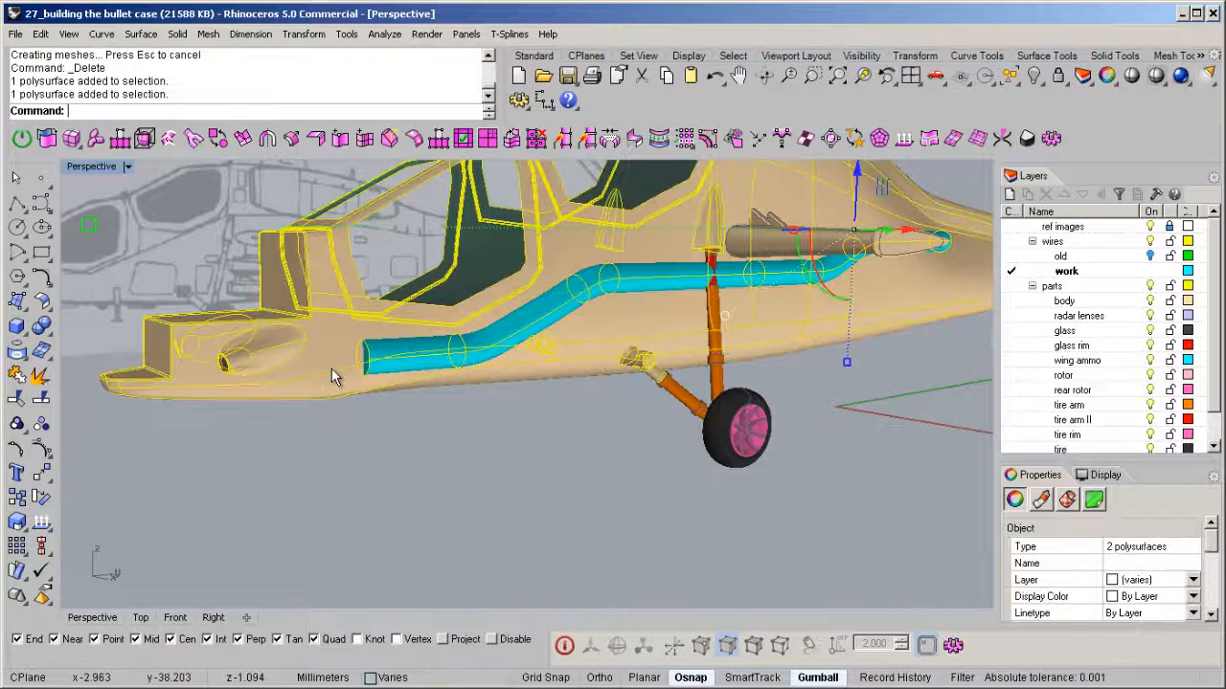
middle_click(332, 367)
click(283, 424)
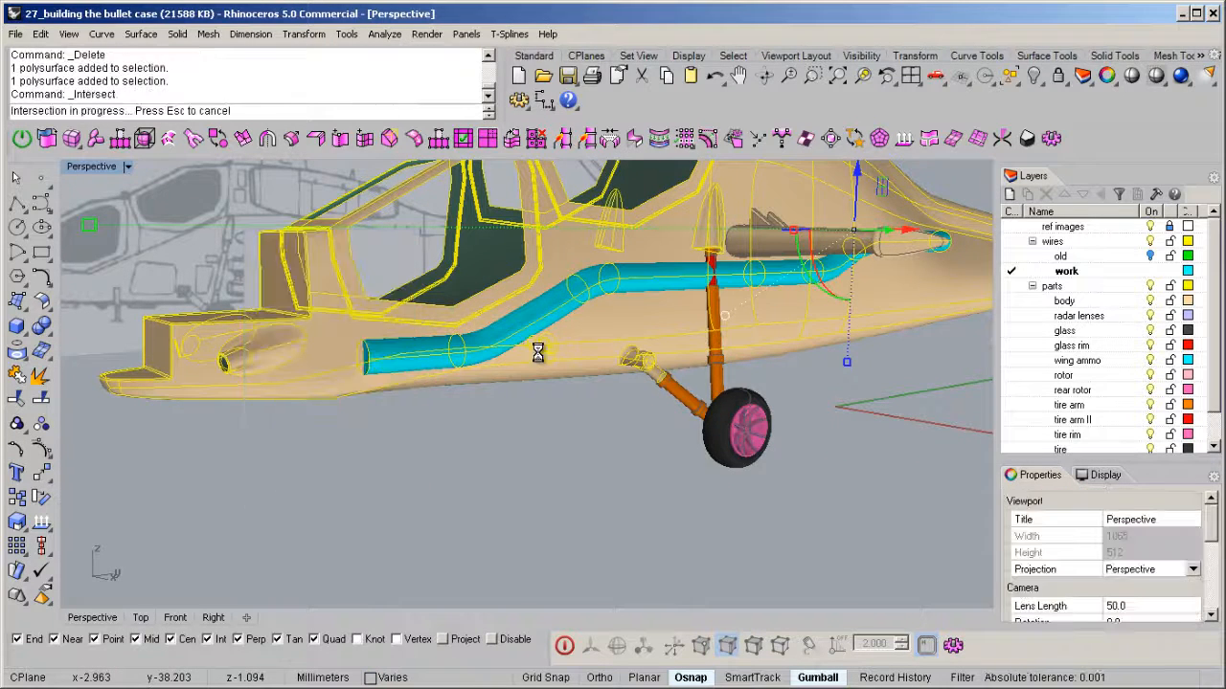
- Delete the pipe and keep the intersection outline on the fuselage side
click(455, 359)
key(Delete)
right_drag(455, 359, 614, 293)
right_drag(860, 313, 919, 316)
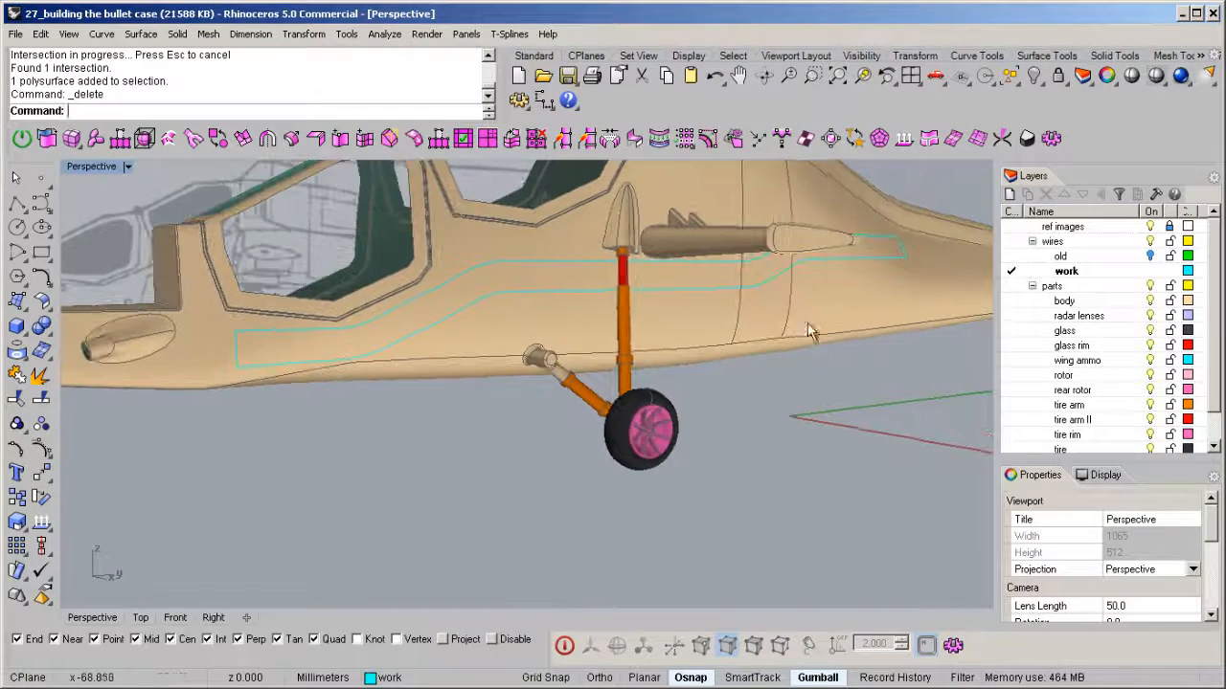
- Duplicate the body layer and name the new layer "ammo case"
right_click(1064, 302)
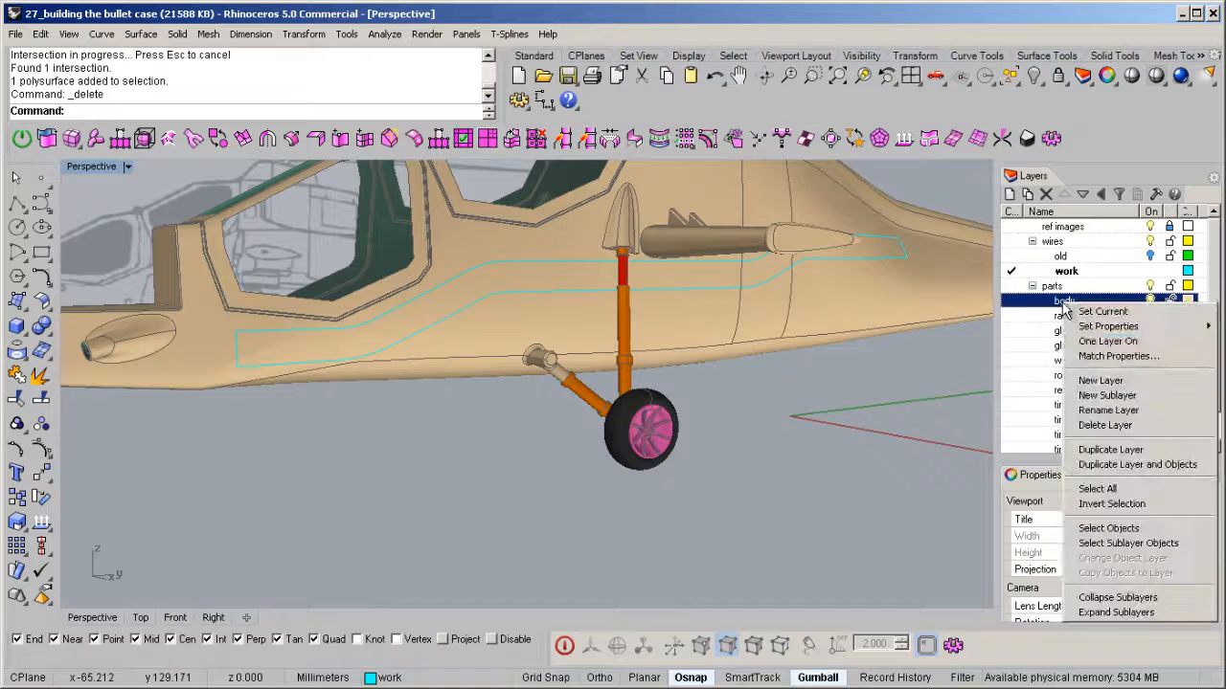
click(1101, 449)
text(ammo case)
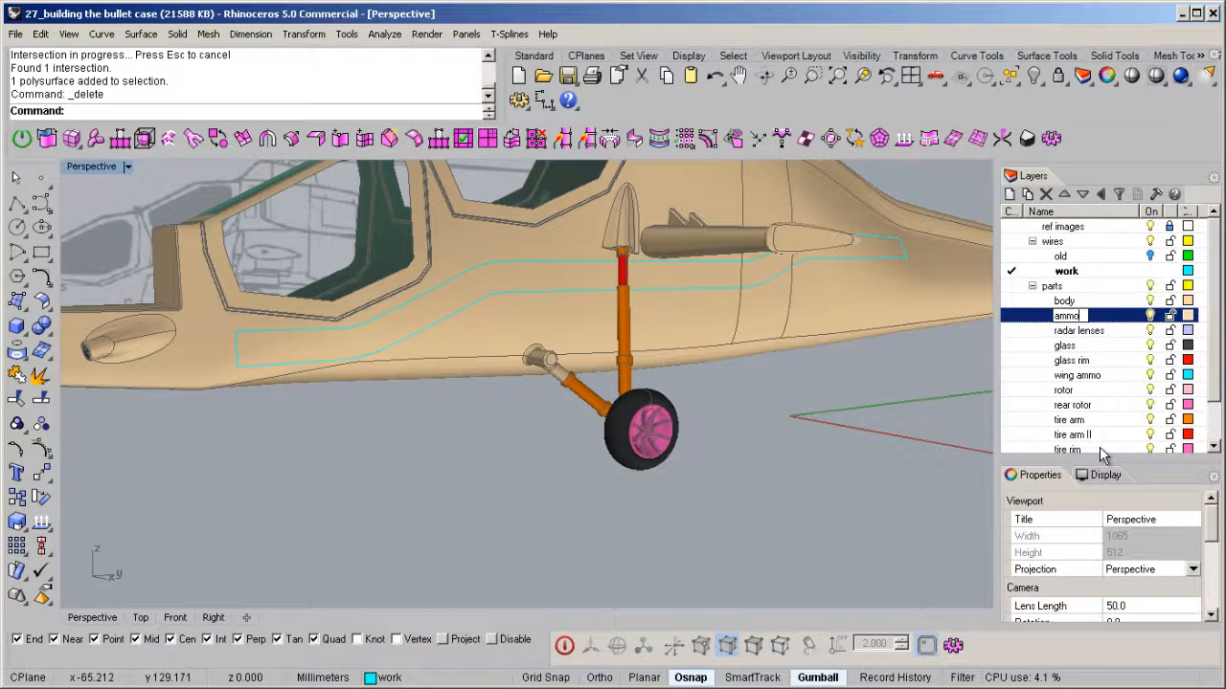
key(Return)
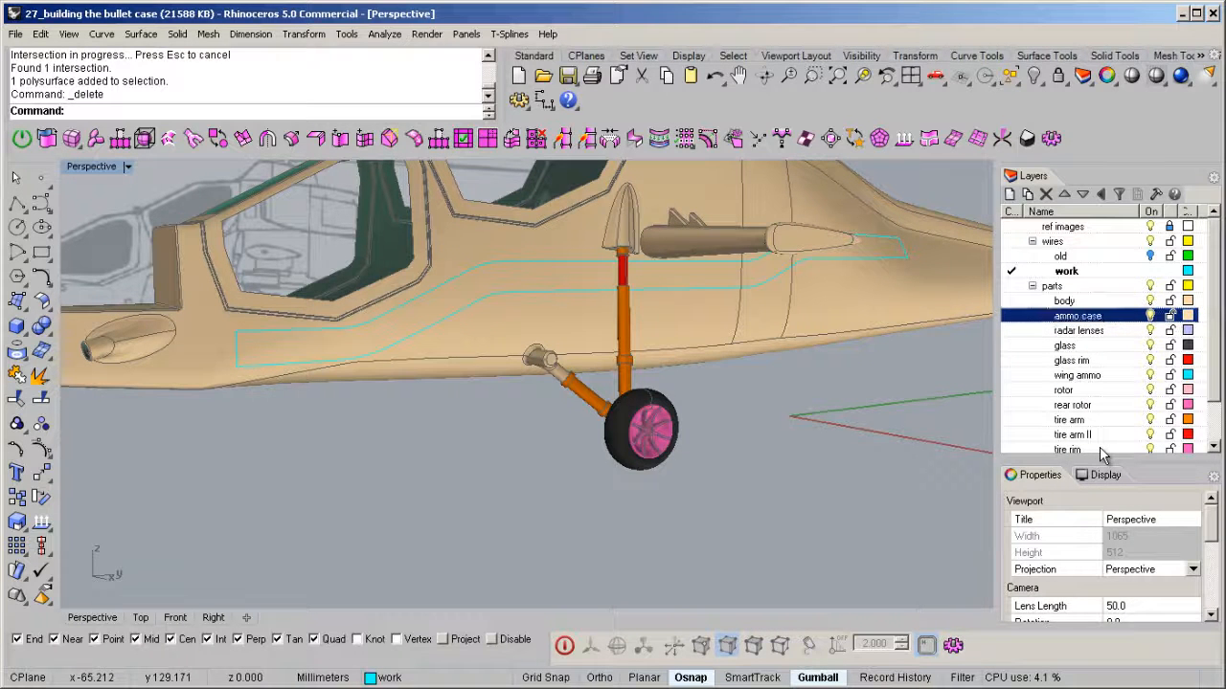
- Set the ammo case layer's colour to DarkGreen
click(1187, 315)
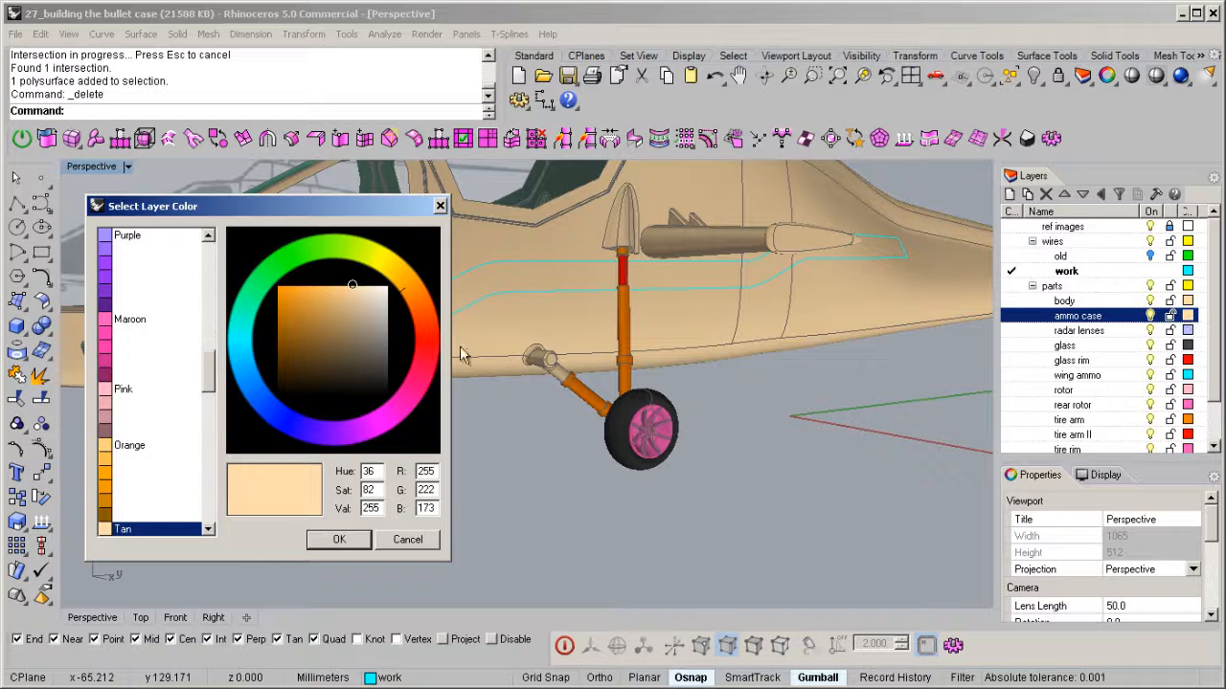
click(153, 317)
scroll(151, 315, up, 10)
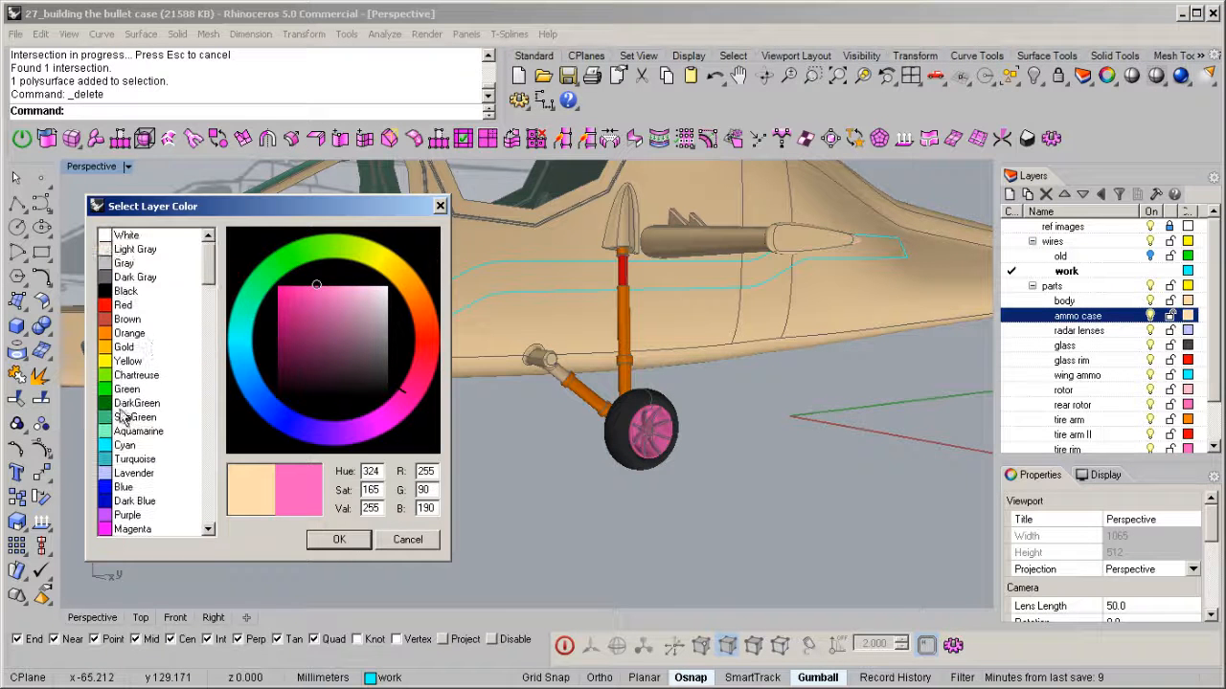
double_click(130, 403)
- Copy the fuselage polysurface to the ammo case layer and turn off the body layer
right_drag(454, 383, 775, 315)
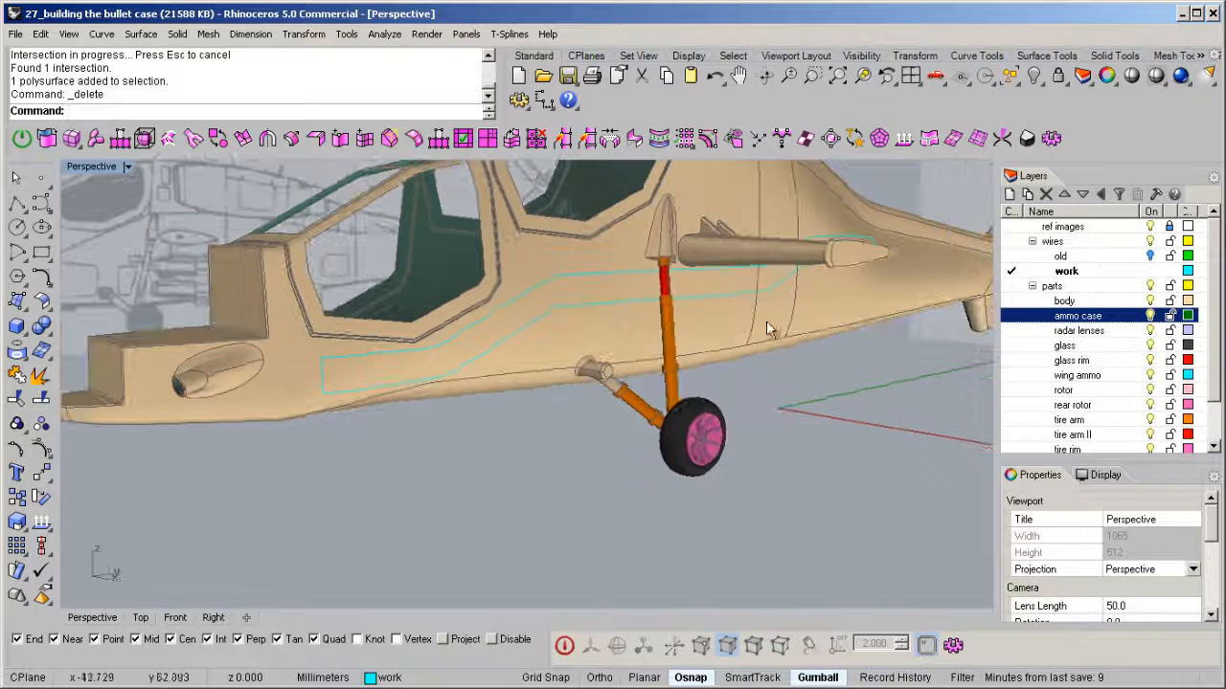
click(813, 320)
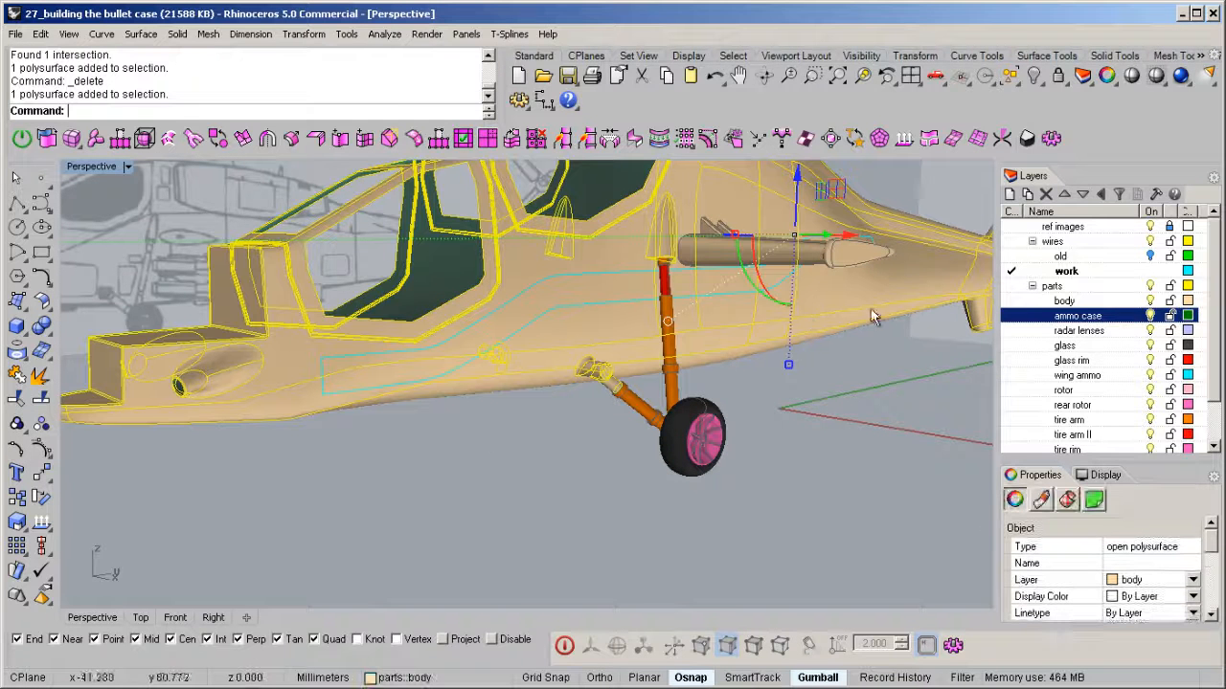
right_click(1069, 323)
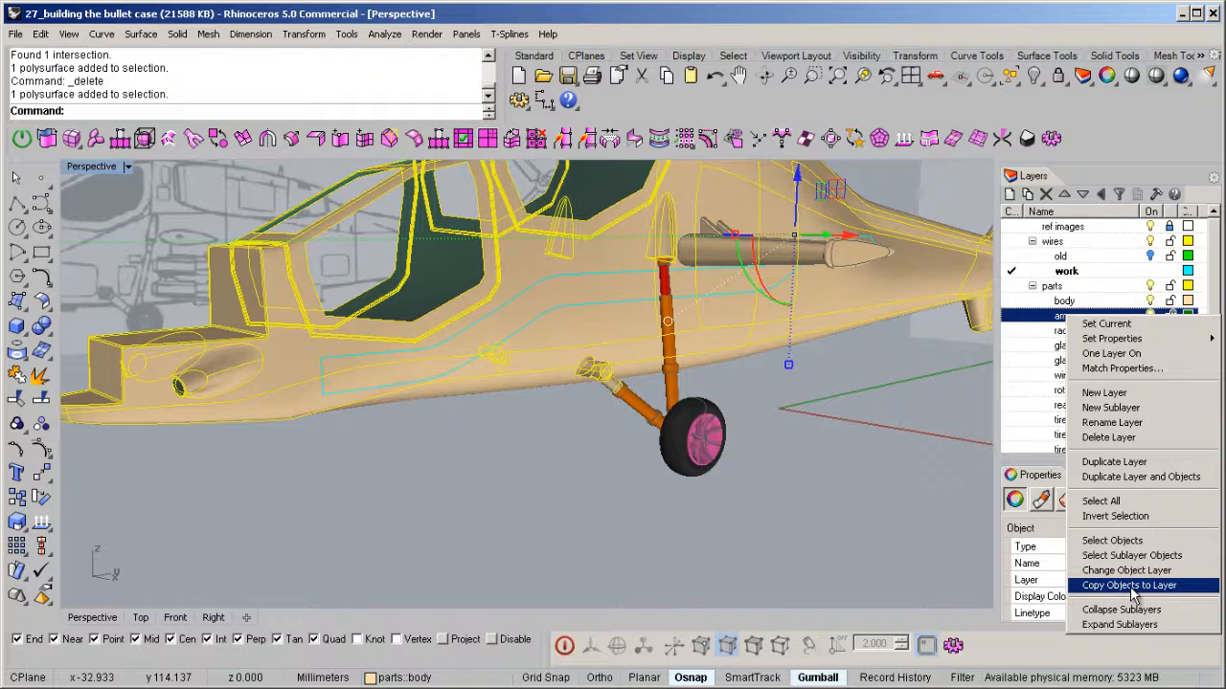
click(1132, 595)
click(858, 322)
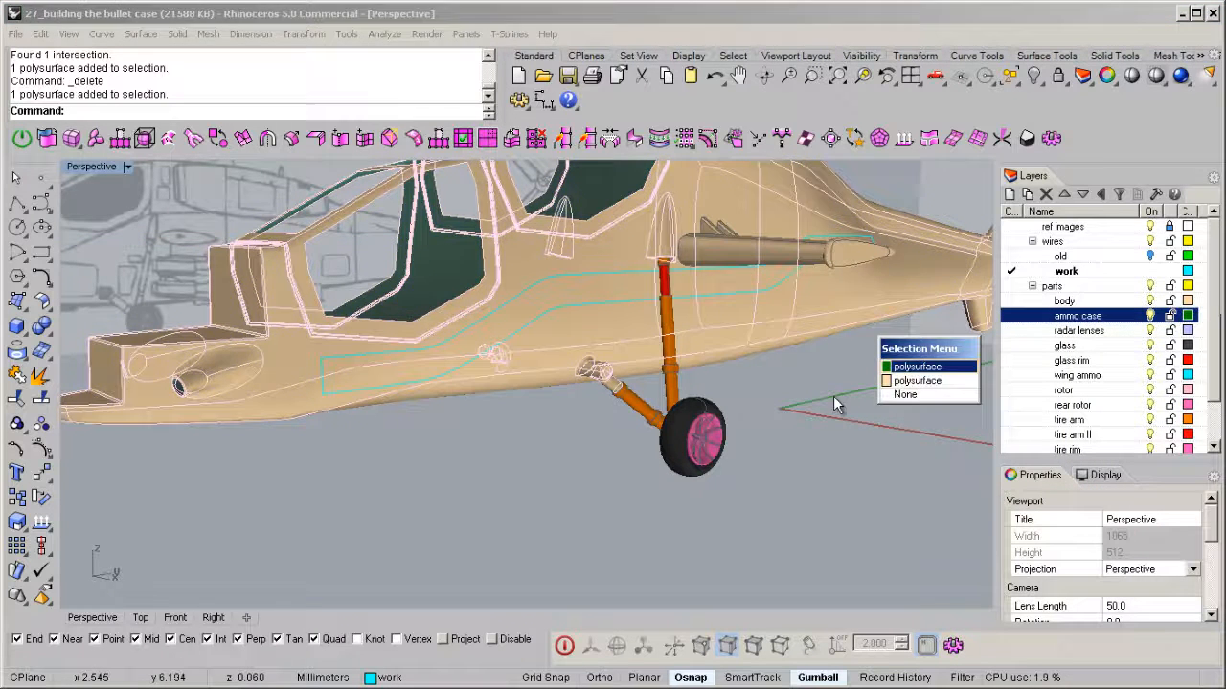
key(Escape)
click(1150, 300)
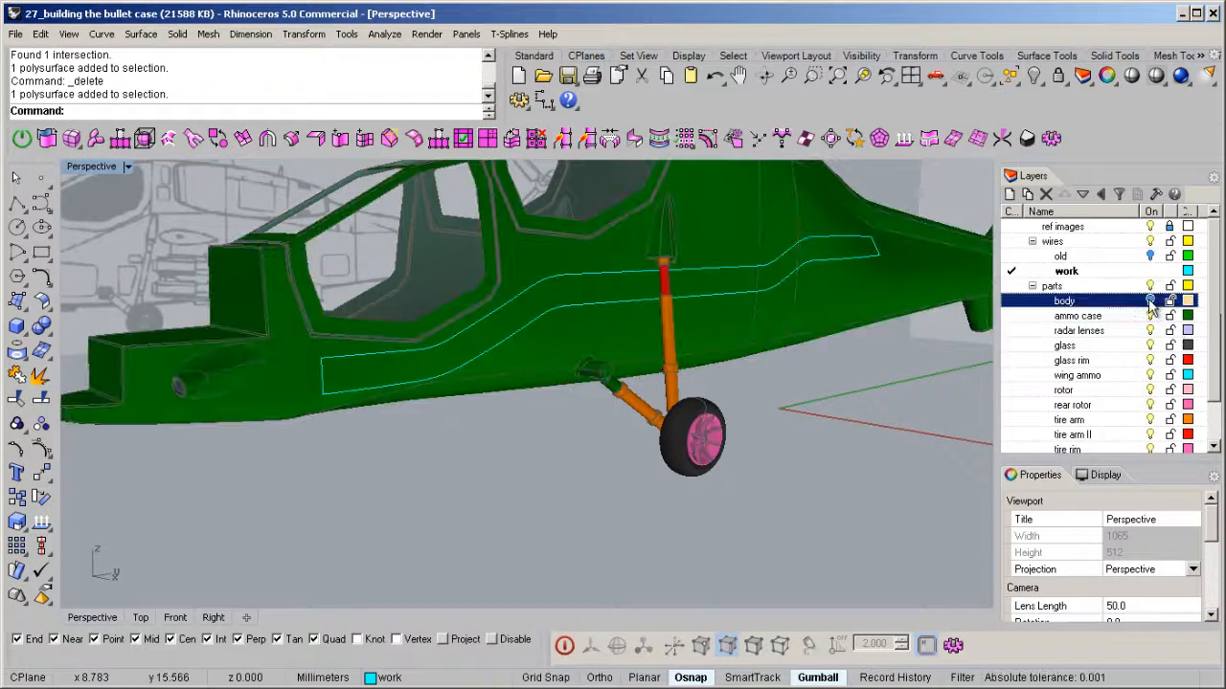
- Split the green fuselage copy using the intersection outline as the cutting object
click(817, 306)
right_drag(816, 306, 679, 364)
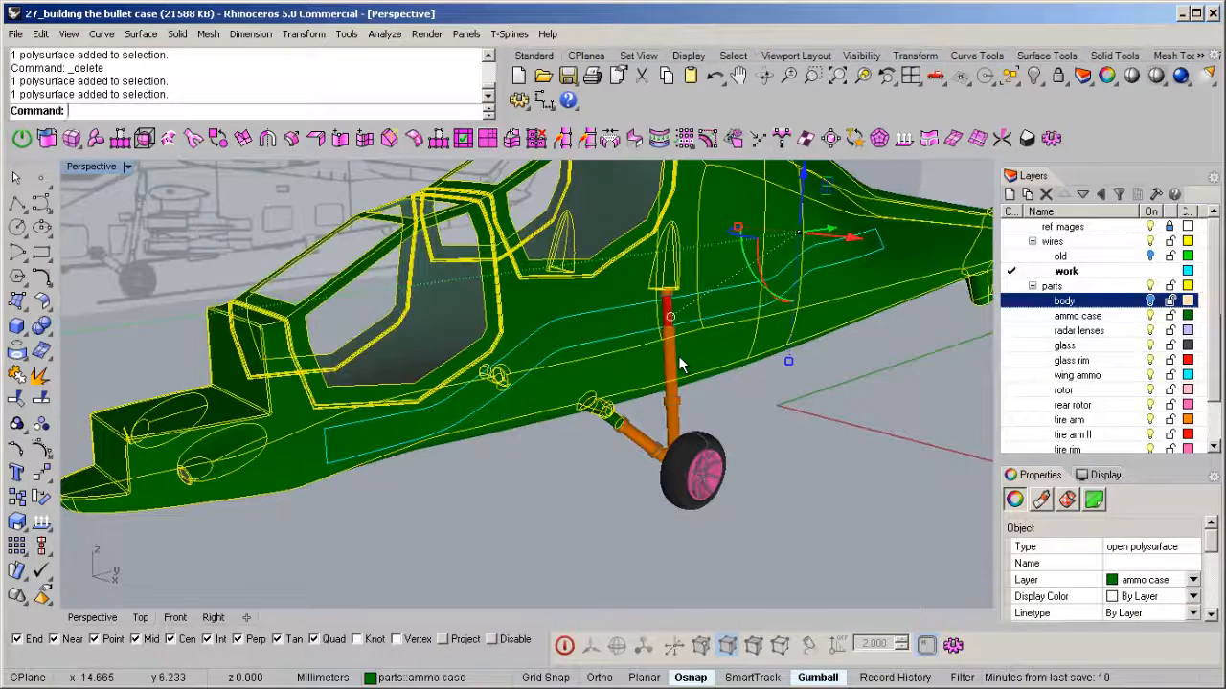
key(ctrl+shift+s)
click(590, 341)
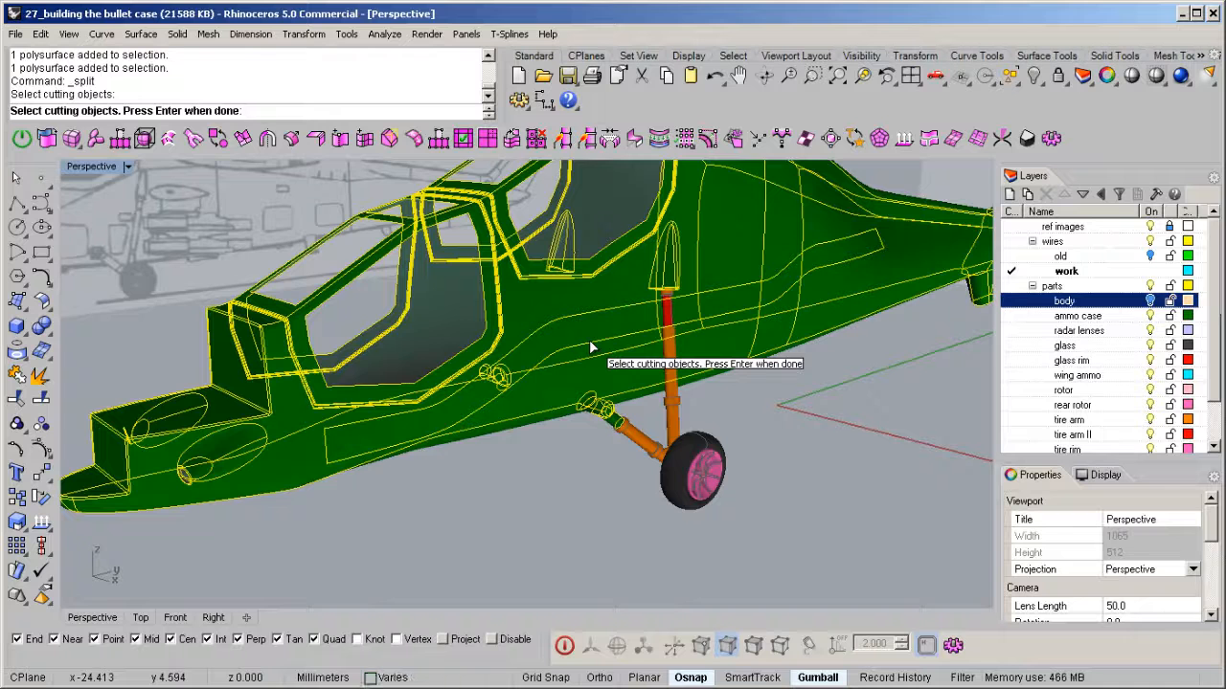
key(Return)
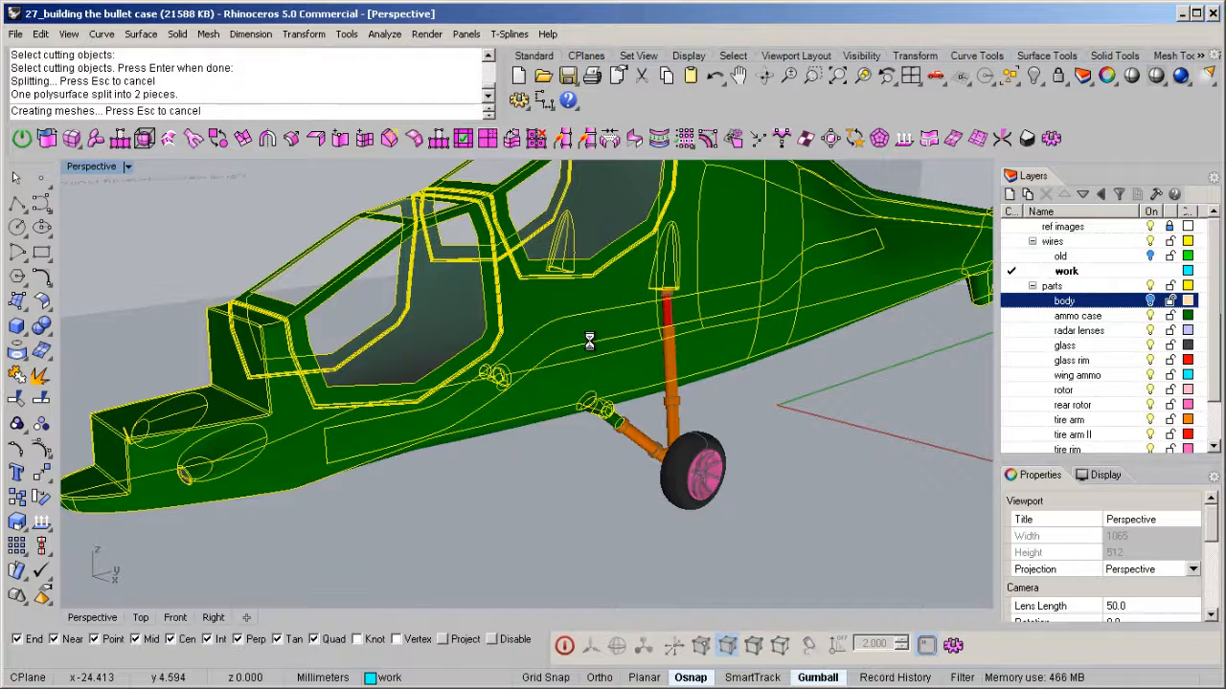
- Delete the green fuselage piece outside the outline, keeping only the strip, and turn the body layer back on
click(601, 367)
key(Delete)
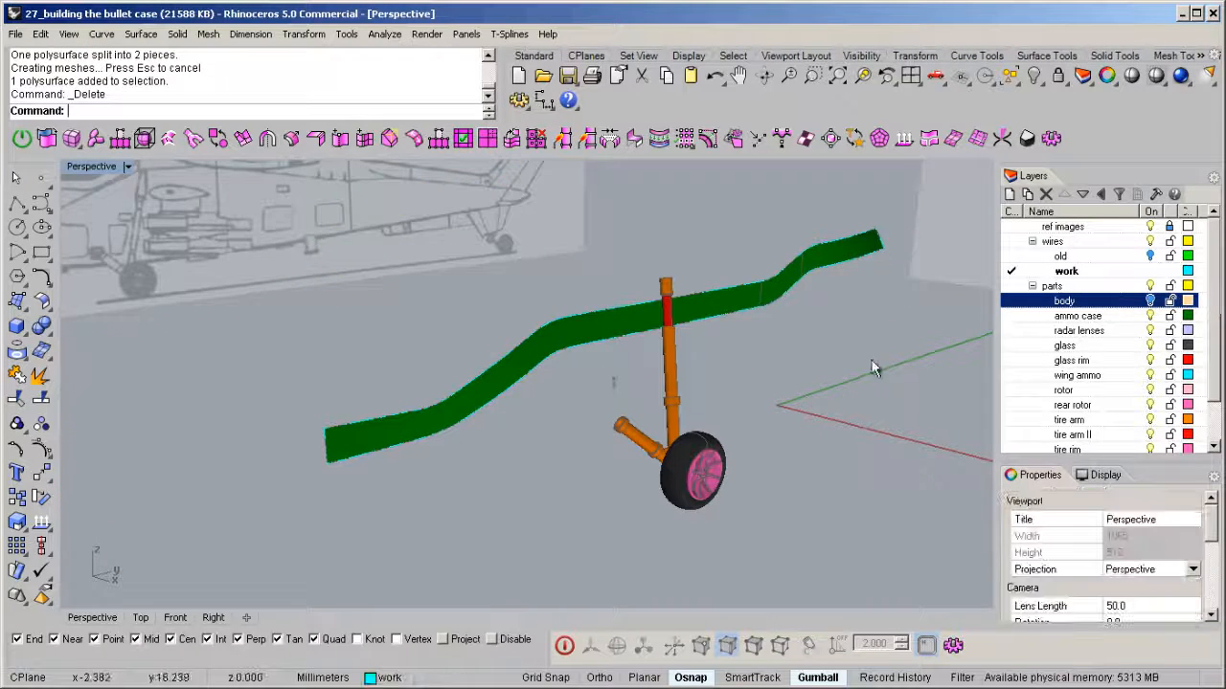
right_drag(873, 368, 835, 346)
click(1149, 301)
right_drag(746, 315, 752, 345)
scroll(744, 337, up, 4)
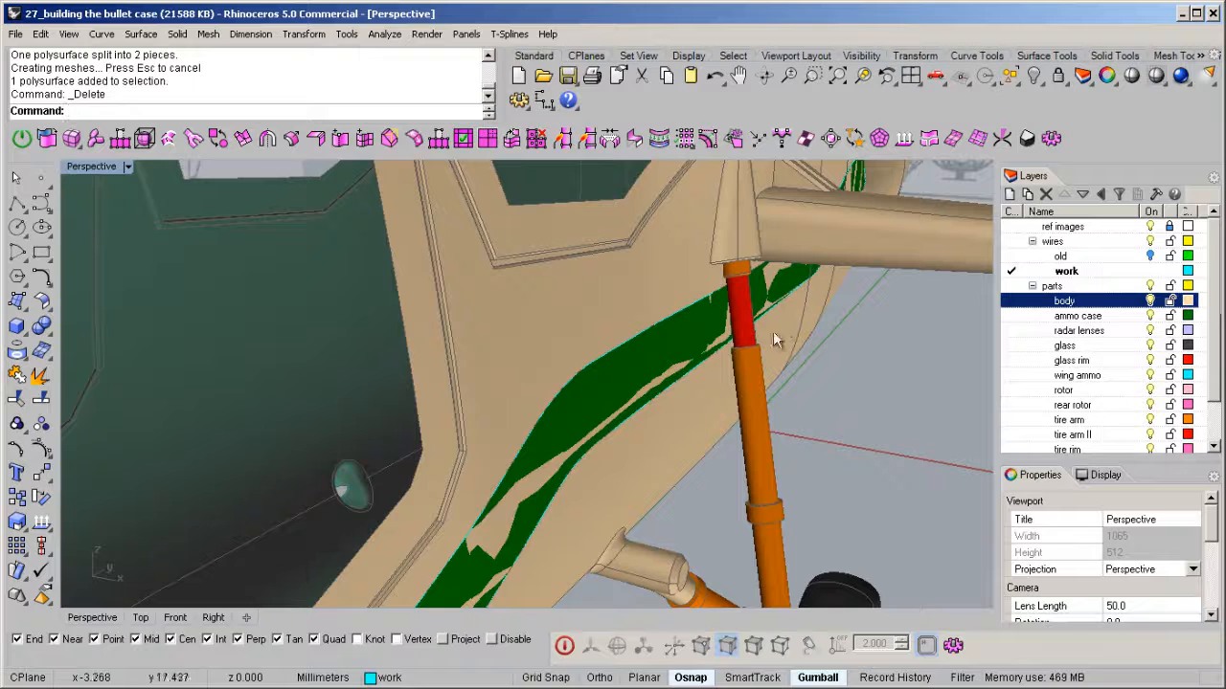
- Delete the intersection outline curve around the green strip
scroll(698, 327, down, 7)
right_drag(683, 335, 447, 315)
click(431, 312)
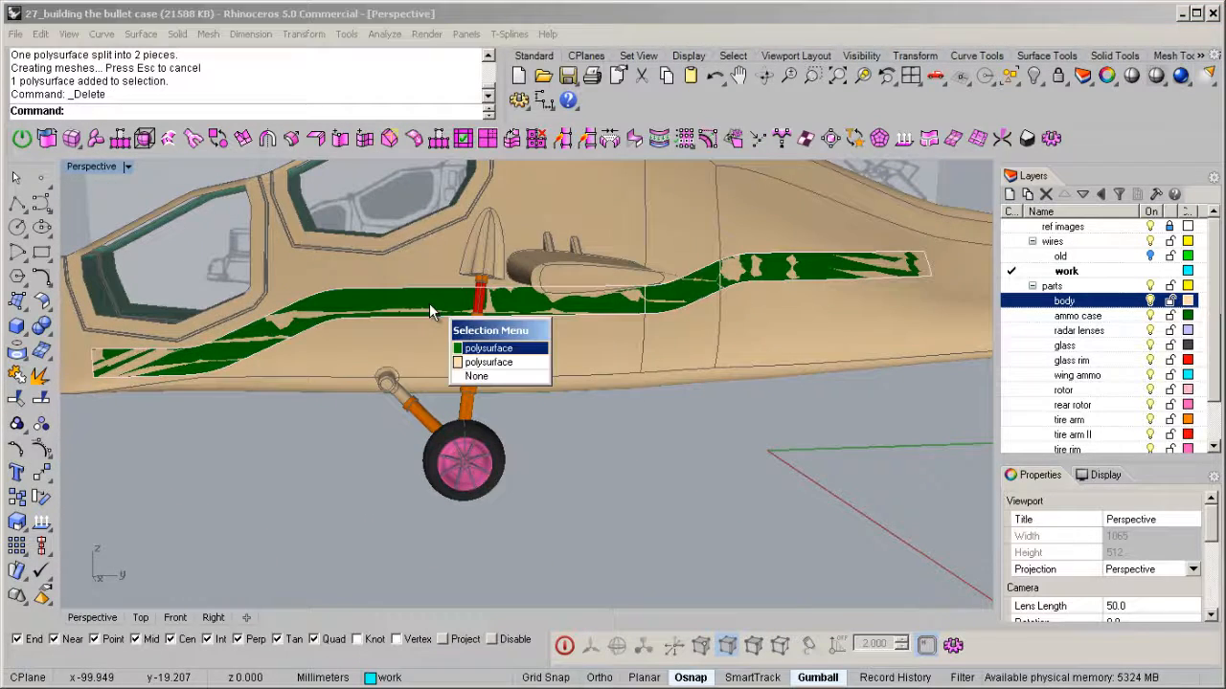
click(506, 347)
click(647, 316)
click(647, 316)
key(Delete)
- Select the green strip and lock every other object in the scene
right_drag(593, 340, 615, 352)
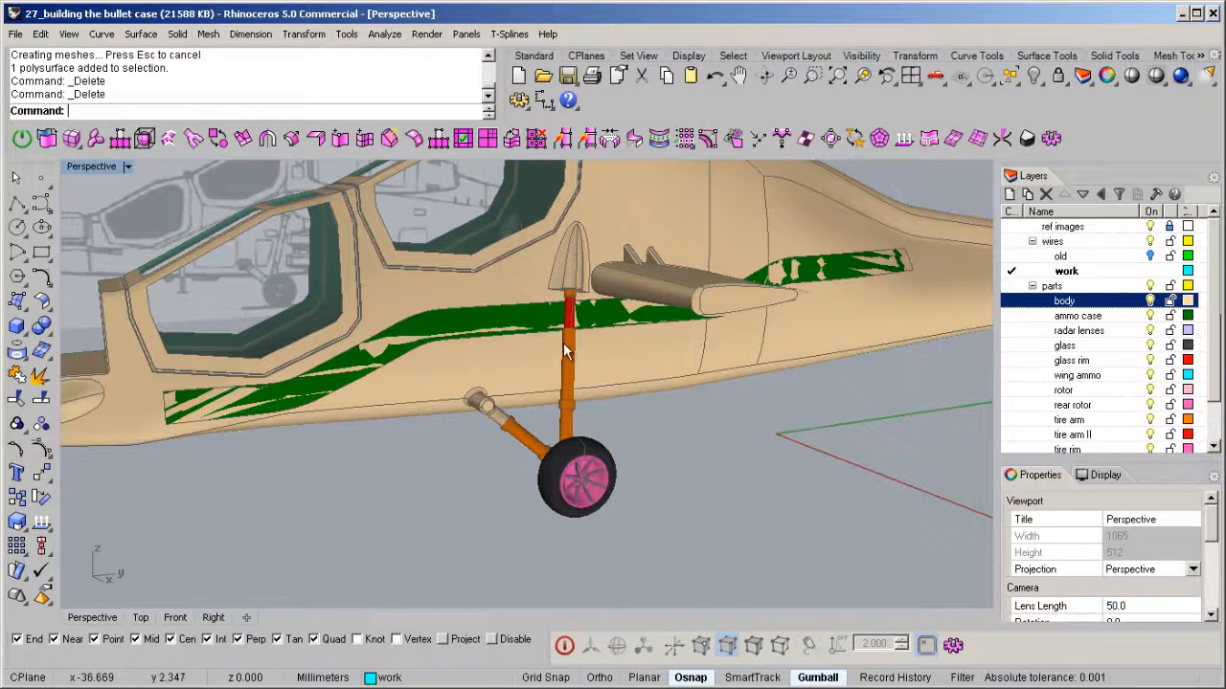
click(532, 332)
click(530, 326)
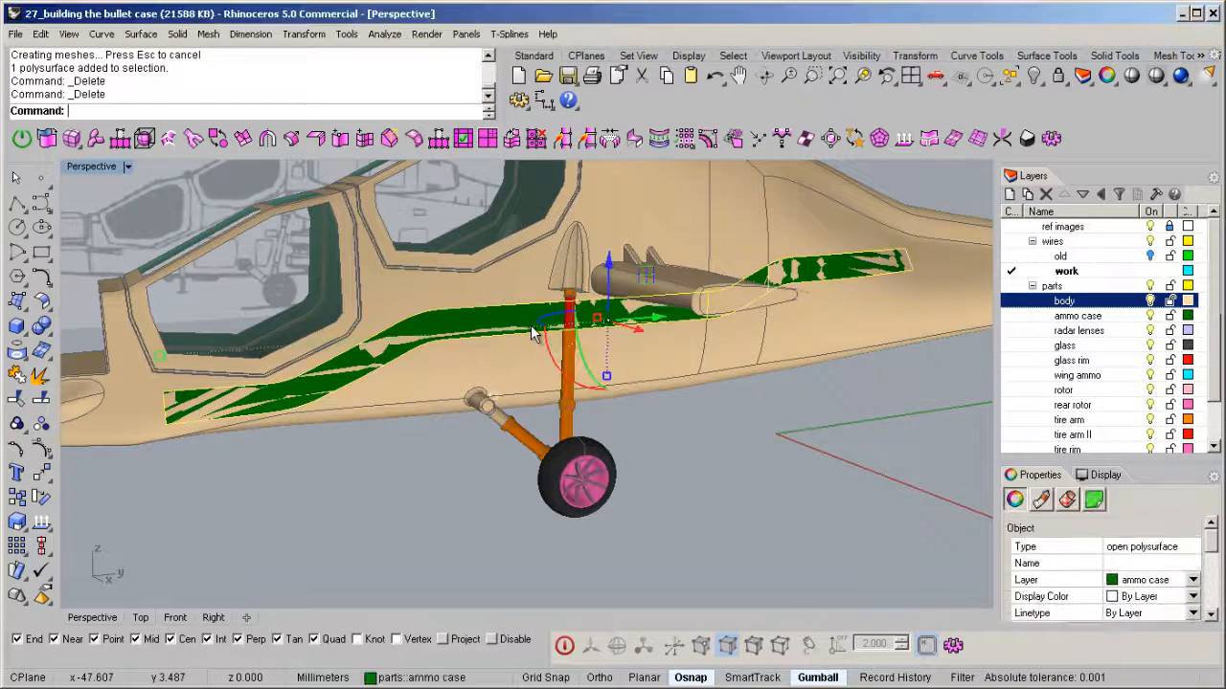
middle_click(530, 325)
click(525, 230)
scroll(499, 268, up, 6)
scroll(633, 359, down, 5)
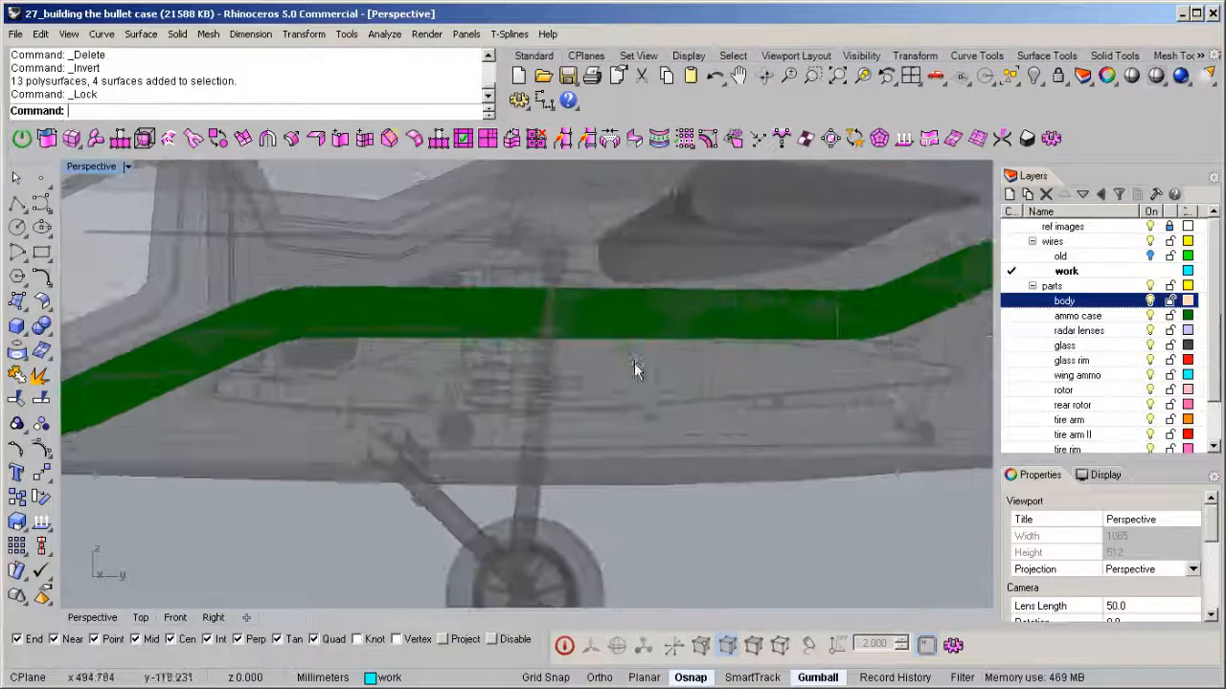
- Duplicate the long upper and lower edges of the green strip's front section as curves
middle_click(598, 323)
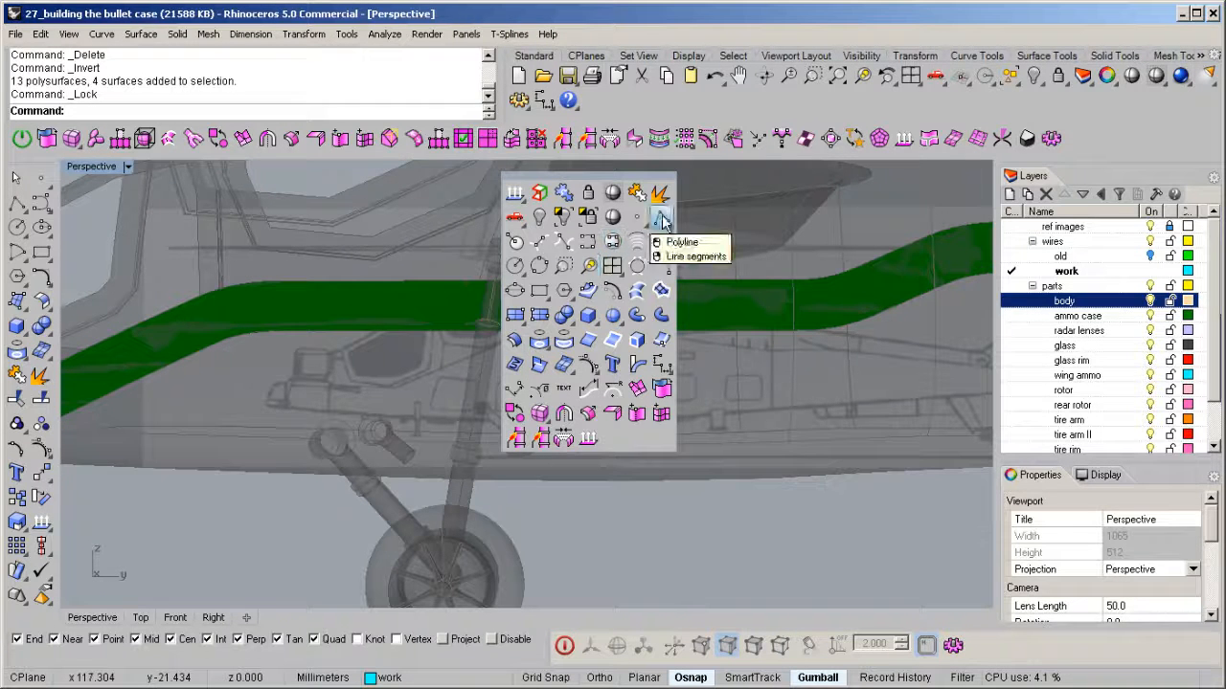
click(594, 337)
click(629, 278)
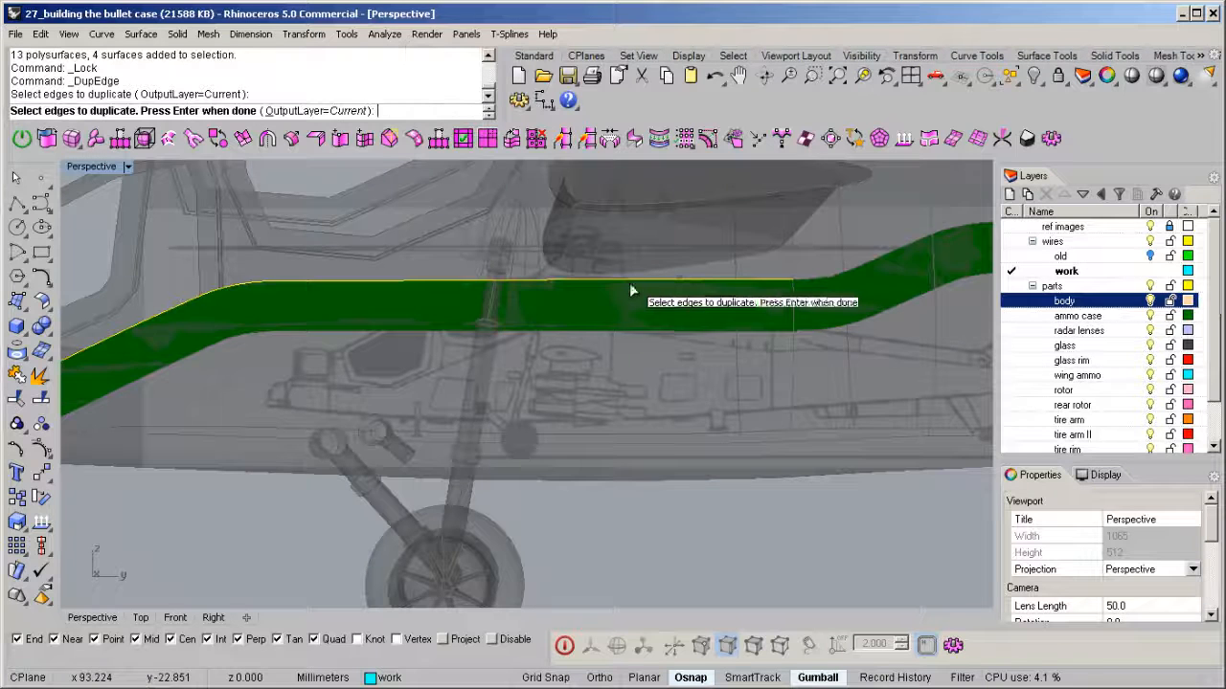
click(628, 334)
key(Return)
right_drag(461, 342, 523, 344)
- Extract two vertical isocurves across the strip's straight middle part, one on each side of the landing gear strut
middle_click(523, 384)
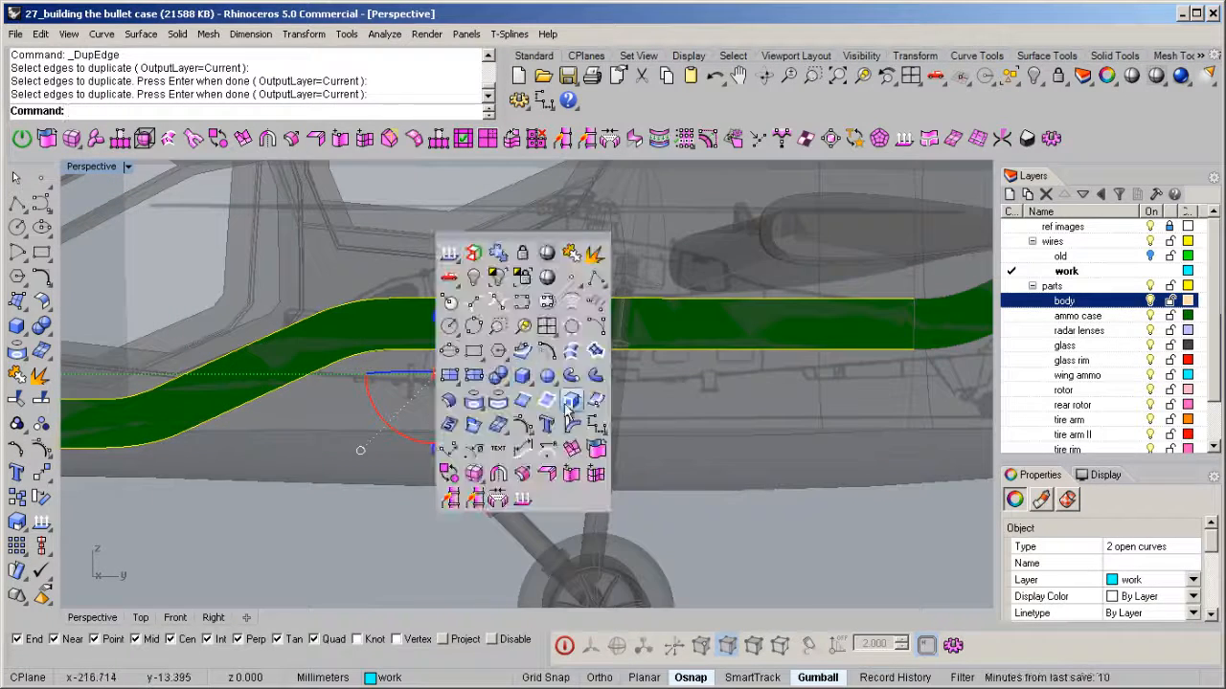
click(441, 400)
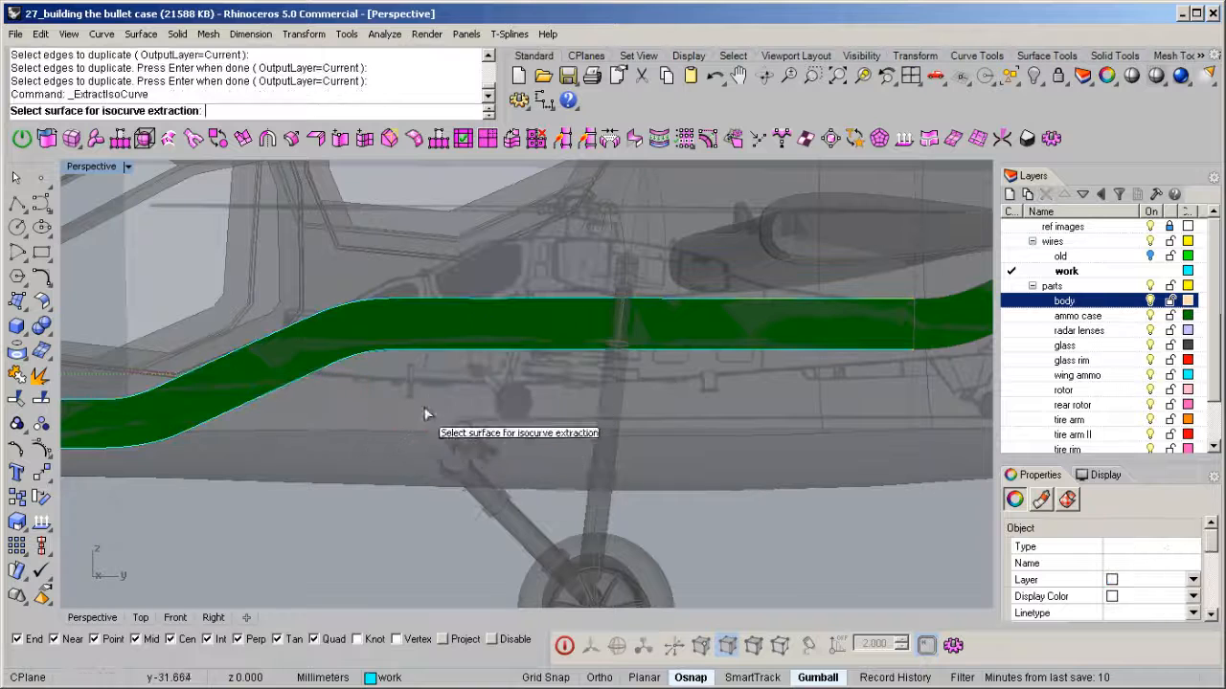
click(550, 324)
right_drag(475, 335, 487, 374)
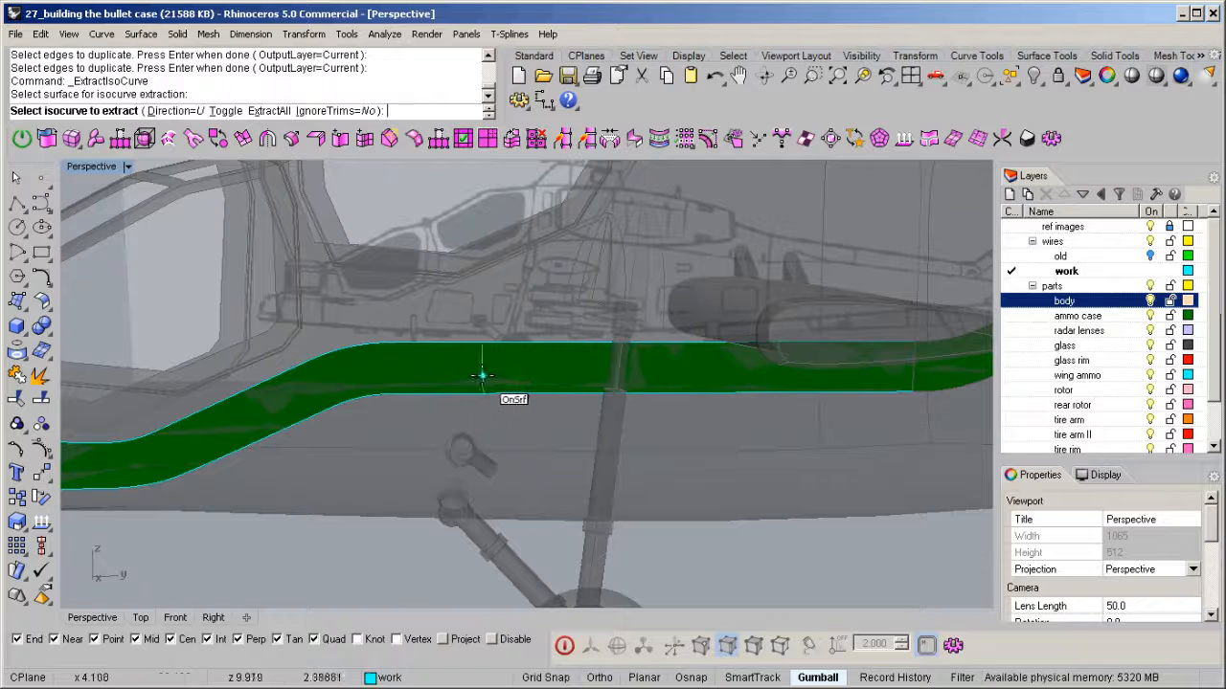
click(466, 376)
right_drag(580, 406, 514, 389)
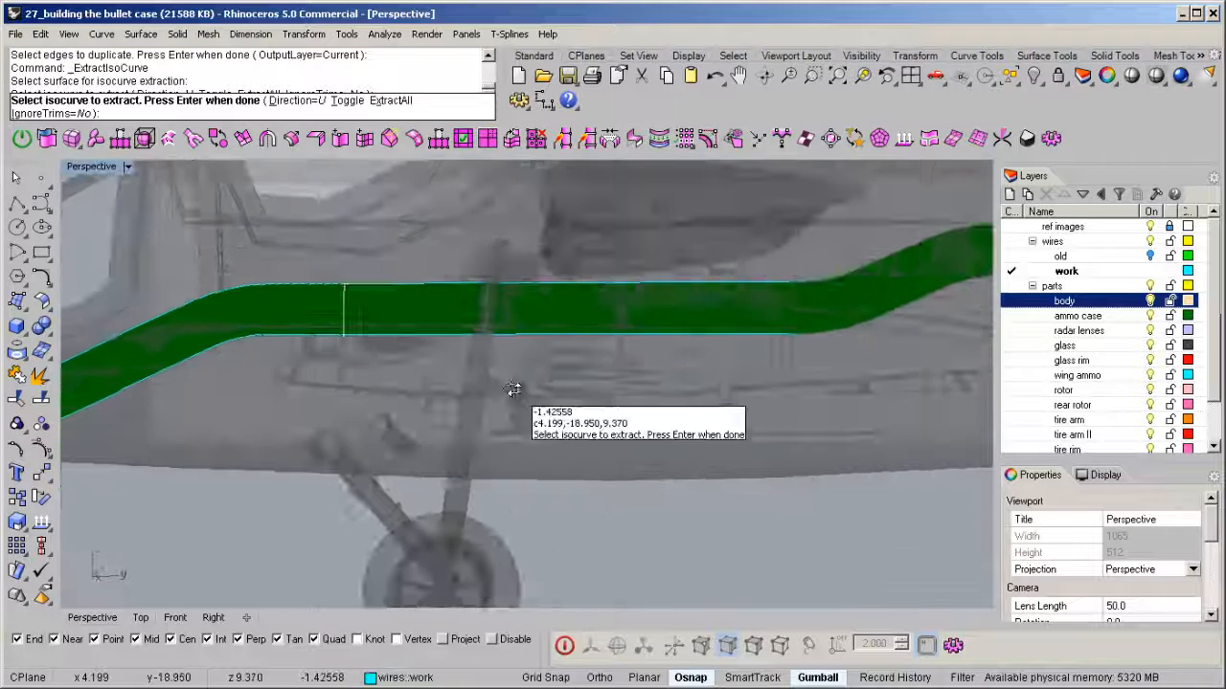
click(635, 321)
key(Return)
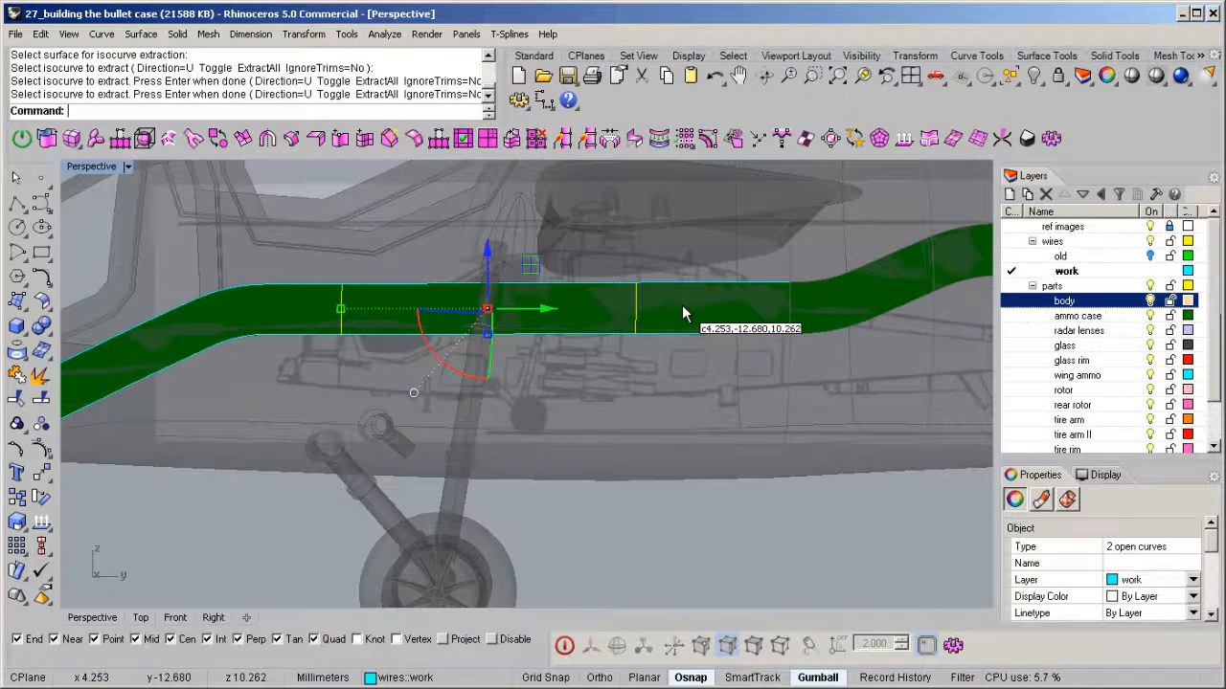
- Split the green strip with the two isocurves and delete the middle piece between them
click(683, 308)
key(ctrl+shift+s)
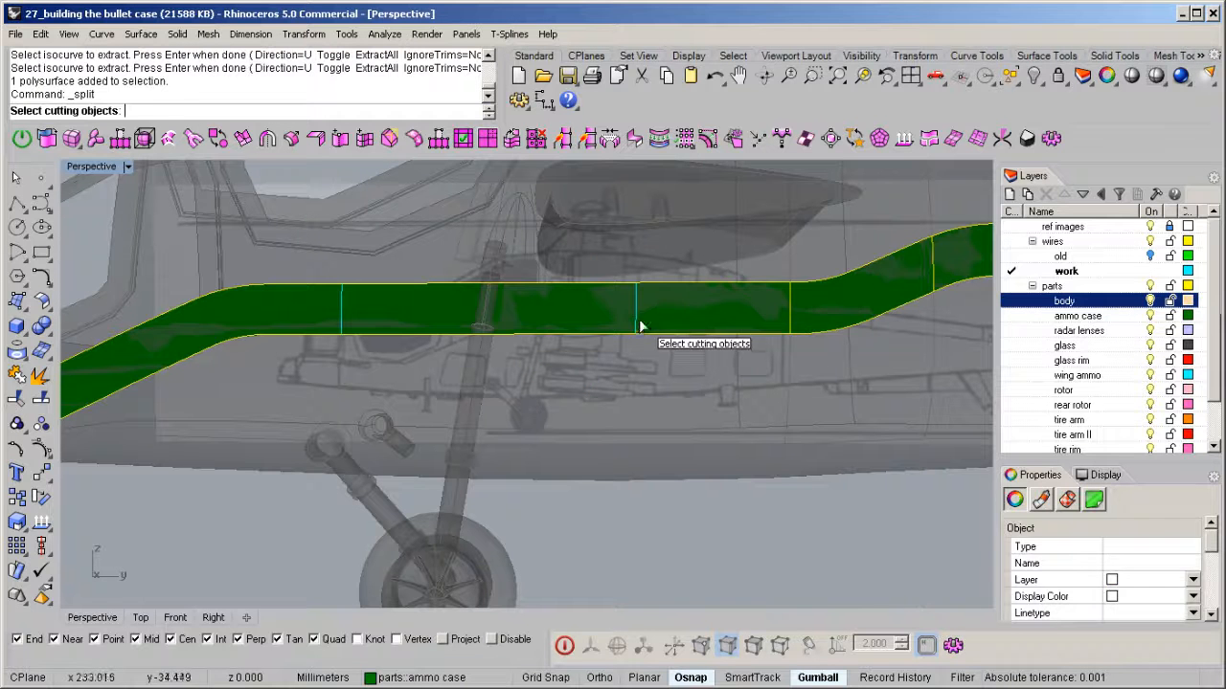
click(635, 319)
click(342, 312)
key(Return)
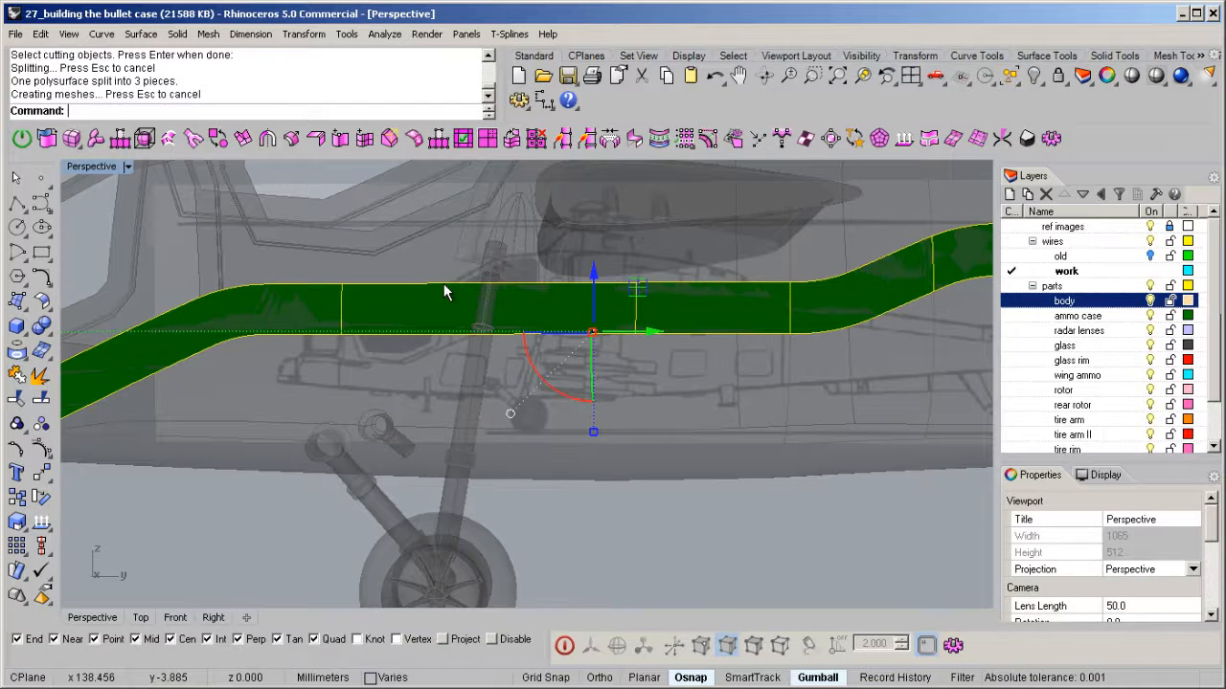
click(428, 308)
key(Delete)
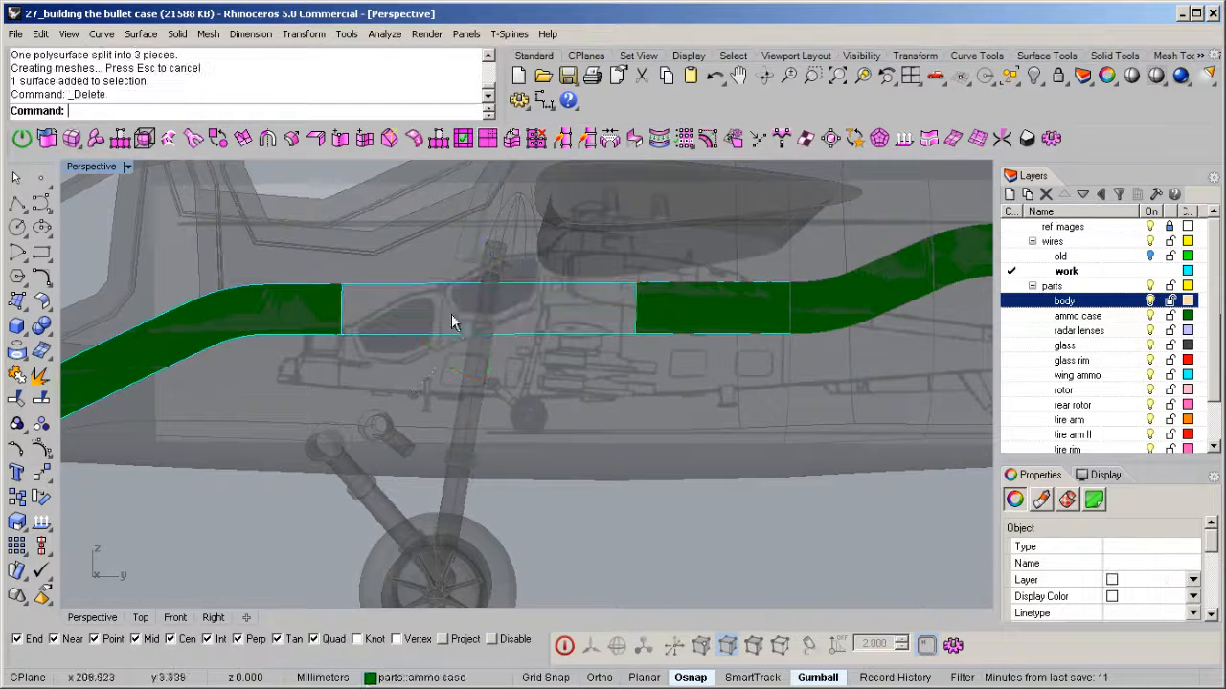
- Split the two duplicated edge curves at the isocurves and delete the parts outside the gap
drag(553, 256, 495, 350)
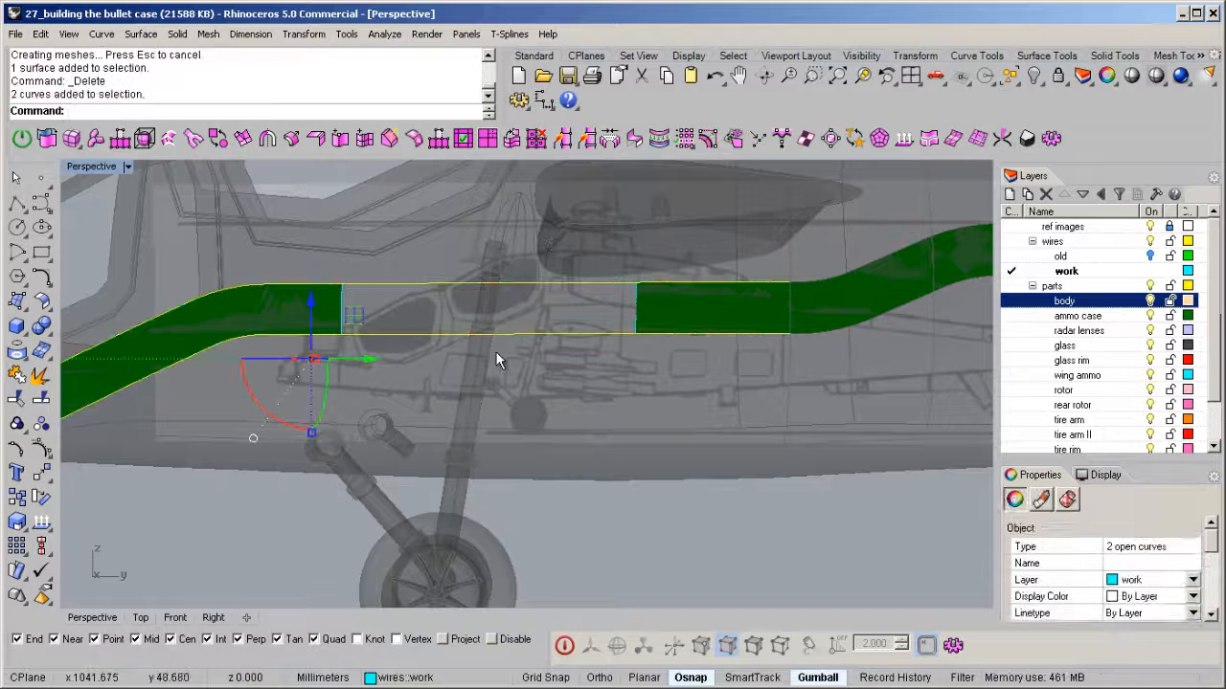
text(split)
key(Return)
key(Return)
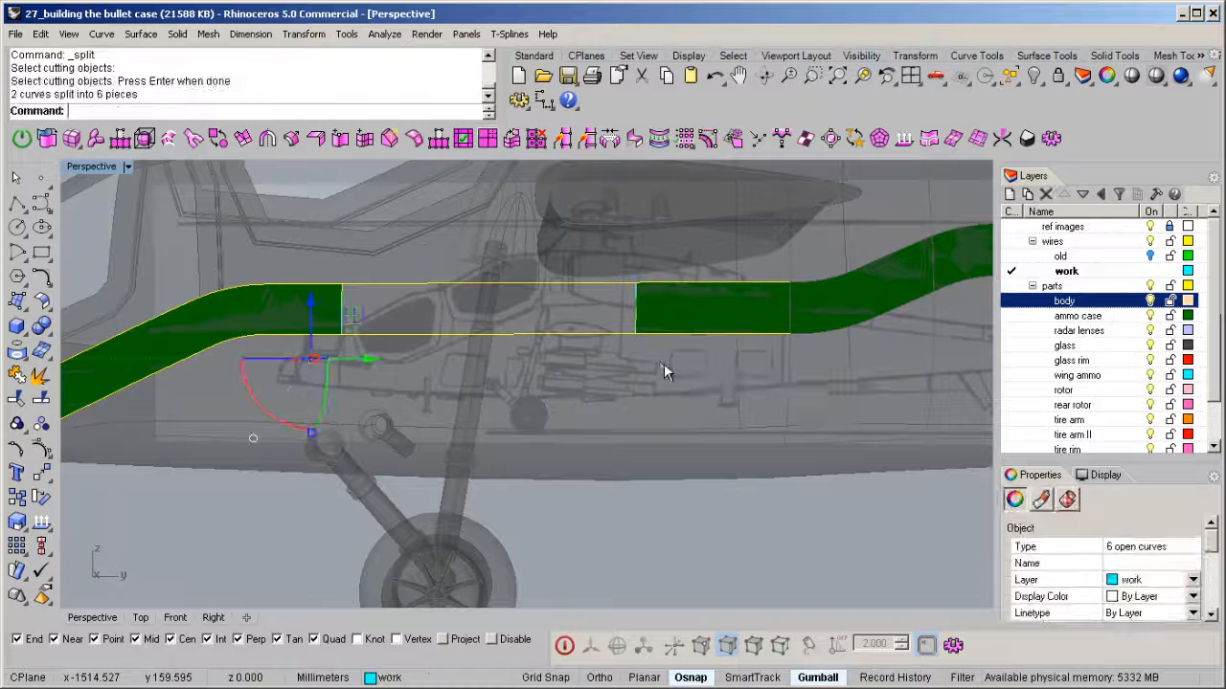
ctrl+drag(486, 408, 482, 418)
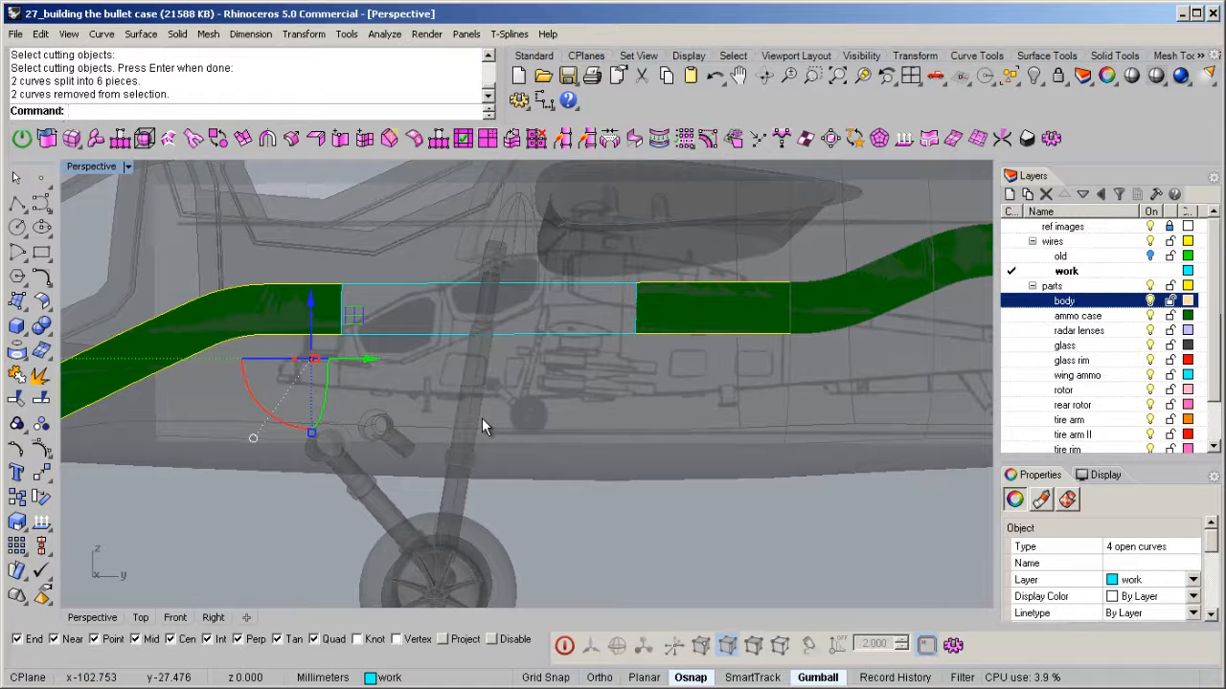
key(Delete)
- Rebuild the two curves spanning the gap with a point count of 4 and degree 3
drag(558, 264, 515, 348)
mouse_move(515, 352)
right_down()
mouse_move(657, 328)
mouse_move(742, 355)
mouse_move(655, 327)
mouse_move(529, 342)
right_up()
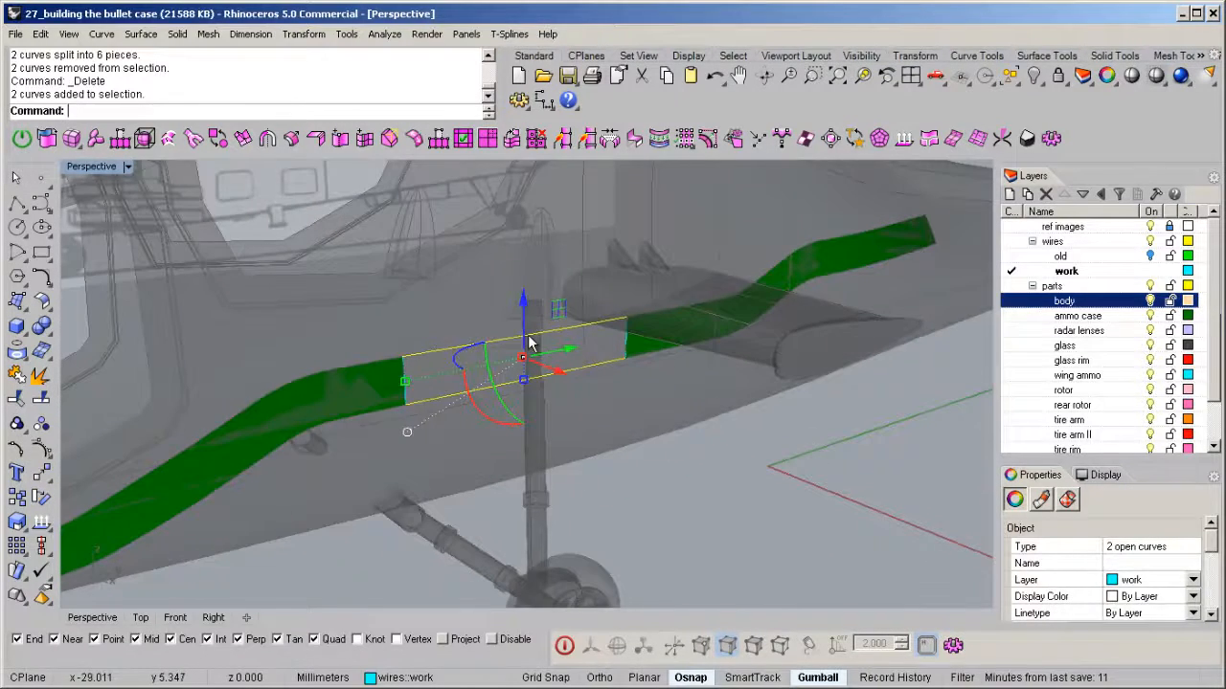
text(rb)
key(Return)
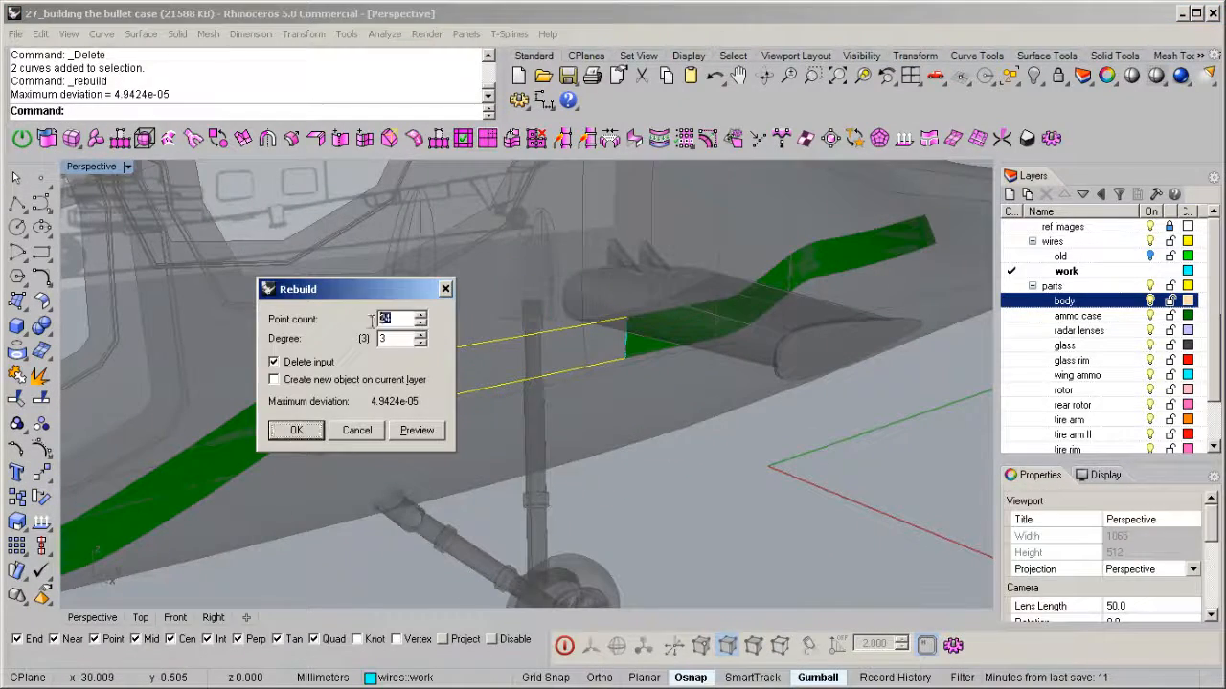
text(4)
key(Return)
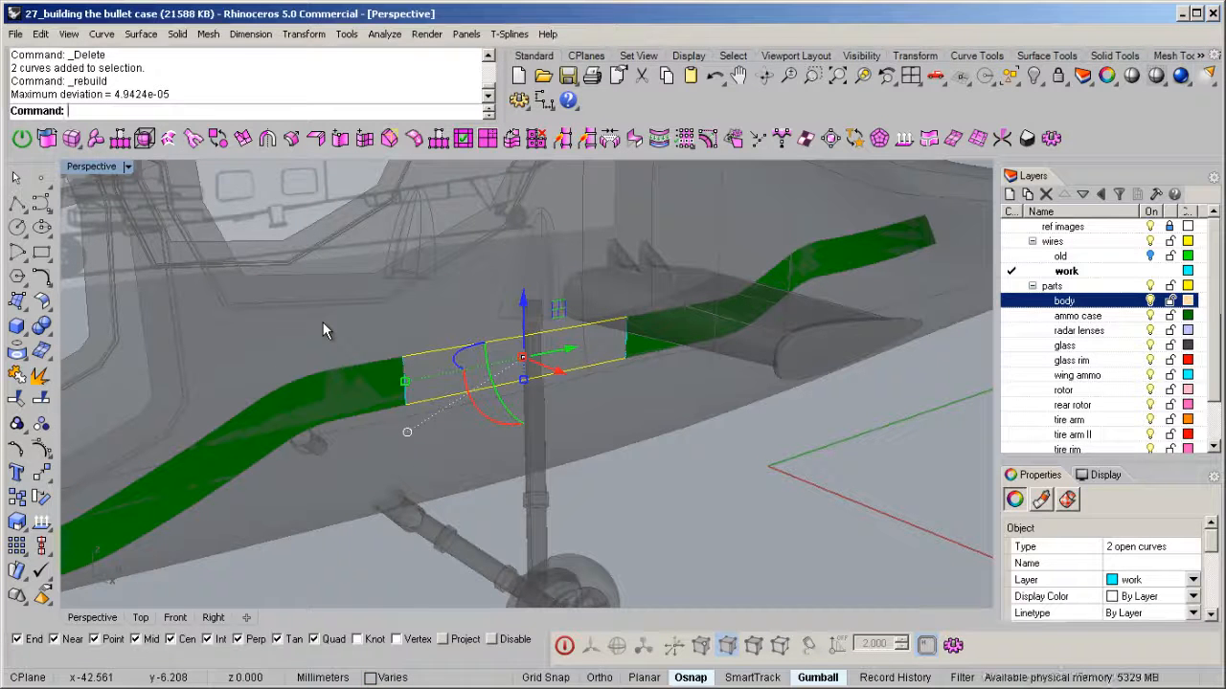
- Show the rebuilt curves' control points, move the four middle points outward from the fuselage around the strut, and hide the points again
right_drag(473, 386, 373, 418)
key(F10)
drag(495, 497, 497, 499)
right_drag(446, 482, 503, 411)
scroll(465, 373, up, 7)
drag(510, 413, 450, 460)
right_drag(450, 460, 645, 331)
drag(645, 331, 671, 329)
right_drag(646, 303, 418, 495)
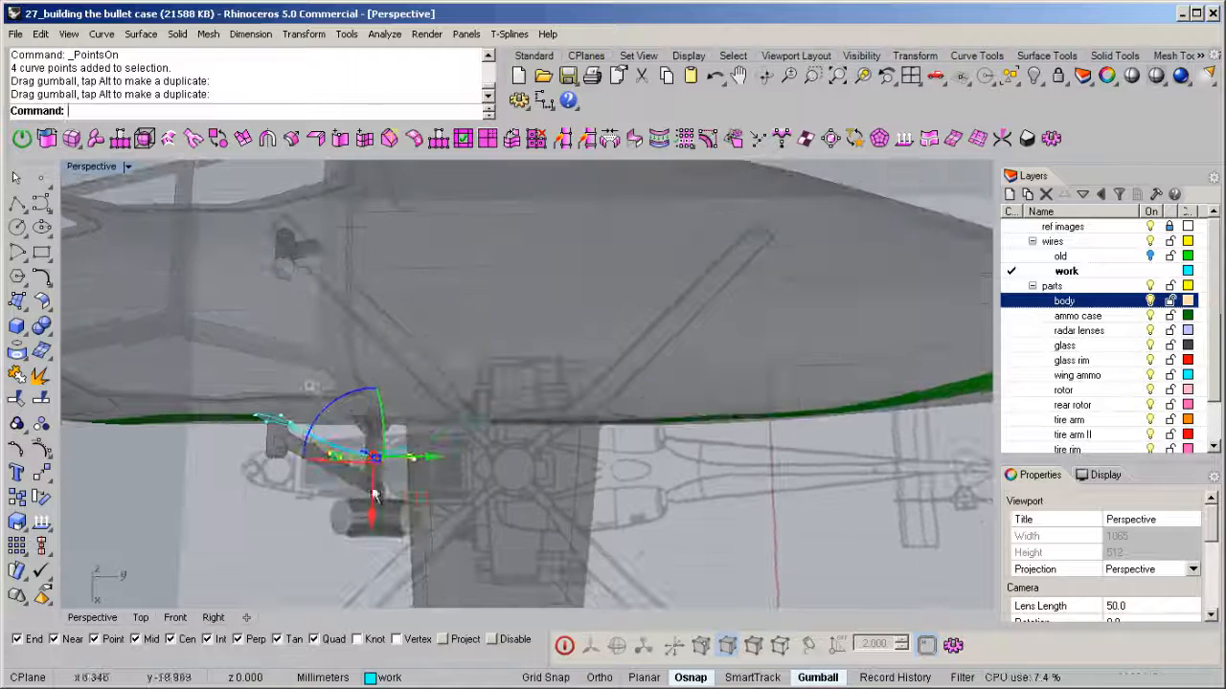
scroll(256, 431, up, 10)
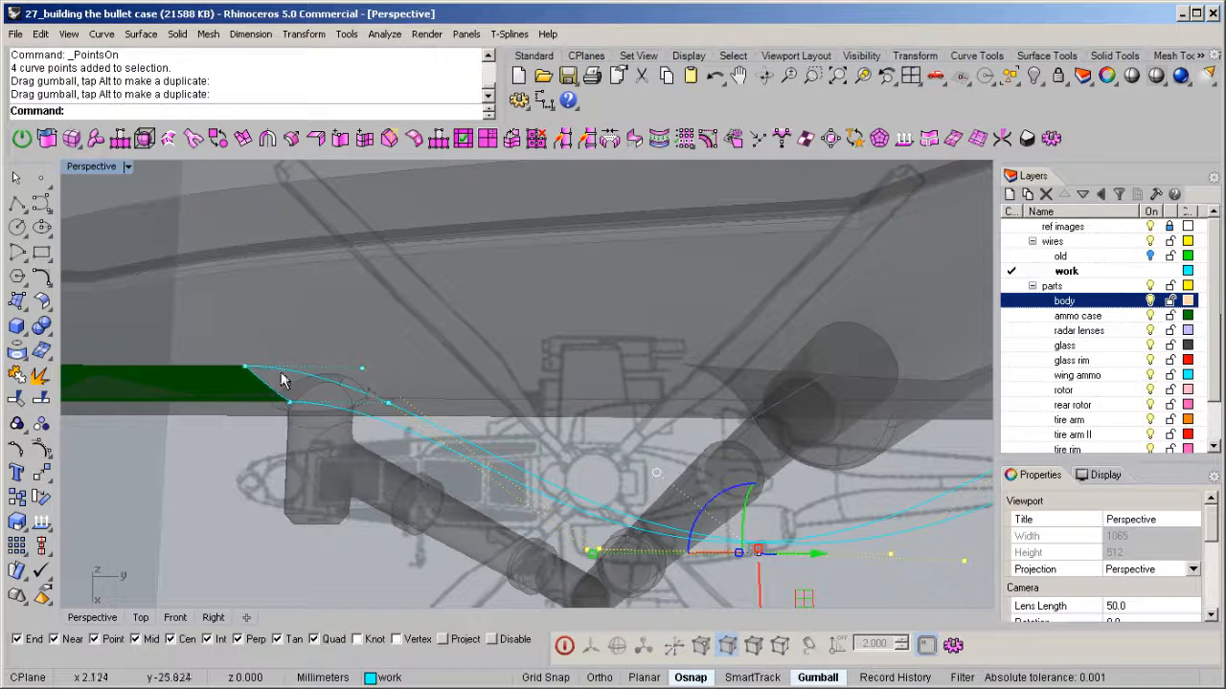
scroll(382, 403, down, 8)
right_drag(382, 403, 654, 285)
key(Escape)
key(Escape)
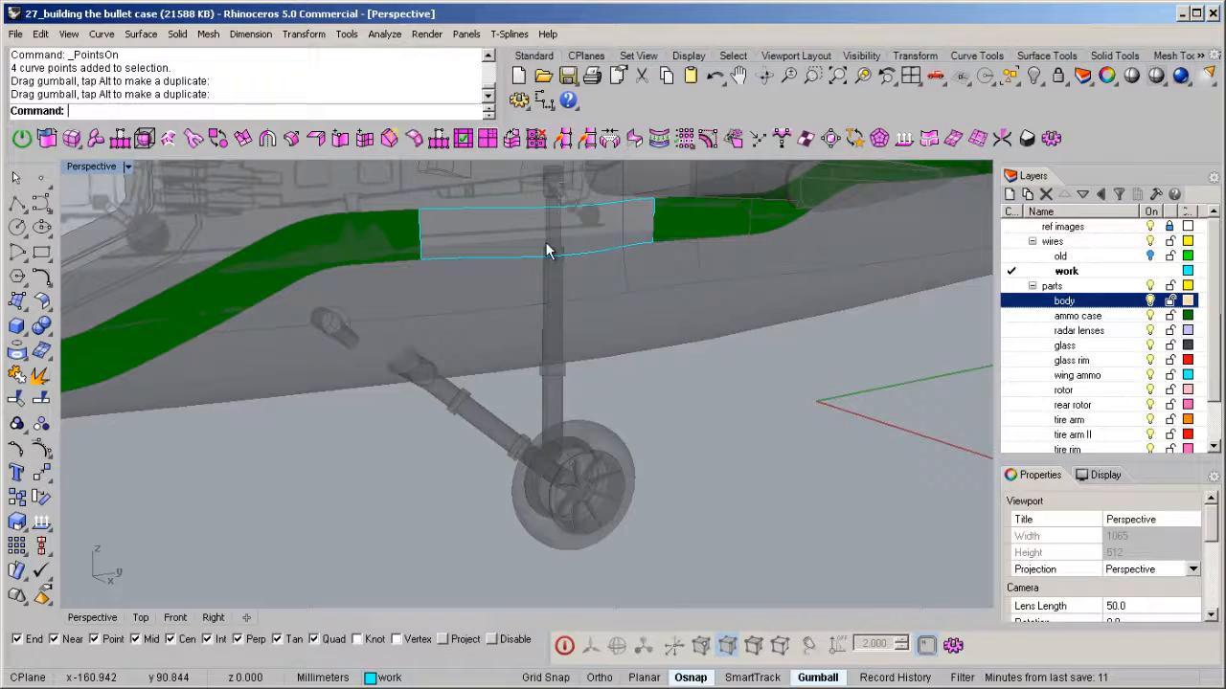
- Try to sweep the gap on two rails by window-selecting all the cross-section curves
drag(573, 189, 491, 333)
right_click(491, 333)
drag(365, 178, 684, 323)
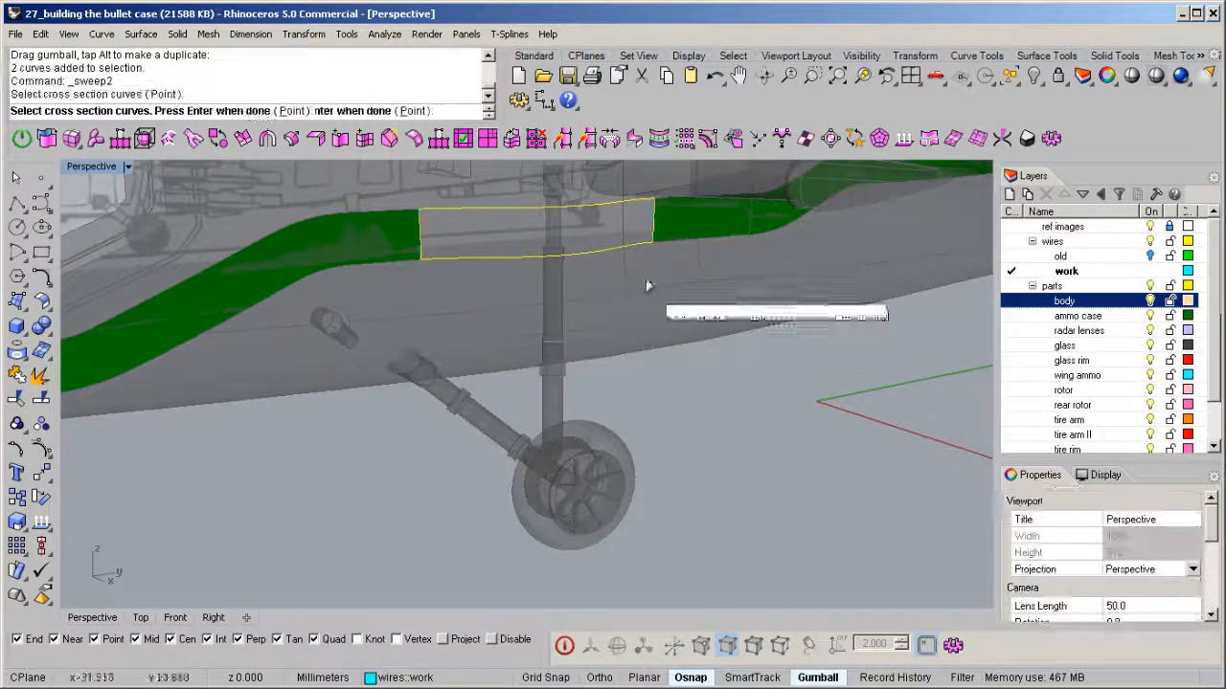
right_click(641, 262)
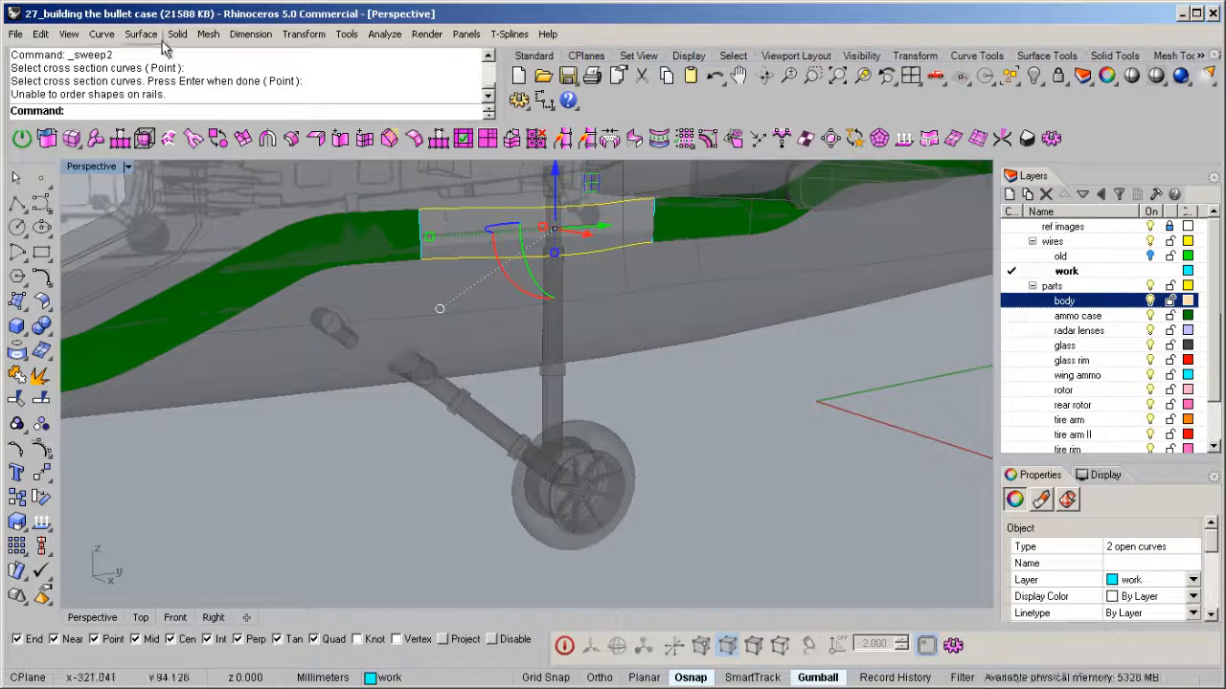
- Sweep a surface across the gap along the upper and lower bulged curves, using the two isocurves as cross sections
click(478, 206)
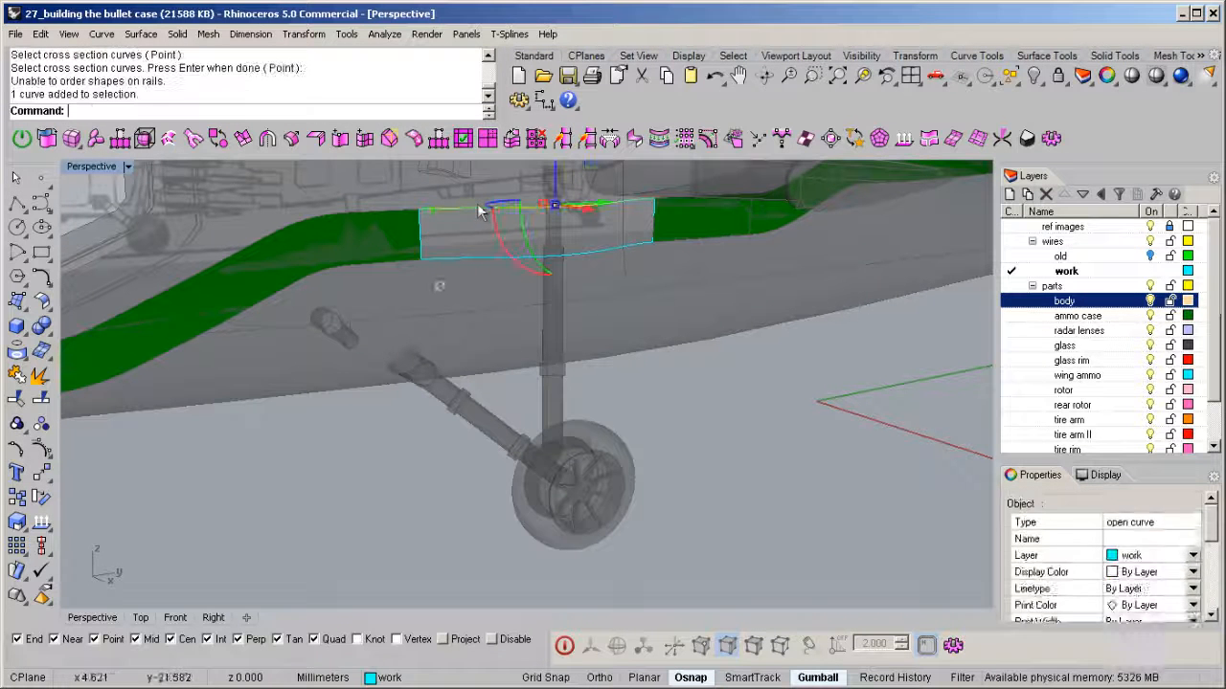
right_click(451, 258)
click(420, 238)
click(468, 281)
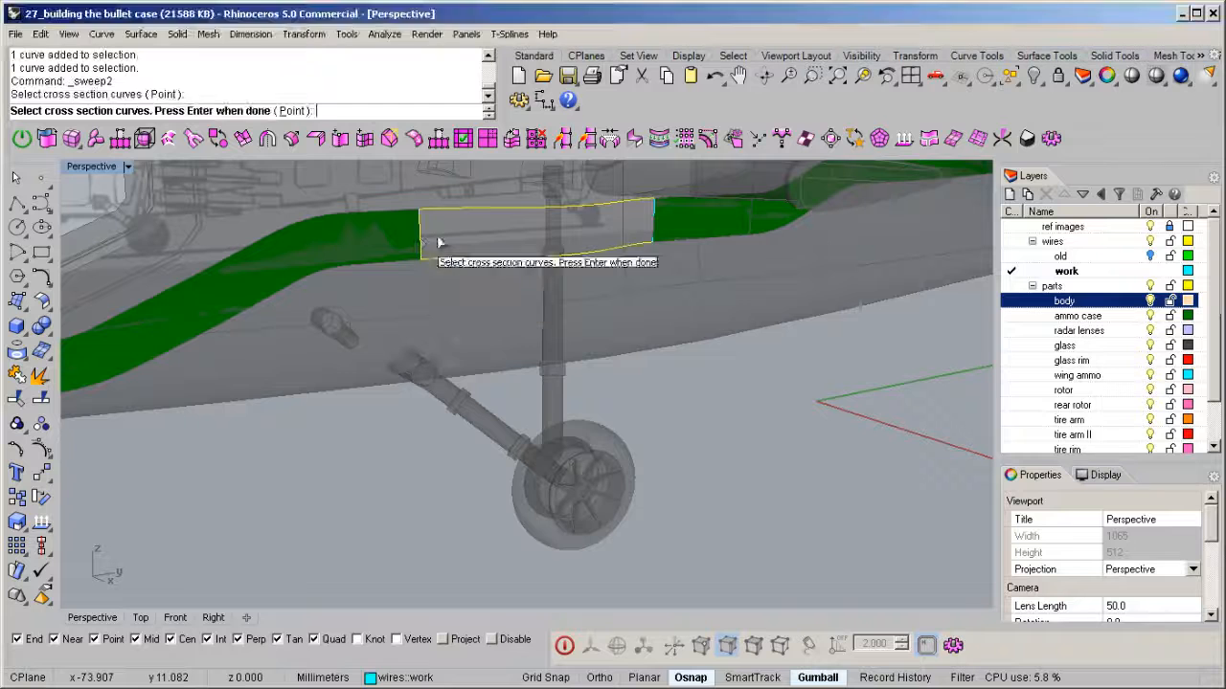
click(652, 230)
right_click(652, 231)
right_click(652, 231)
right_click(607, 233)
right_drag(607, 232, 562, 355)
- Select all the remaining construction curves and delete them
key(Escape)
key(ctrl+shift+c)
key(Delete)
- Join the swept middle surface with the strip pieces on both sides and preview the result in rendered shading
drag(652, 233, 219, 469)
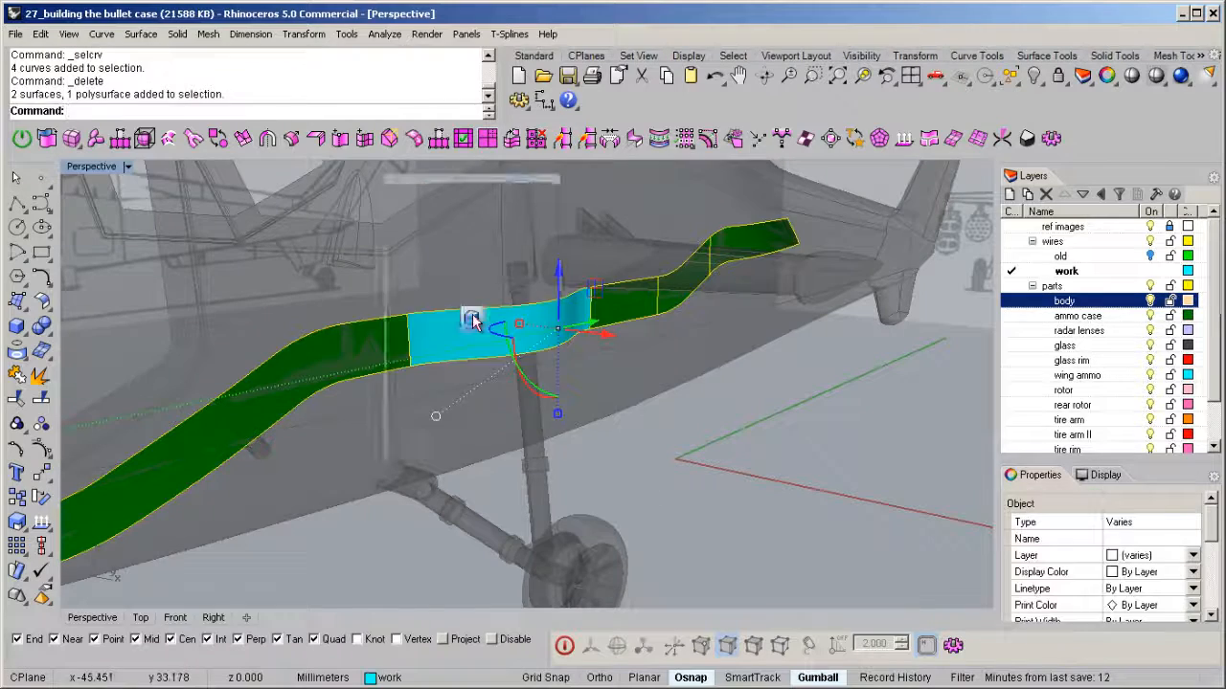
middle_click(474, 318)
click(520, 197)
middle_click(603, 305)
click(628, 211)
mouse_move(628, 230)
right_down()
mouse_move(629, 293)
mouse_move(561, 240)
mouse_move(355, 205)
mouse_move(417, 234)
mouse_move(665, 282)
mouse_move(648, 313)
mouse_move(632, 307)
right_up()
key(Escape)
- Try to extrude the joined strip outward from the fuselage and undo the result
scroll(539, 313, down, 2)
scroll(540, 316, down, 3)
click(525, 333)
right_drag(525, 332, 563, 361)
scroll(607, 326, up, 3)
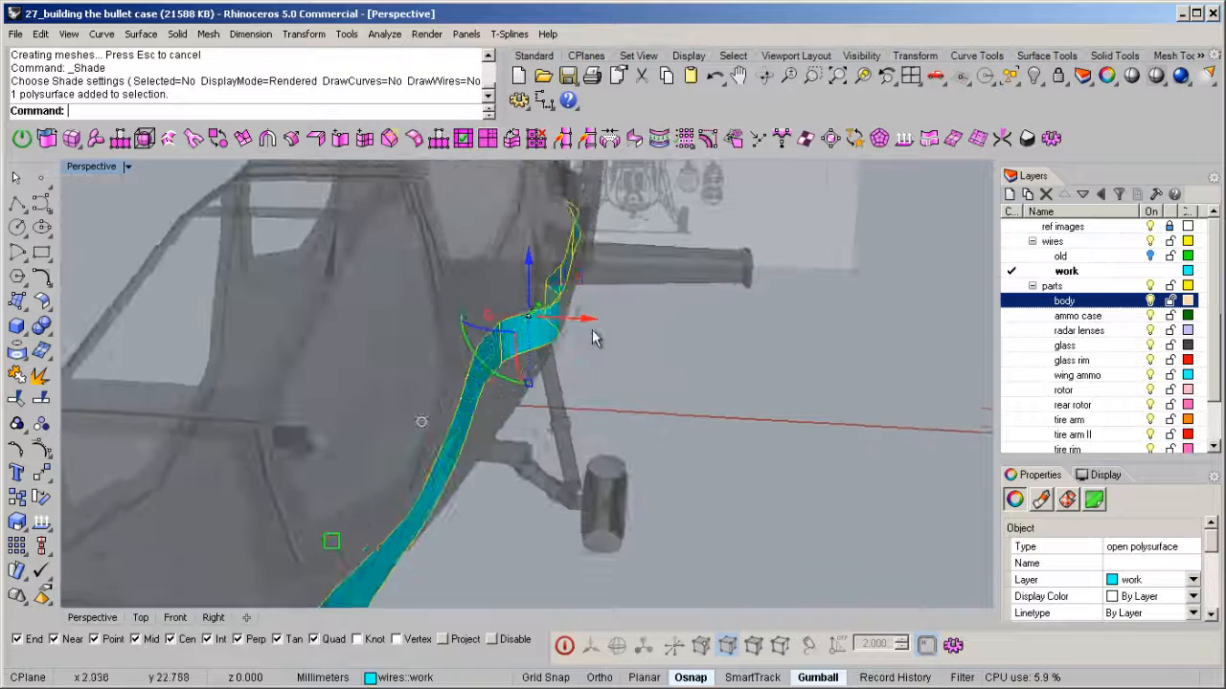
drag(587, 324, 603, 324)
right_drag(603, 325, 541, 479)
click(520, 437)
scroll(583, 354, up, 6)
key(ctrl+z)
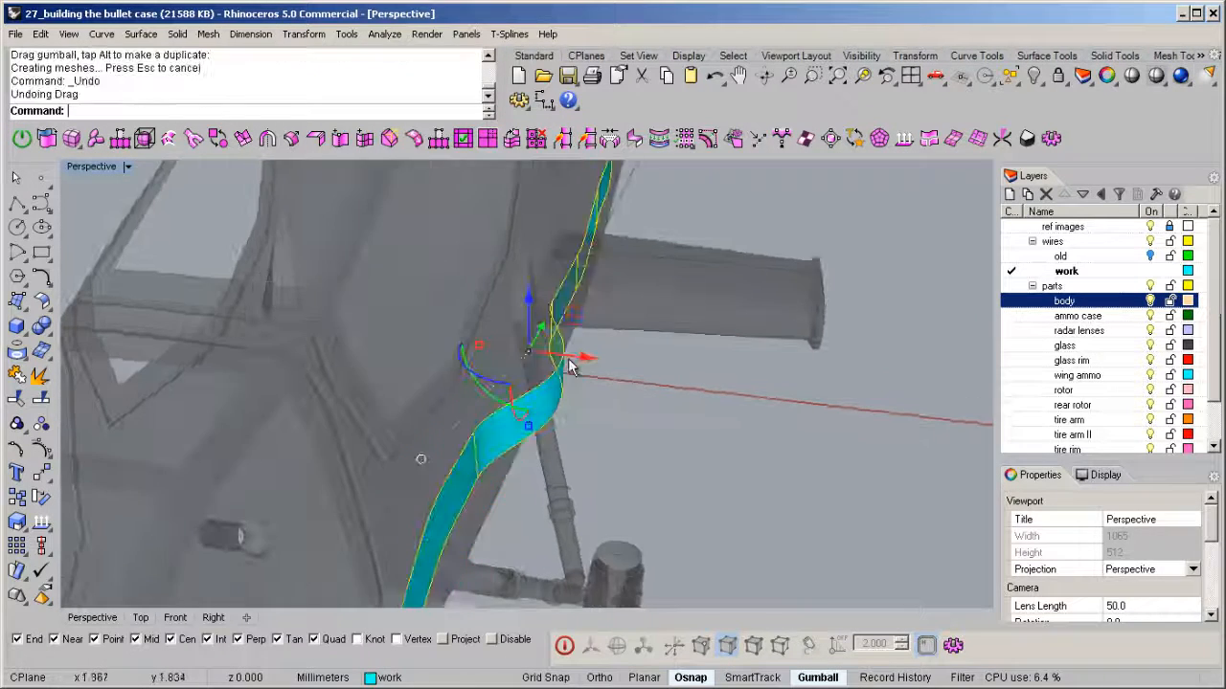
- Extrude the joined strip outward from the fuselage side to give the ammo case its thickness
right_drag(580, 360, 594, 356)
drag(591, 353, 620, 357)
right_drag(690, 405, 480, 421)
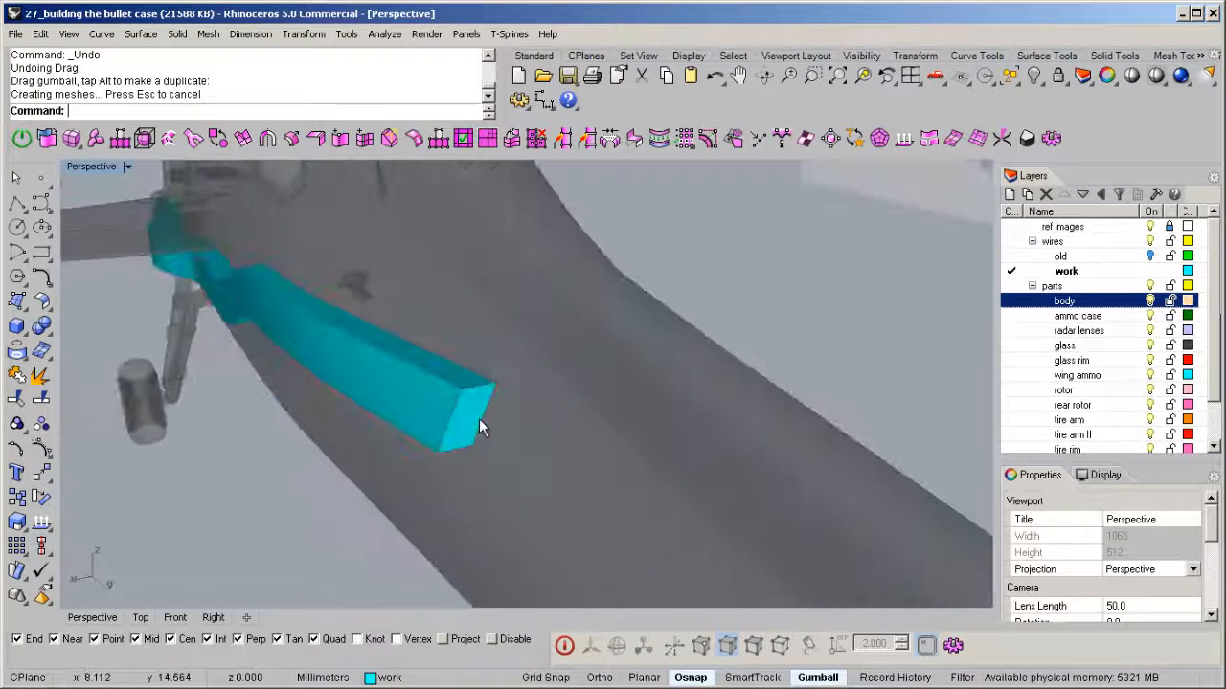
- Fillet the outer vertical edge at the ammo case's rear end with a radius of 0.9
right_click(453, 427)
click(449, 432)
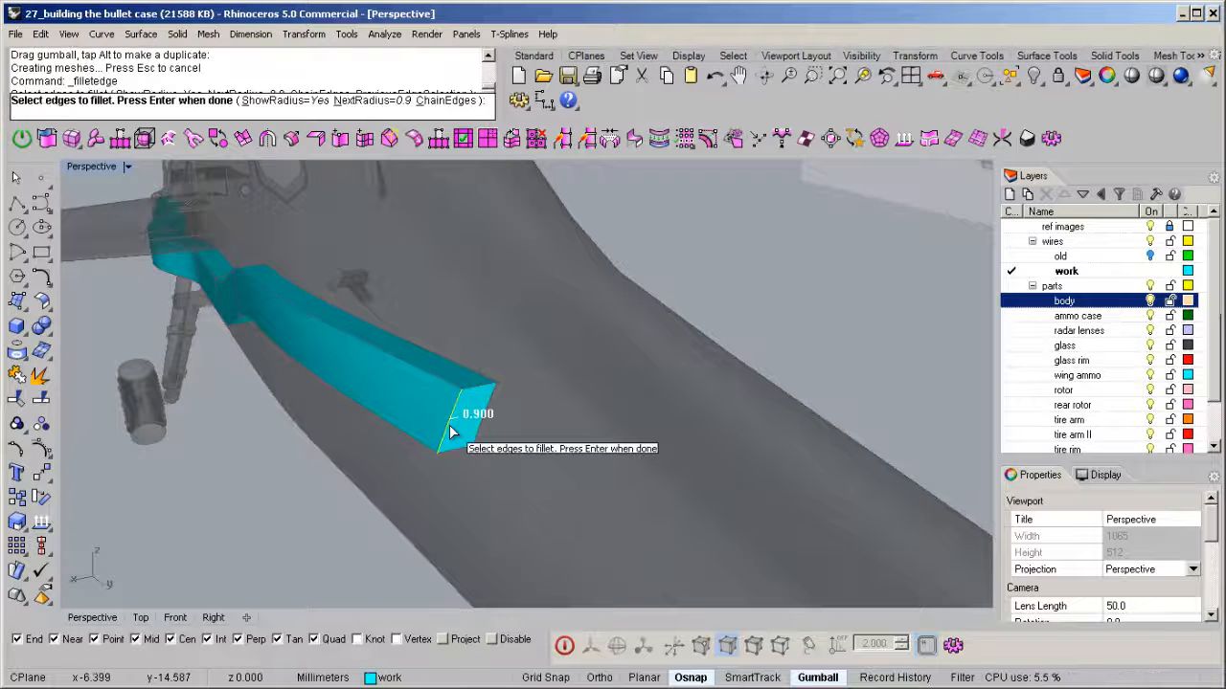
right_click(466, 447)
right_drag(473, 397, 284, 489)
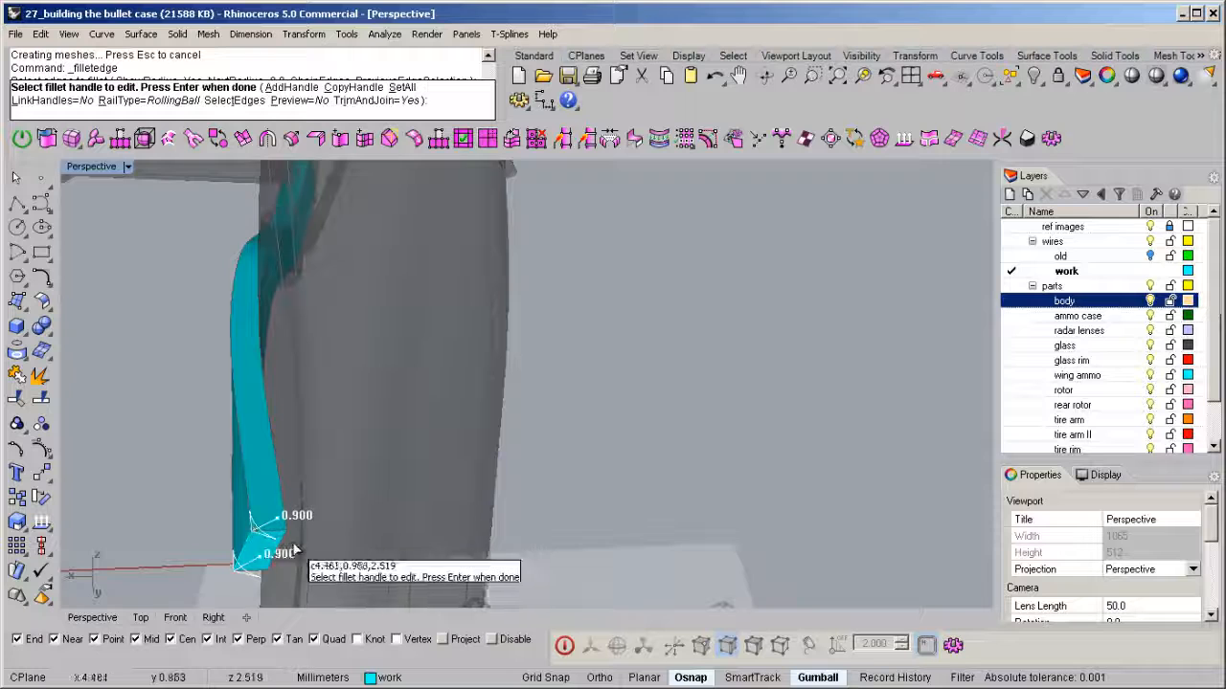
right_drag(345, 495, 625, 379)
right_click(484, 423)
scroll(647, 400, down, 8)
scroll(406, 450, up, 5)
scroll(438, 412, down, 6)
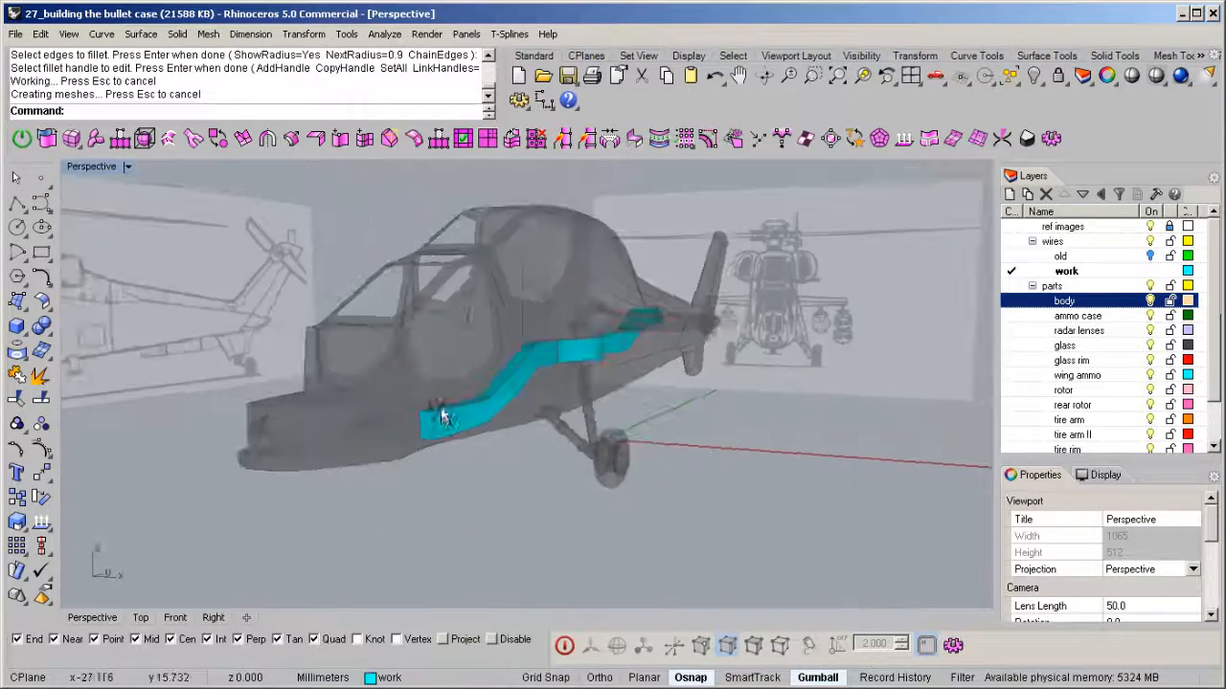
scroll(421, 426, up, 6)
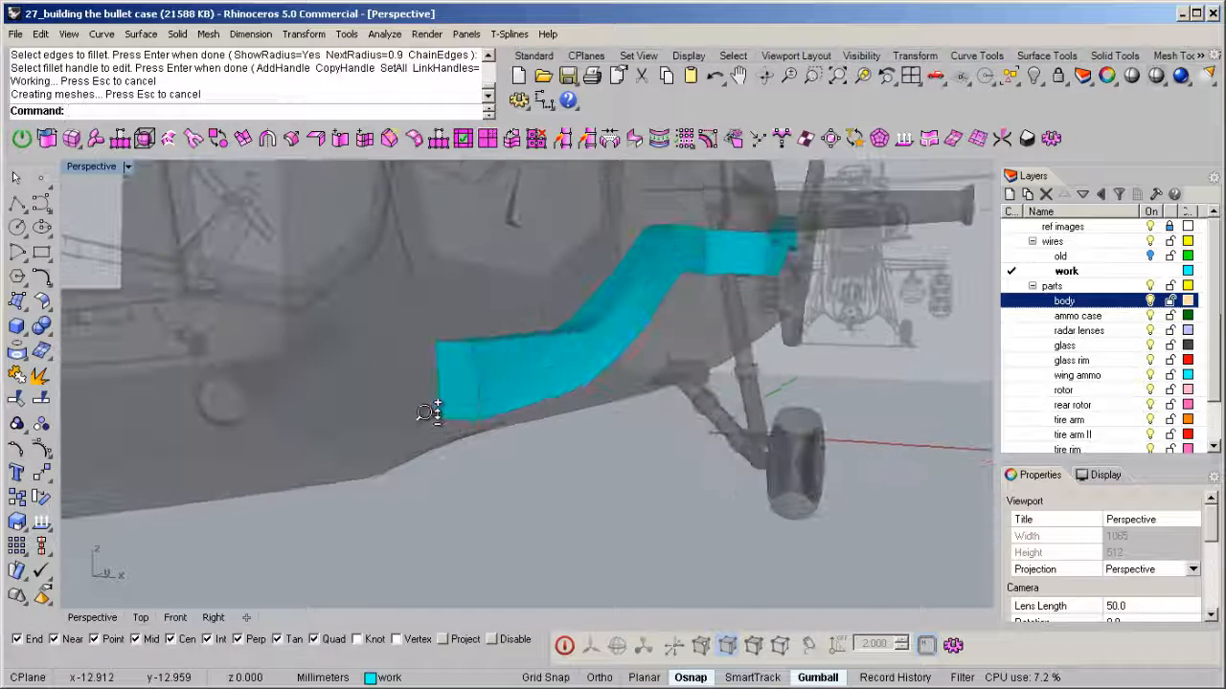
- Try to shift the ammo case's front end face and undo it, keeping the rear fillet
scroll(435, 407, down, 2)
scroll(446, 401, up, 3)
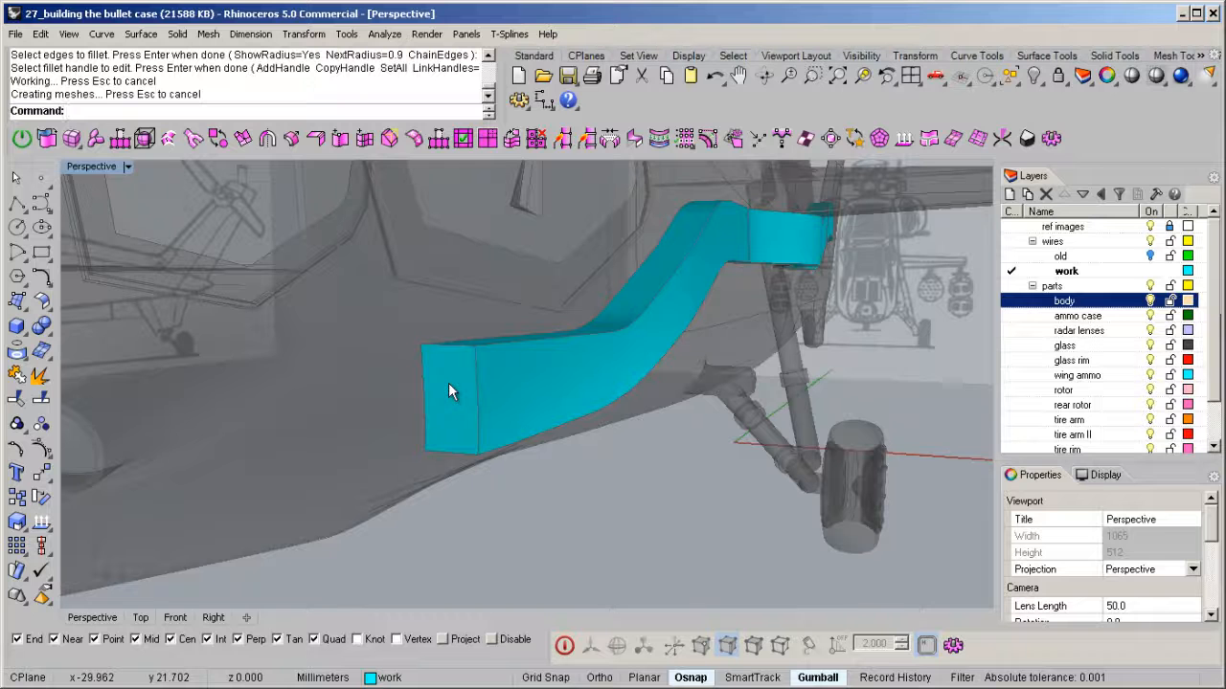
click(455, 393)
scroll(469, 395, down, 5)
scroll(426, 414, up, 8)
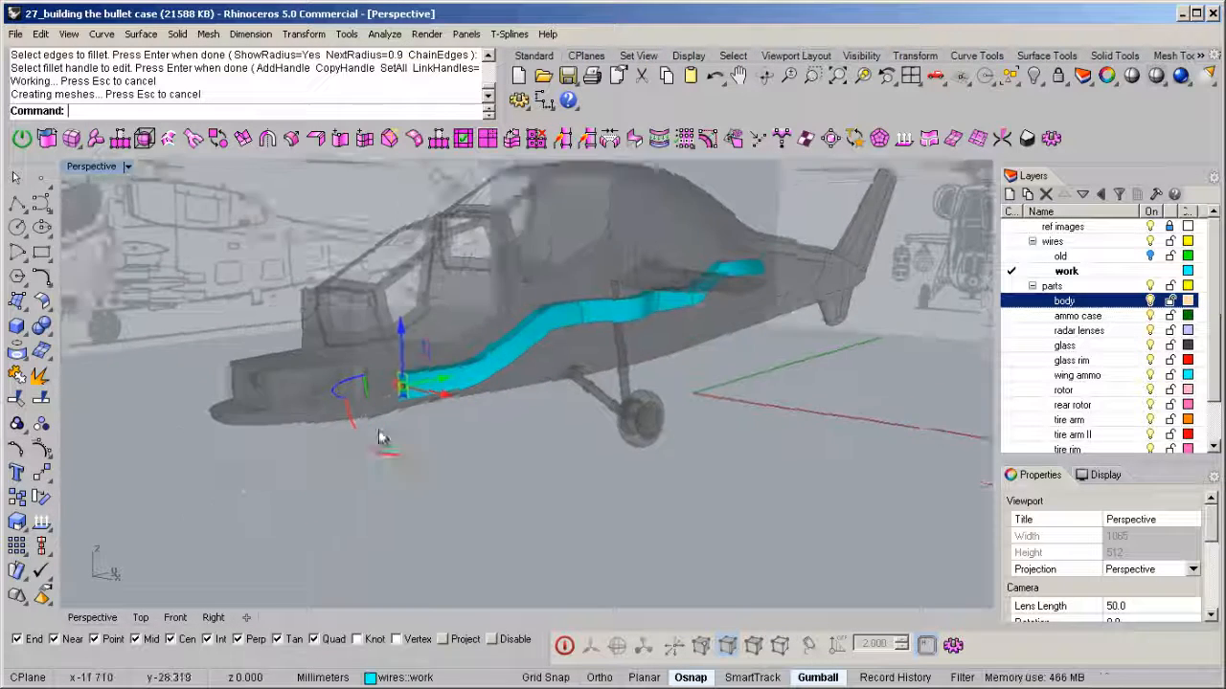
drag(512, 383, 502, 383)
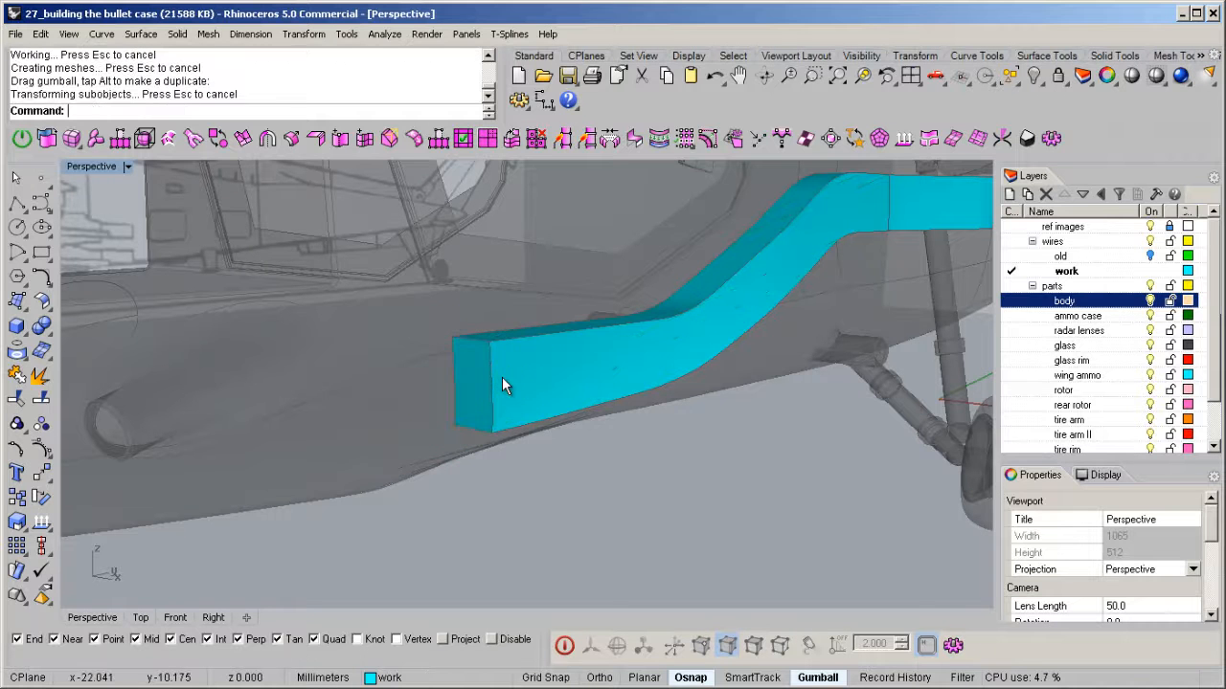
key(ctrl+z)
right_drag(492, 437, 561, 424)
key(ctrl+y)
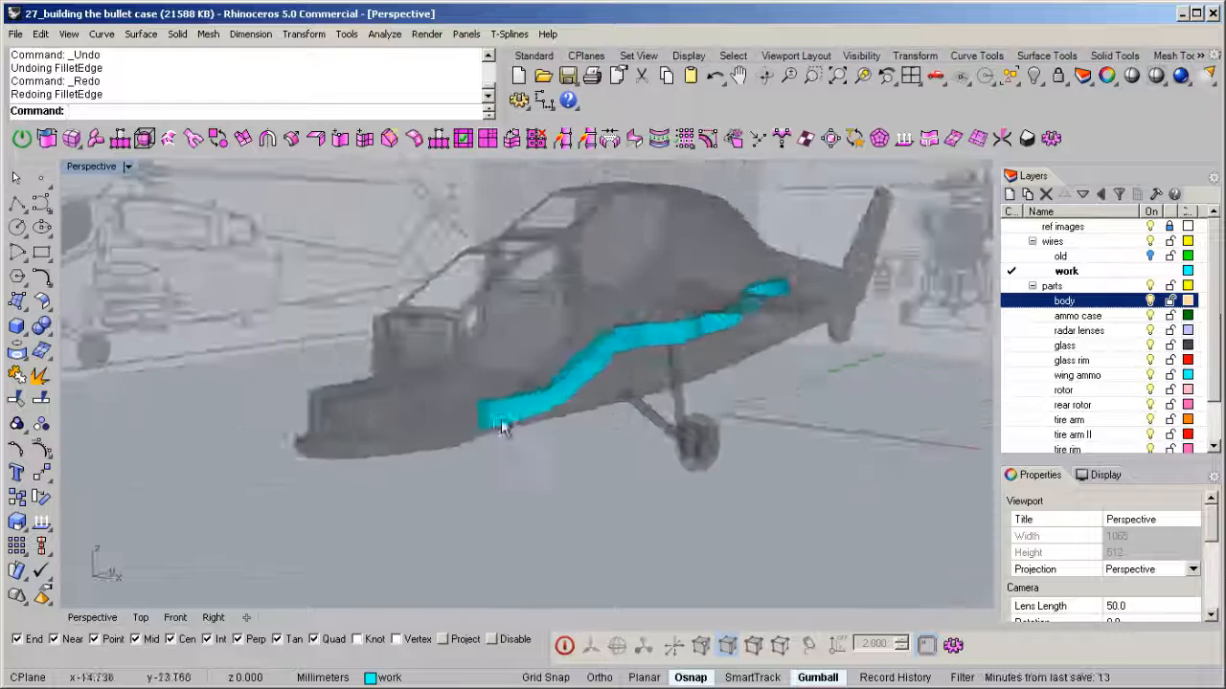
- Extract the front end face from the ammo case polysurface
scroll(561, 423, up, 5)
middle_click(492, 399)
right_drag(407, 412, 556, 402)
right_click(642, 379)
click(554, 487)
right_click(556, 430)
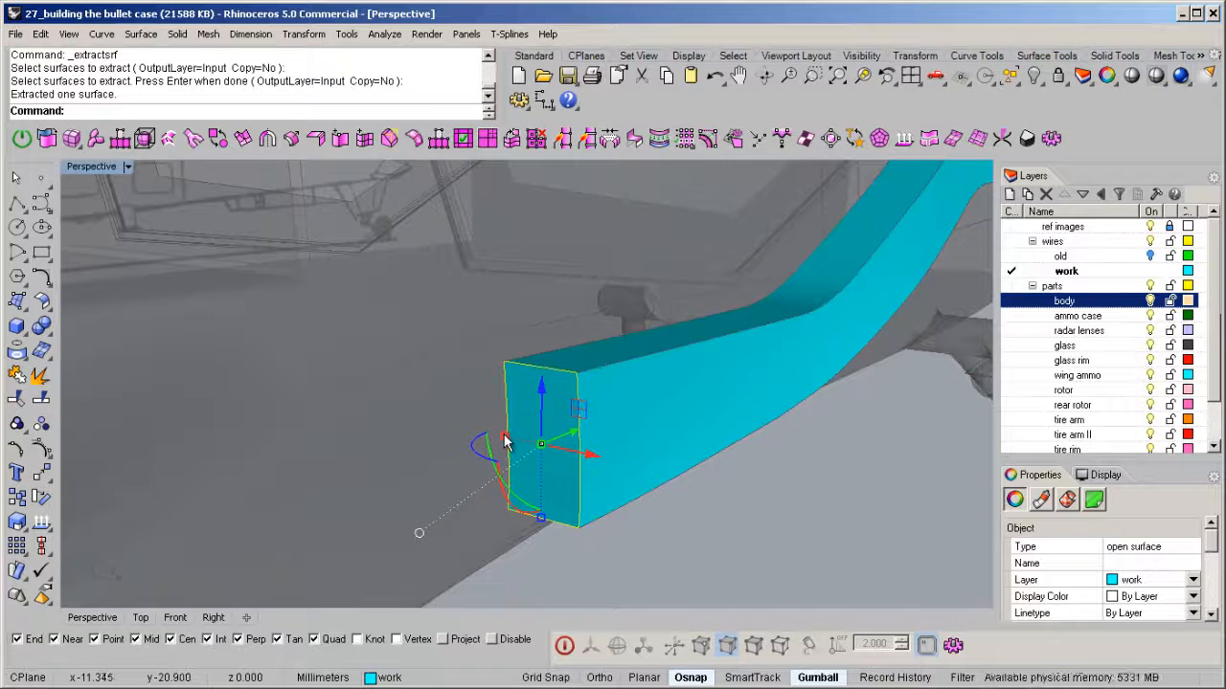
- Try to scale the extracted front end face inward and undo the attempt
ctrl+drag(505, 442, 586, 444)
right_drag(586, 444, 536, 437)
key(ctrl+z)
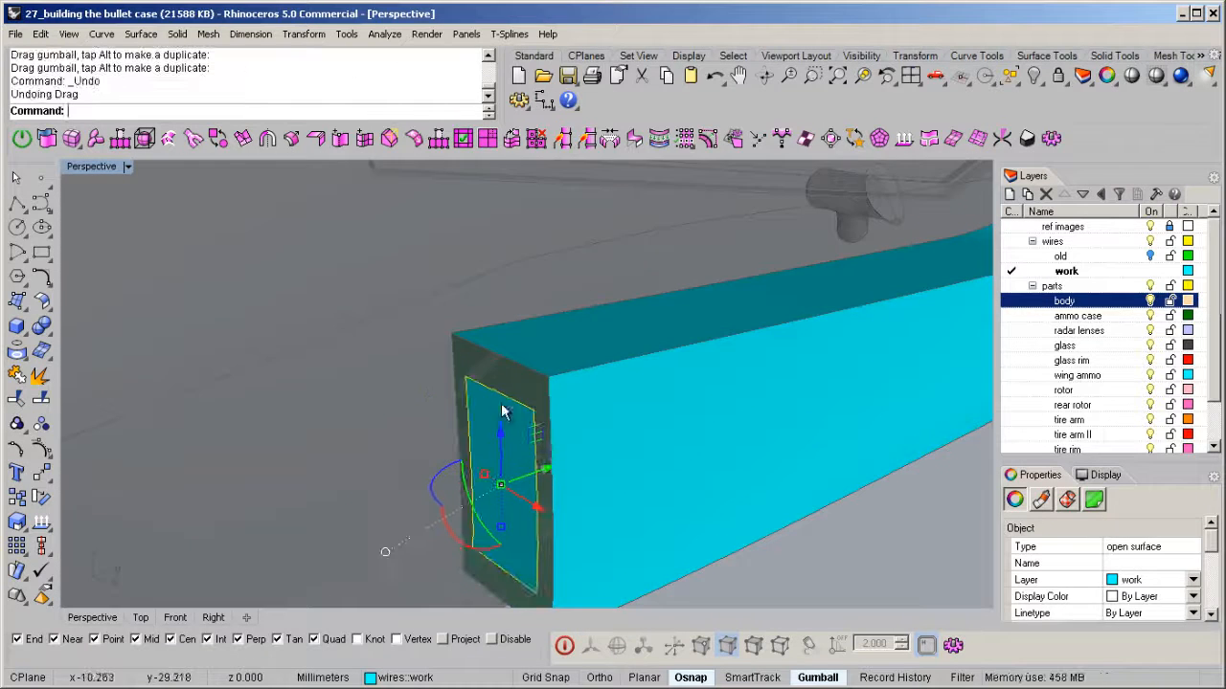
key(ctrl+z)
- Delete the extracted end face and duplicate the border of the case's open front end as a curve
key(Delete)
right_drag(508, 382, 624, 400)
click(574, 392)
middle_click(573, 388)
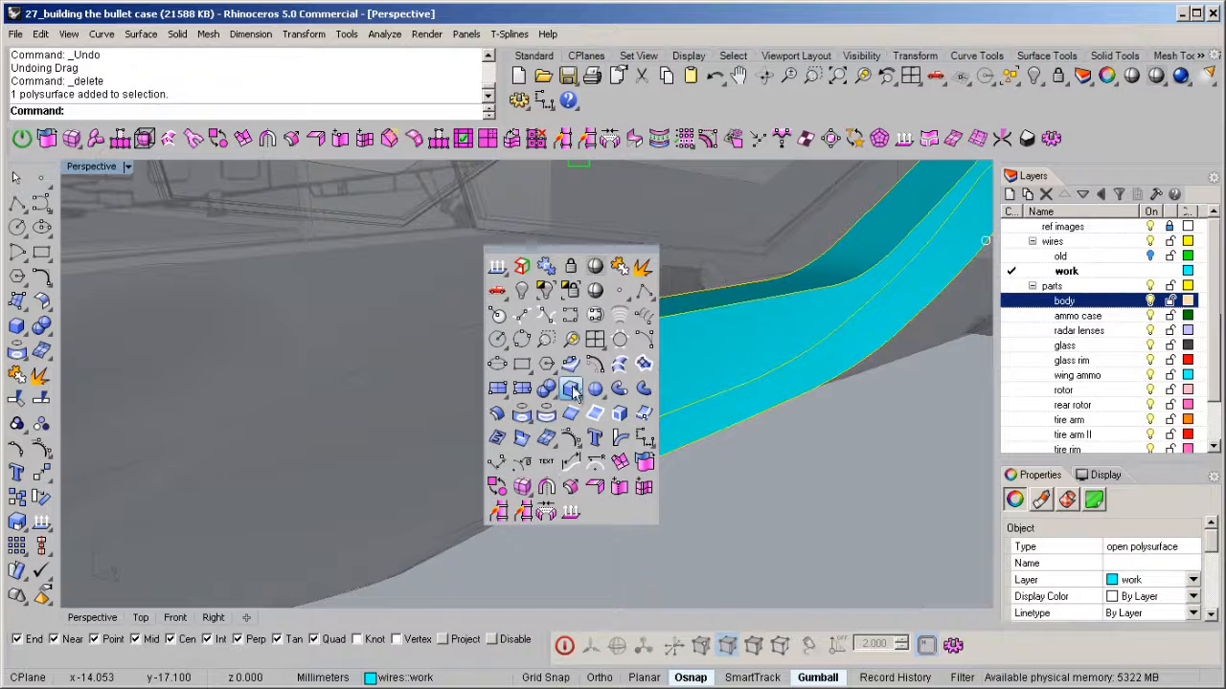
click(594, 414)
- Extrude the duplicated border curve inward by scaling to form a flat rim around the front opening
drag(486, 299, 668, 519)
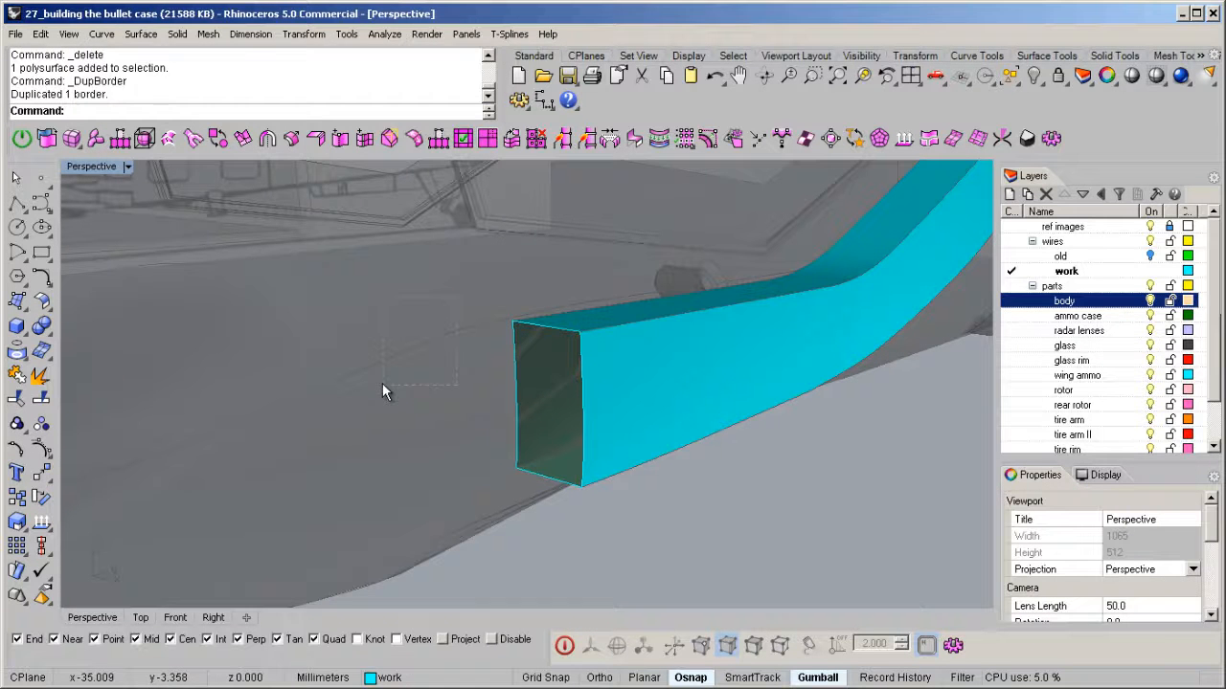
click(564, 345)
click(599, 371)
right_drag(546, 399, 509, 400)
shift+drag(503, 406, 508, 403)
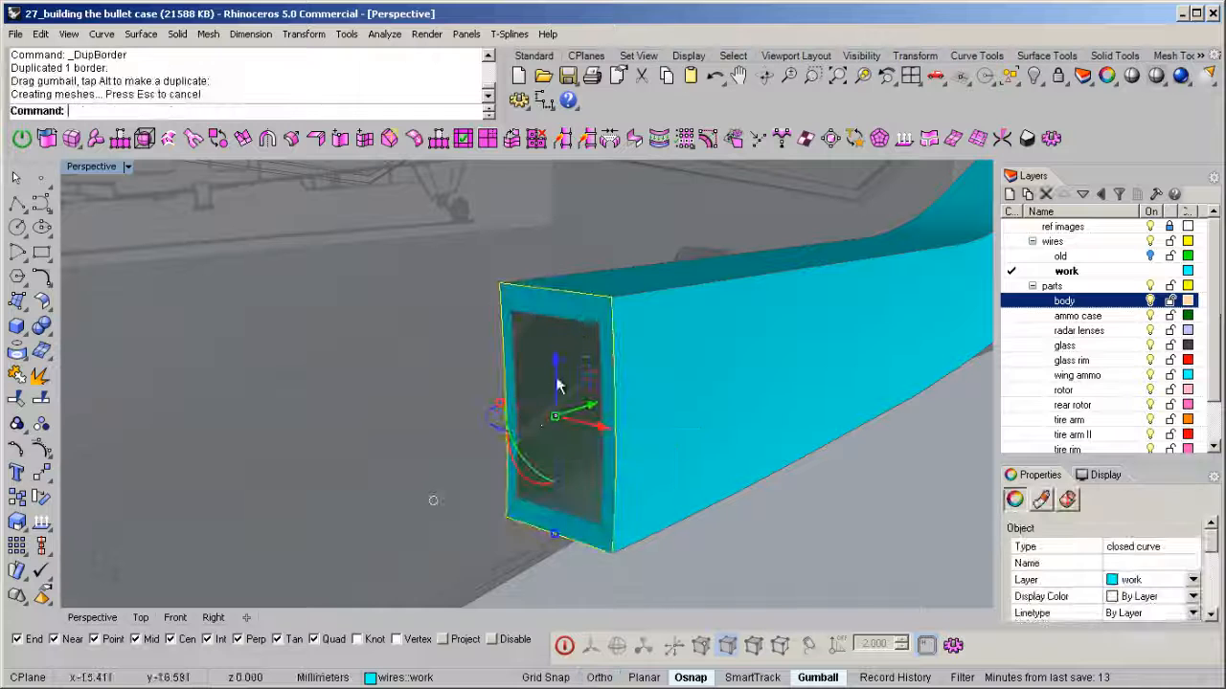
- Duplicate the rim's borders and delete the outer duplicate, keeping only the inner border curve
click(585, 314)
middle_click(587, 309)
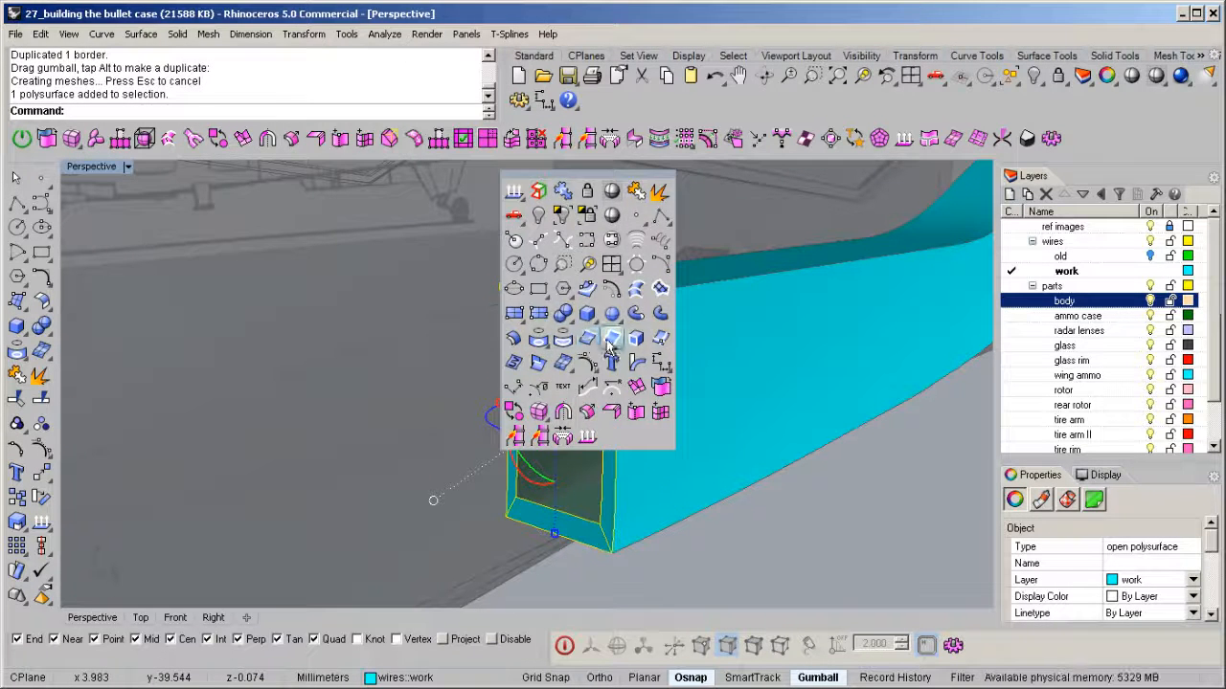
click(609, 343)
ctrl+click(585, 323)
key(Delete)
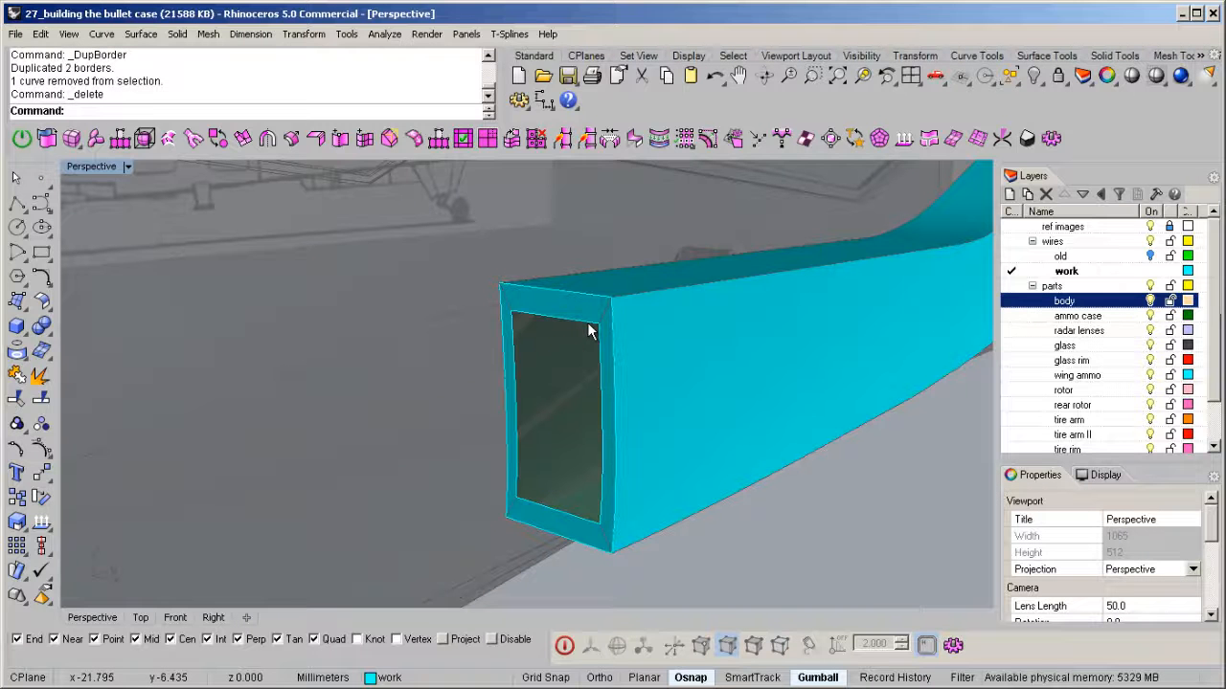
- Extrude the rim's inner border curve back into the ammo case to form the inner walls
click(575, 330)
right_drag(575, 331, 488, 446)
drag(485, 437, 531, 426)
right_drag(520, 416, 346, 246)
- Join the case, rim and inner walls into one polysurface and delete the leftover border curves
key(ctrl+a)
middle_click(569, 393)
click(618, 277)
right_drag(623, 288, 612, 428)
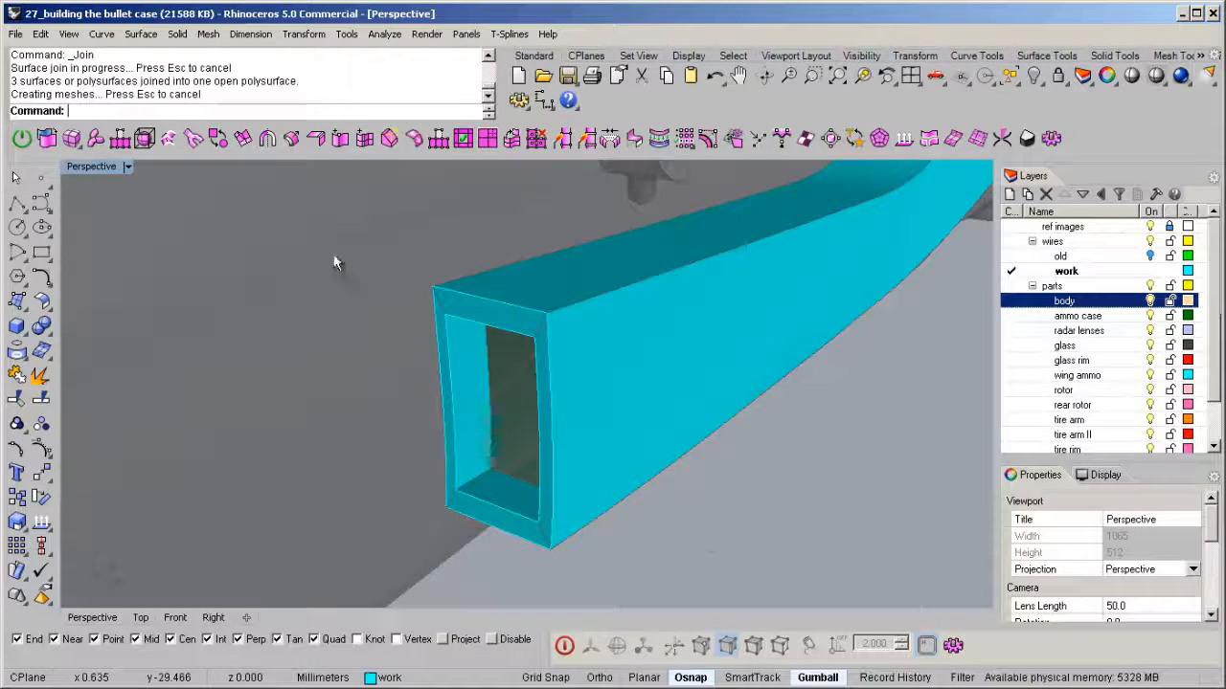
key(ctrl+a)
ctrl+click(671, 411)
key(Delete)
right_drag(574, 350, 589, 359)
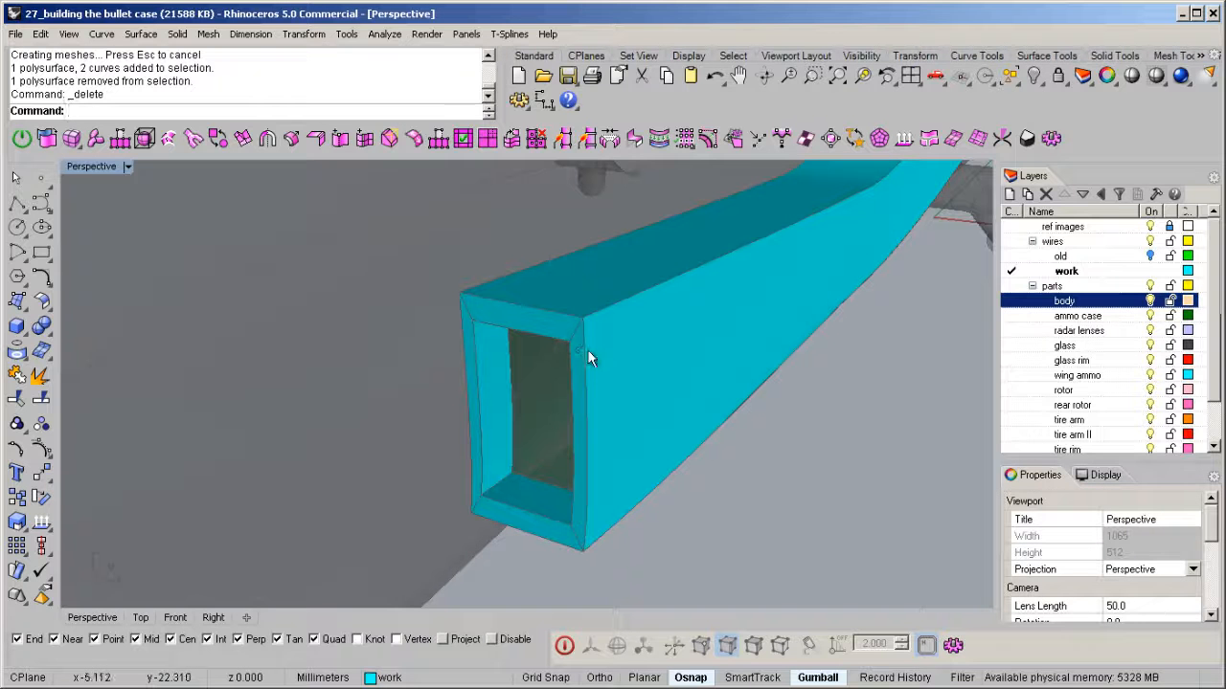
- Try to chamfer all edges of the case's front end with a distance of 0.05 and undo it
text(hamferEdge)
key(Return)
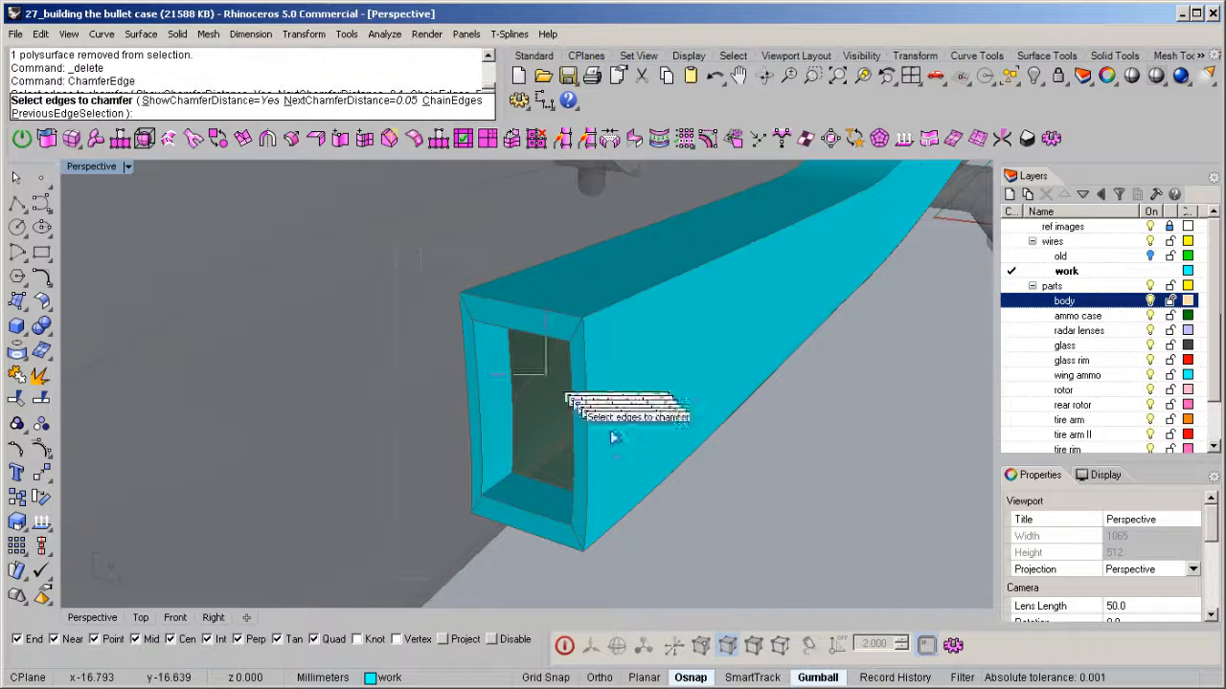
drag(443, 287, 737, 580)
key(Return)
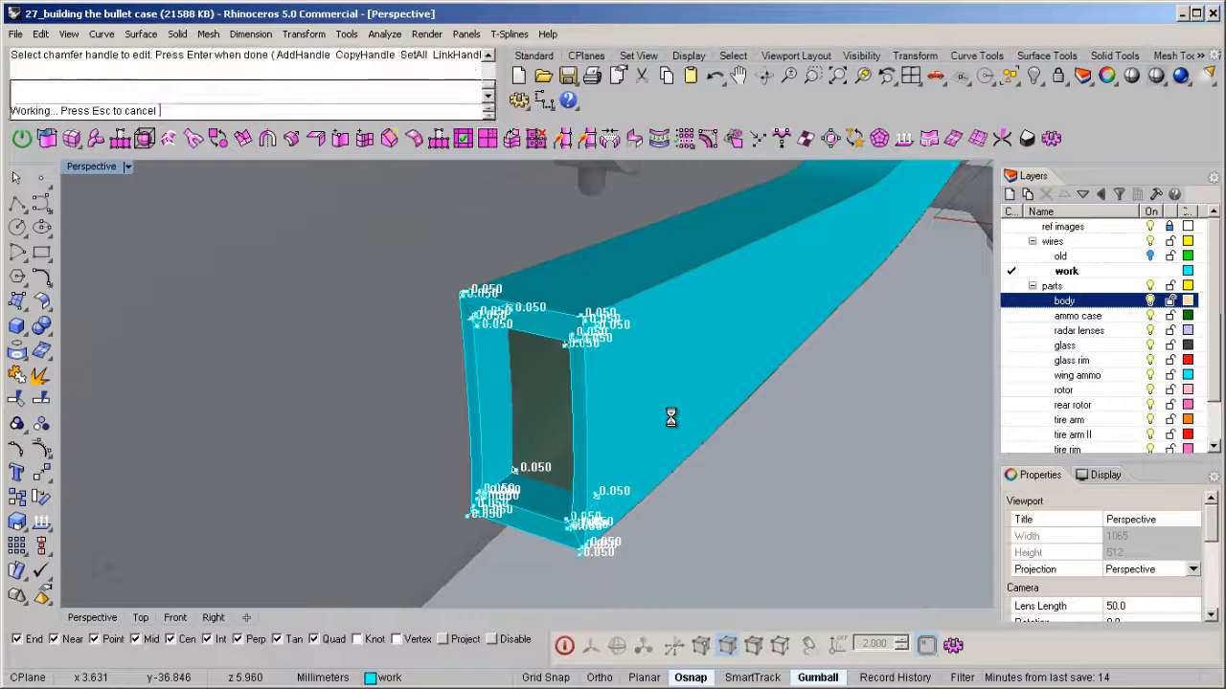
scroll(597, 326, up, 3)
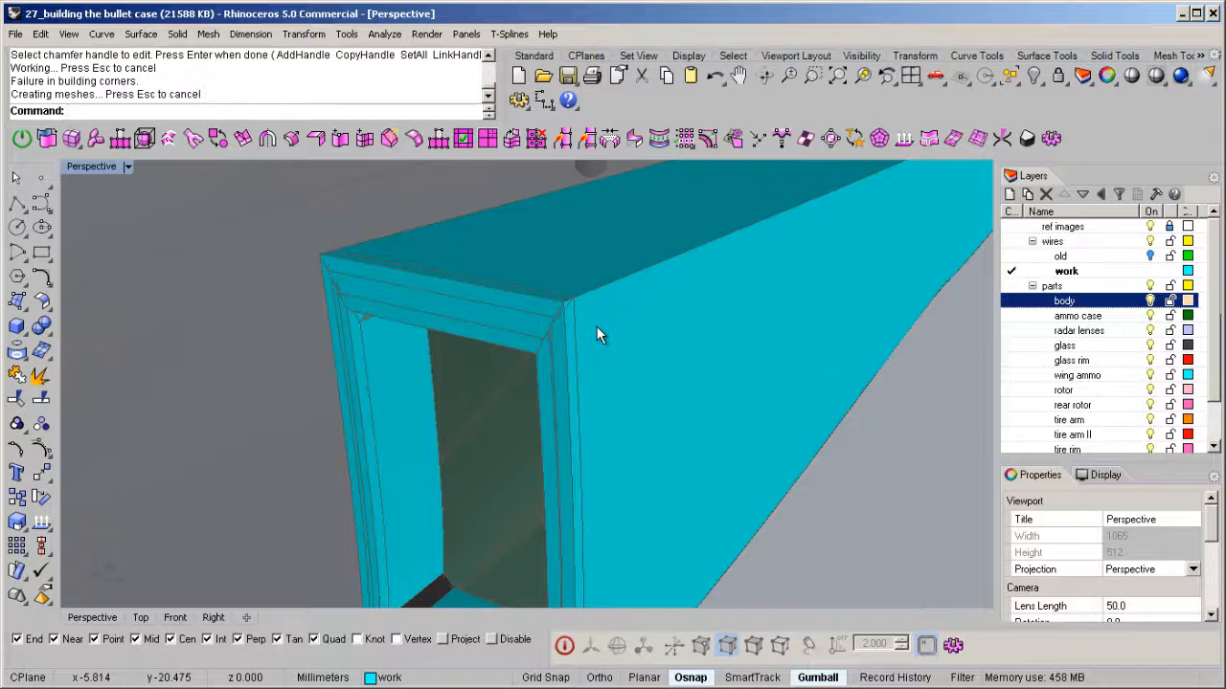
key(ctrl+z)
scroll(581, 293, down, 4)
- Try to chamfer all front end edges again with a distance of 0.03 and undo the result
key(Return)
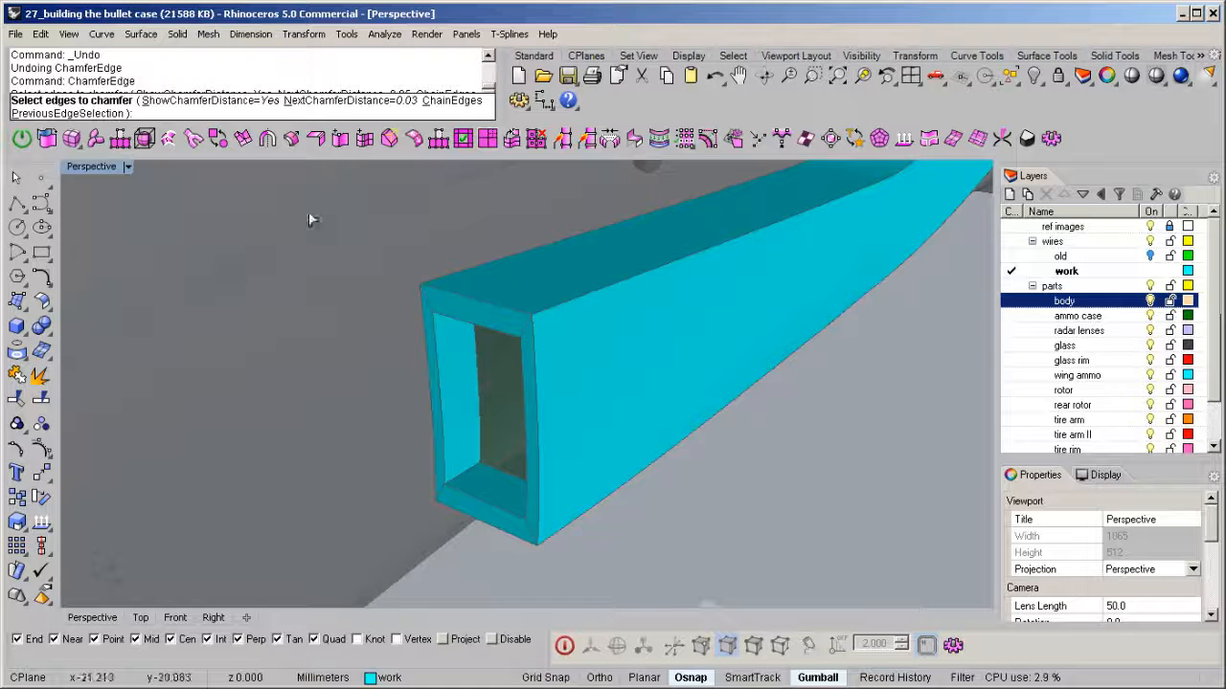
drag(756, 647, 724, 617)
key(Return)
key(Return)
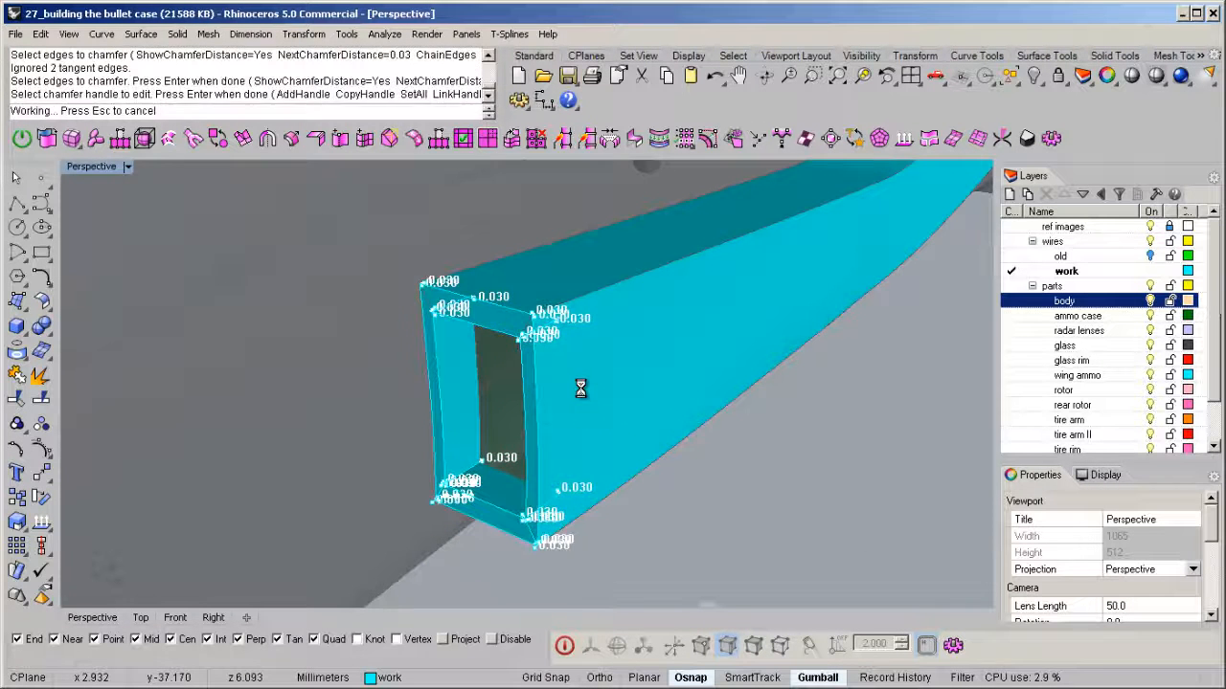
right_drag(580, 387, 632, 359)
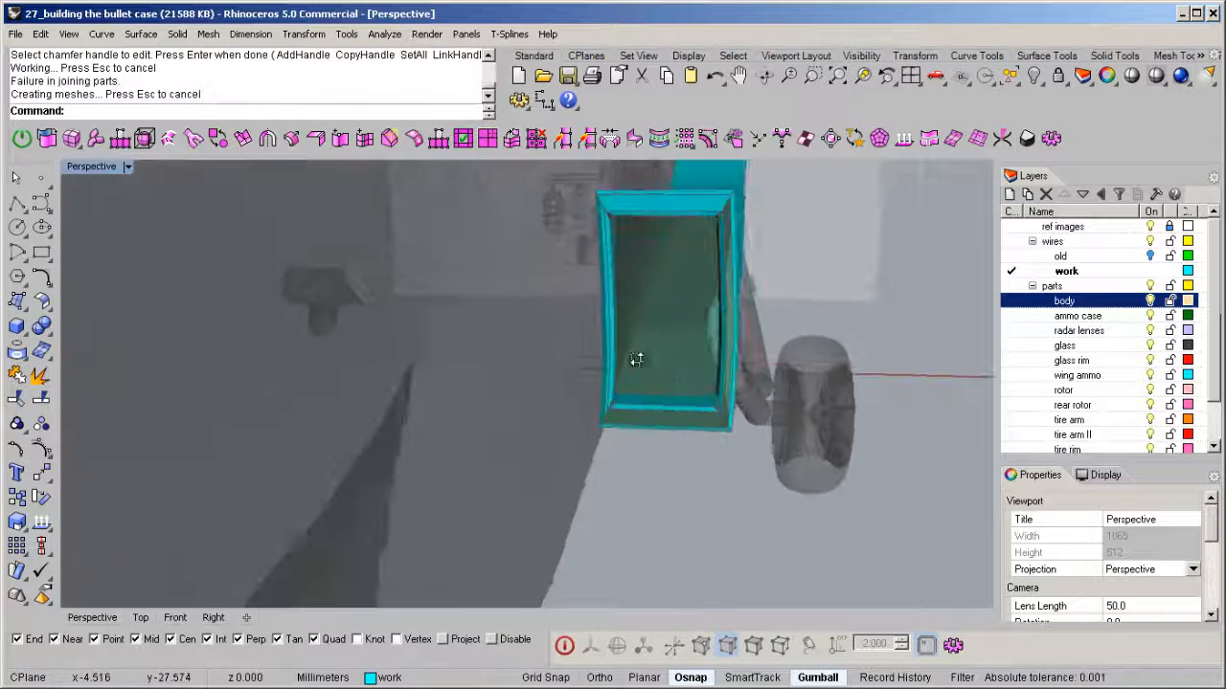
scroll(715, 409, up, 4)
right_drag(714, 408, 714, 464)
key(ctrl+z)
- Chamfer the four outer edges of the ammo case's front rim with a distance of 0.03
right_drag(568, 412, 551, 442)
right_click(553, 399)
click(515, 371)
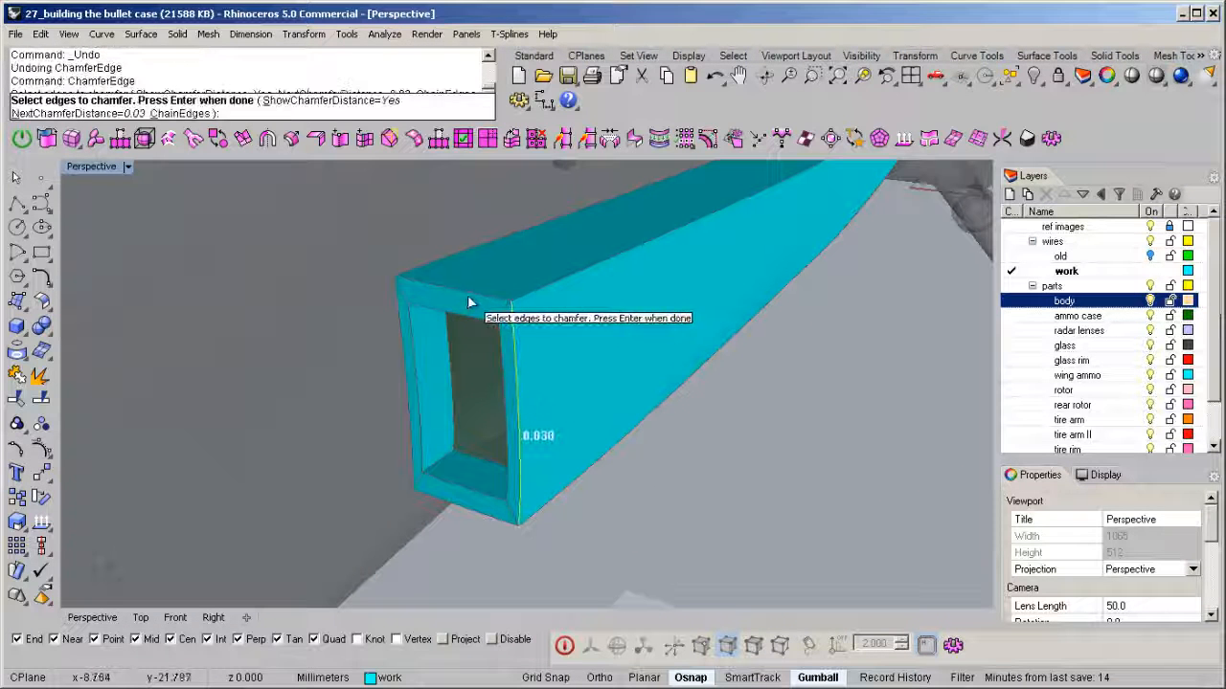
click(469, 294)
click(412, 364)
click(465, 507)
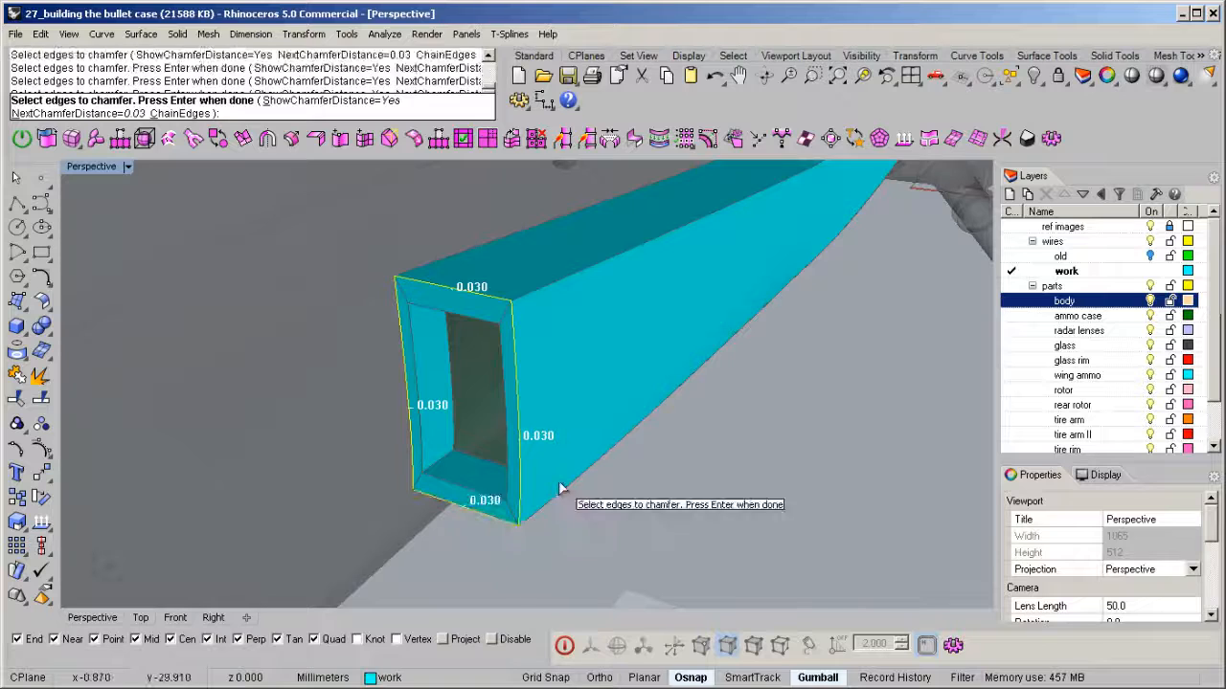
right_click(553, 484)
right_click(558, 481)
right_drag(559, 480, 582, 380)
scroll(543, 402, down, 5)
scroll(423, 409, up, 6)
scroll(508, 440, up, 4)
right_drag(385, 431, 424, 456)
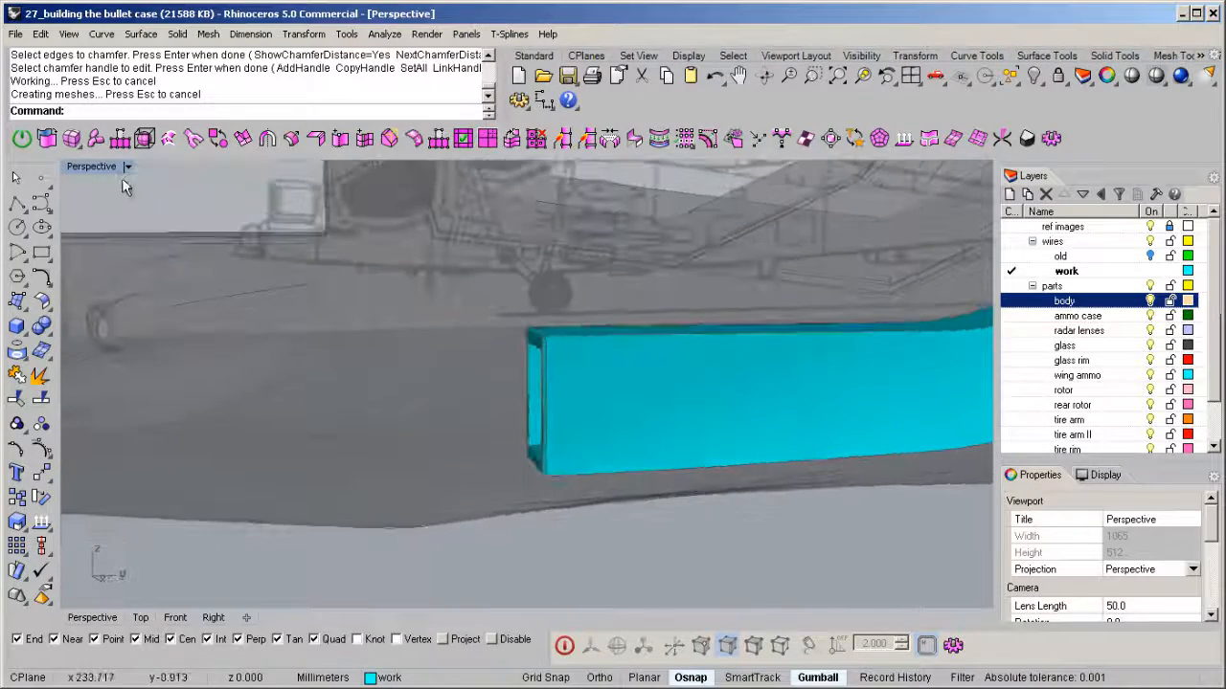
- Show all four viewports, unlock the locked objects and set the Right view to Shaded
double_click(103, 169)
key(ctrl+alt+l)
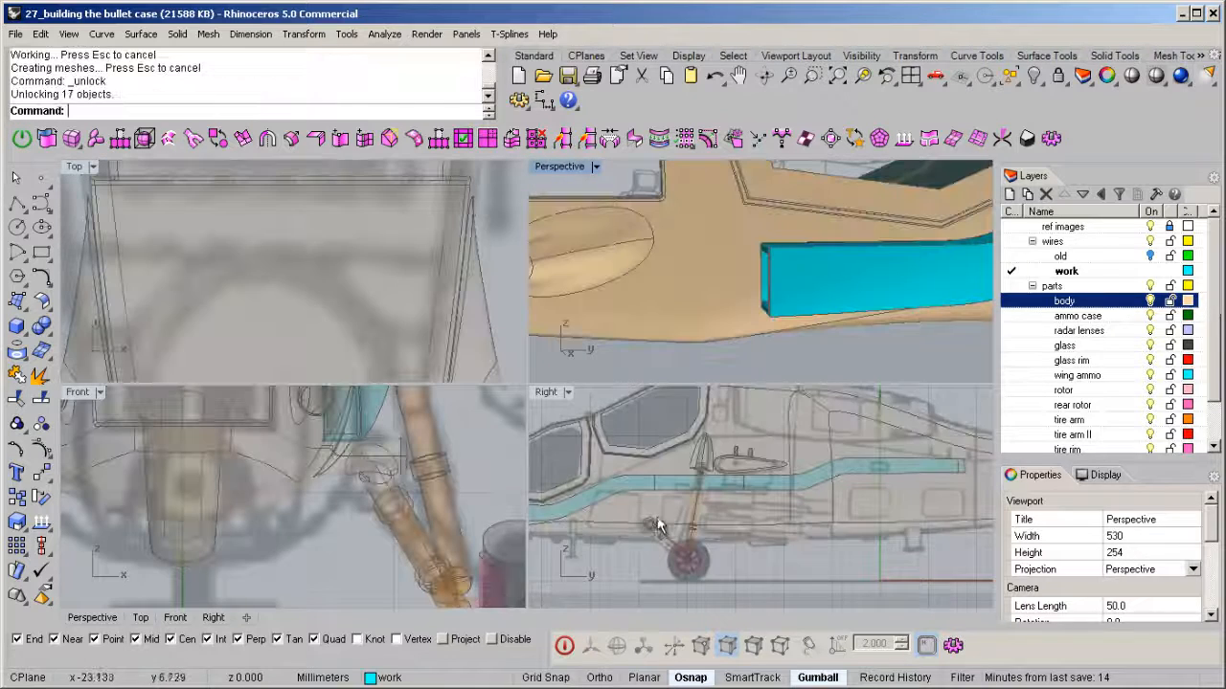
scroll(676, 490, down, 4)
scroll(676, 490, up, 5)
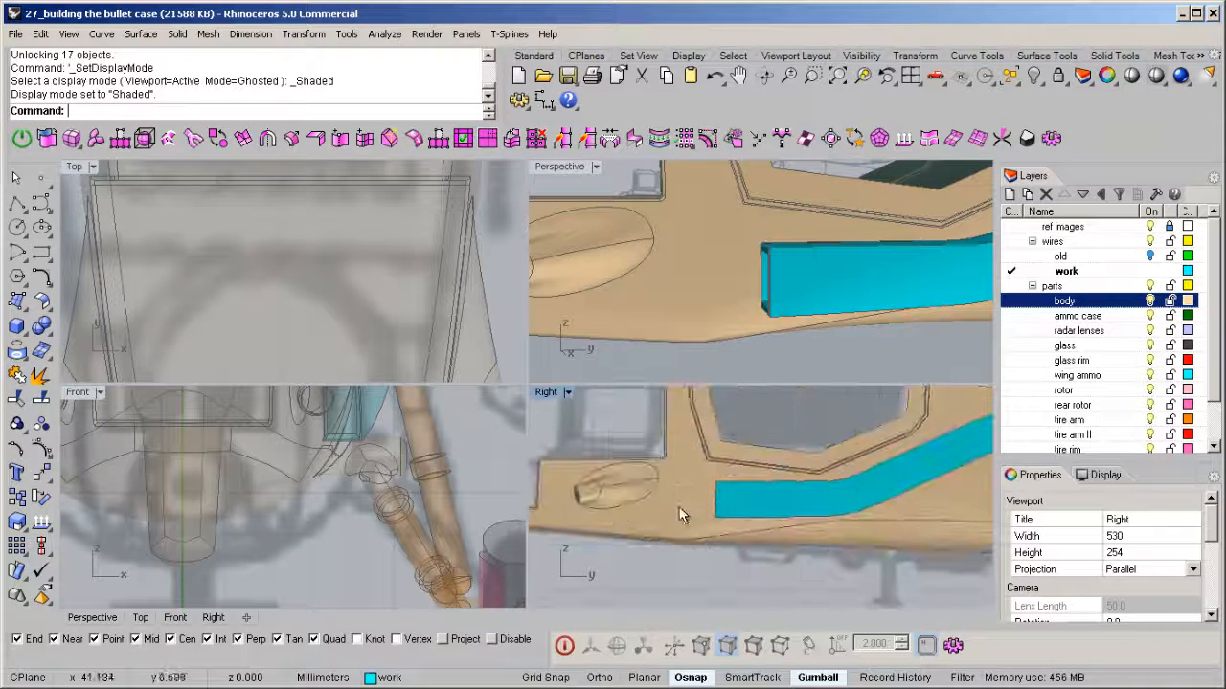
- Draw an upright rounded rectangle about 1 mm wide and 1.8 mm high ahead of the ammo case in the Right view
middle_click(680, 480)
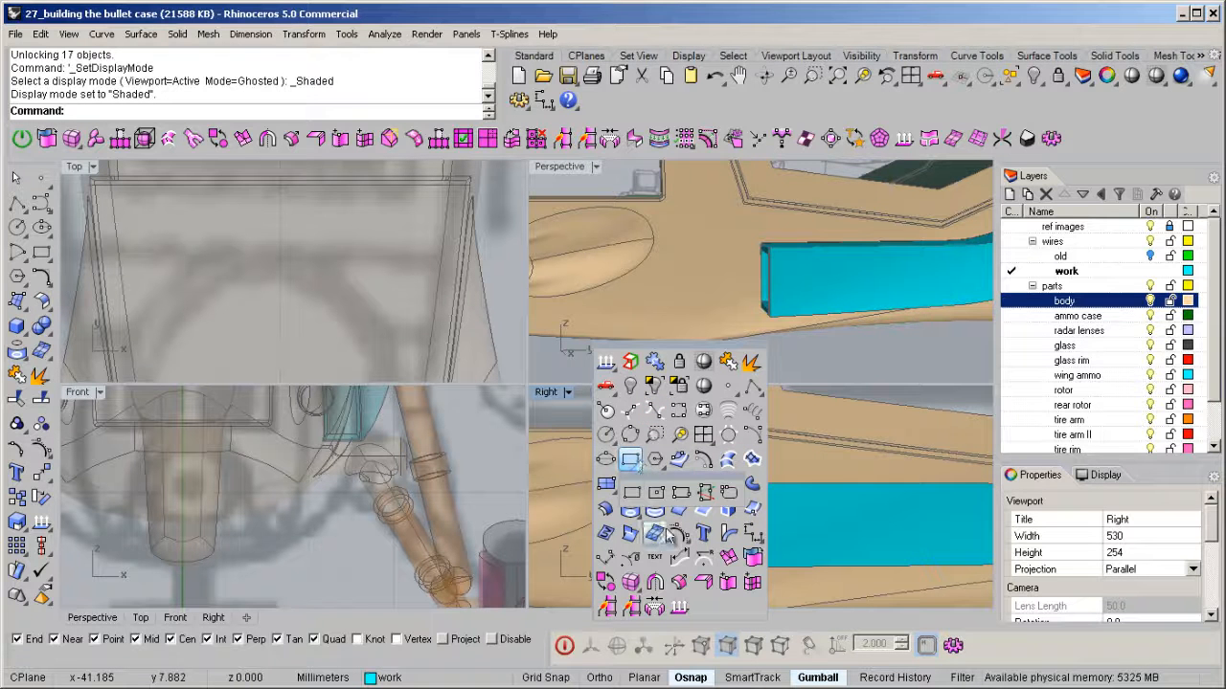
click(702, 493)
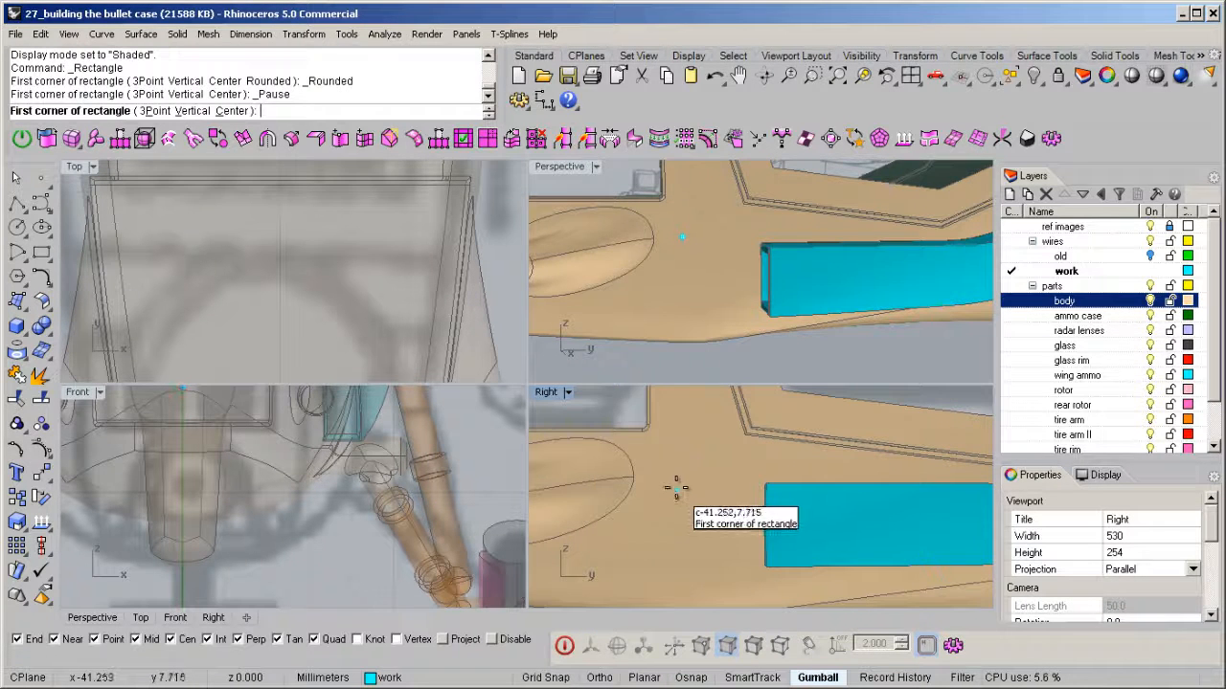
click(674, 487)
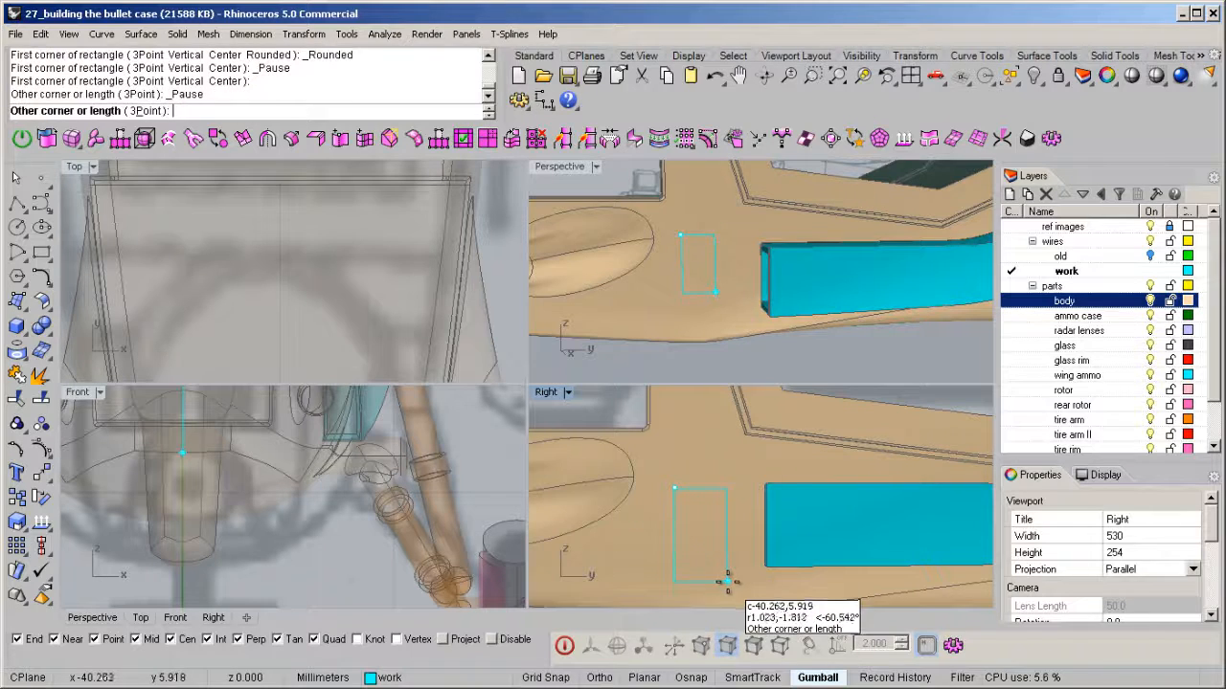
click(725, 589)
key(Escape)
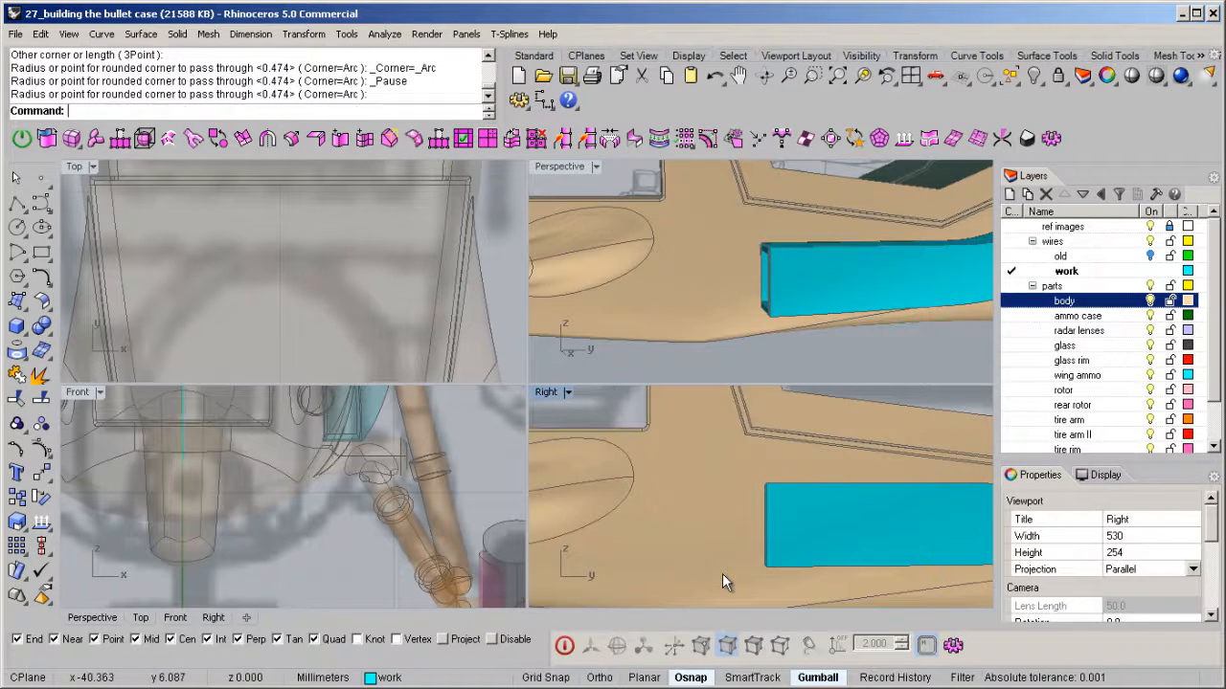
- Move the rounded rectangle slightly upward and toward the ammo case so it sits level with the case's front end
scroll(672, 563, down, 3)
click(693, 488)
scroll(690, 483, up, 2)
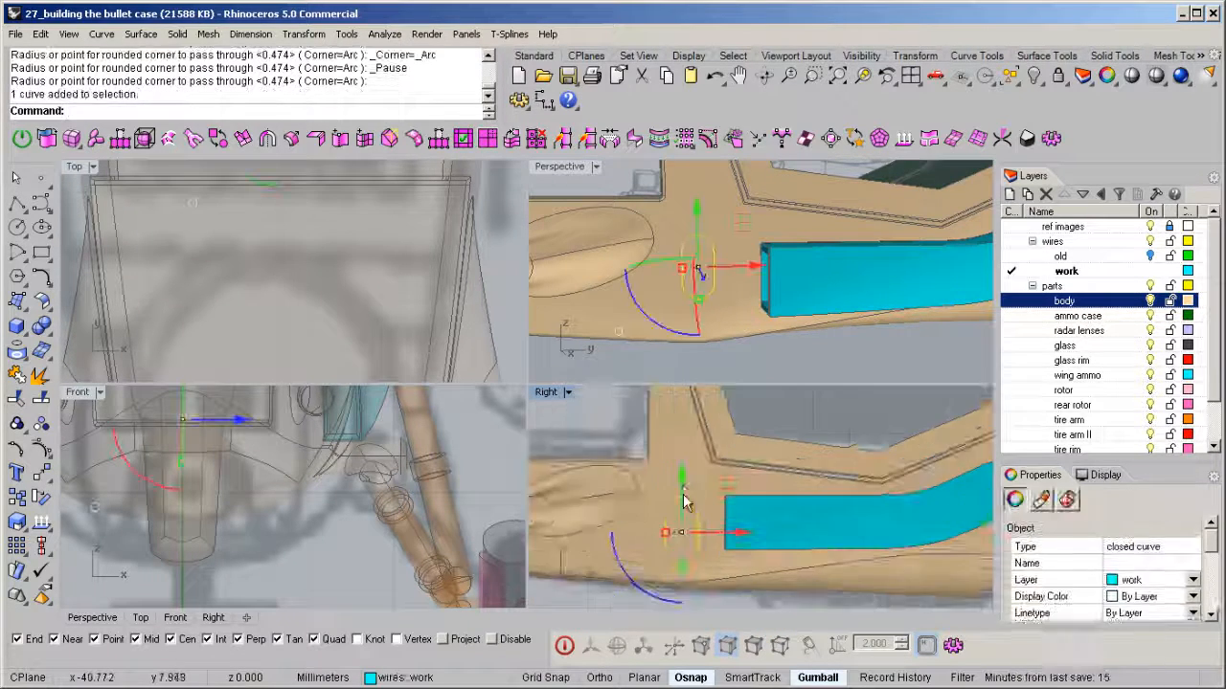
drag(679, 479, 684, 475)
drag(740, 520, 745, 519)
- Extrude the rounded rectangle into a solid about 5 mm long and move it outward through the fuselage side
right_drag(659, 300, 852, 307)
key(e)
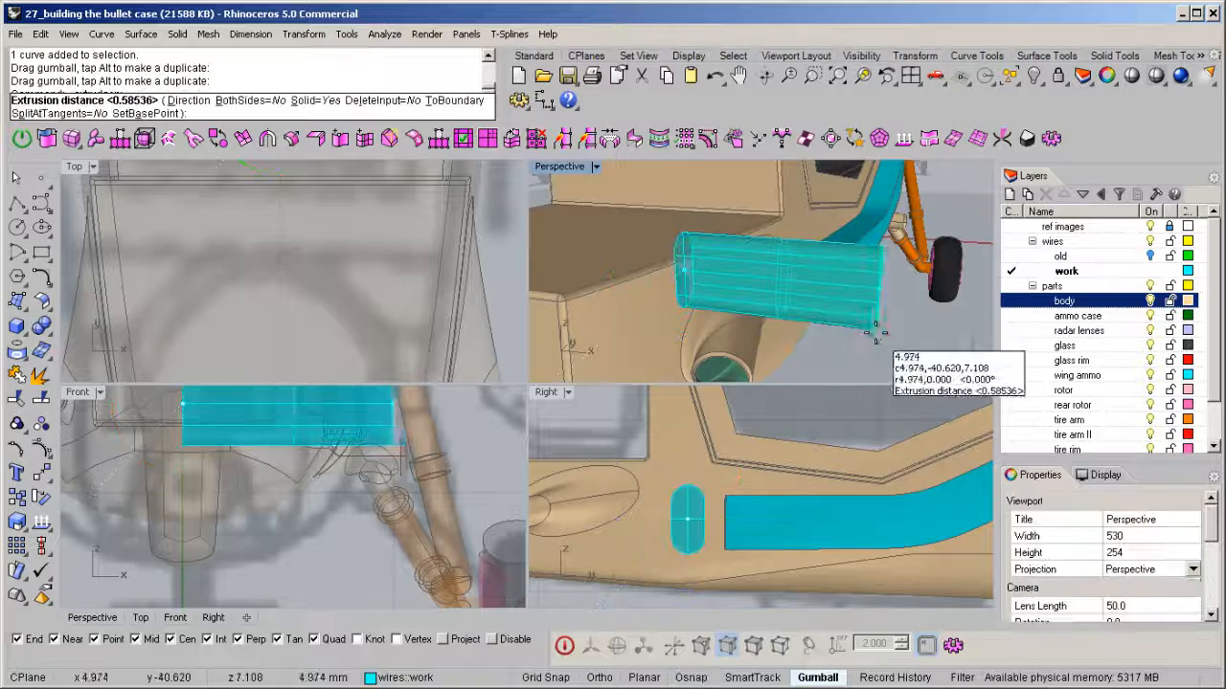
click(900, 328)
right_drag(900, 328, 855, 322)
click(855, 322)
drag(847, 280, 930, 302)
- Subtract the rounded solid from the fuselage body with a Boolean difference, keeping the cutting solid
right_drag(862, 317, 683, 333)
click(678, 326)
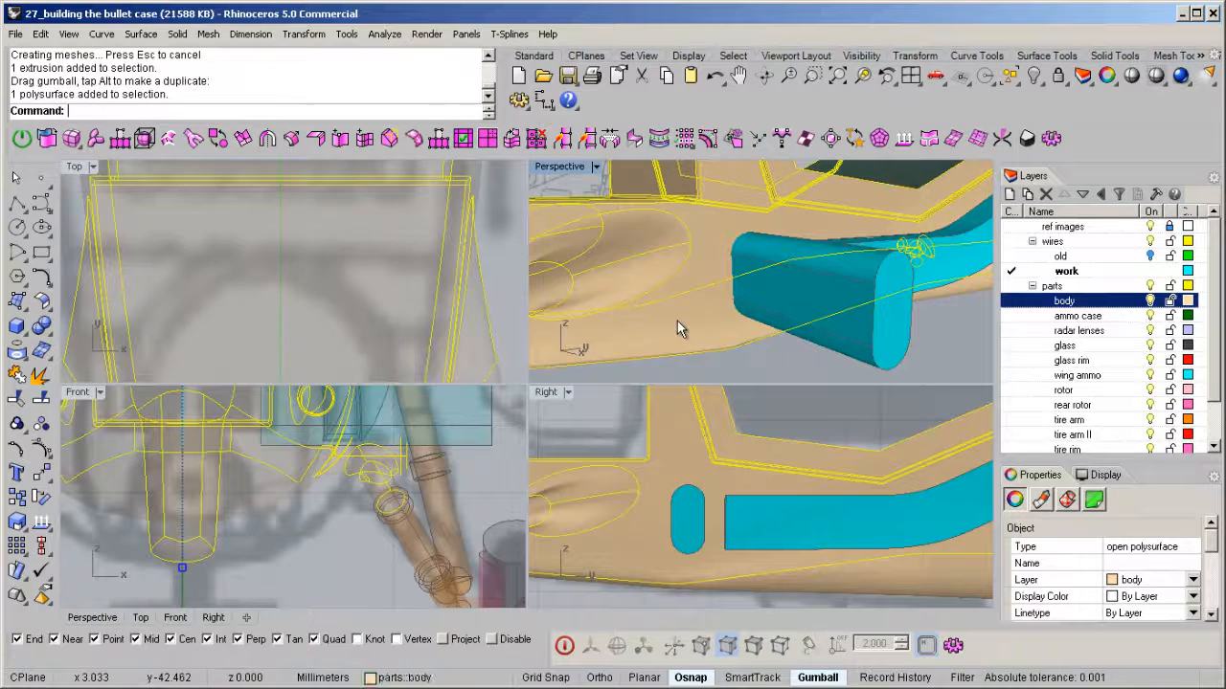
key(ctrl+d)
right_drag(780, 280, 792, 294)
click(791, 294)
key(Return)
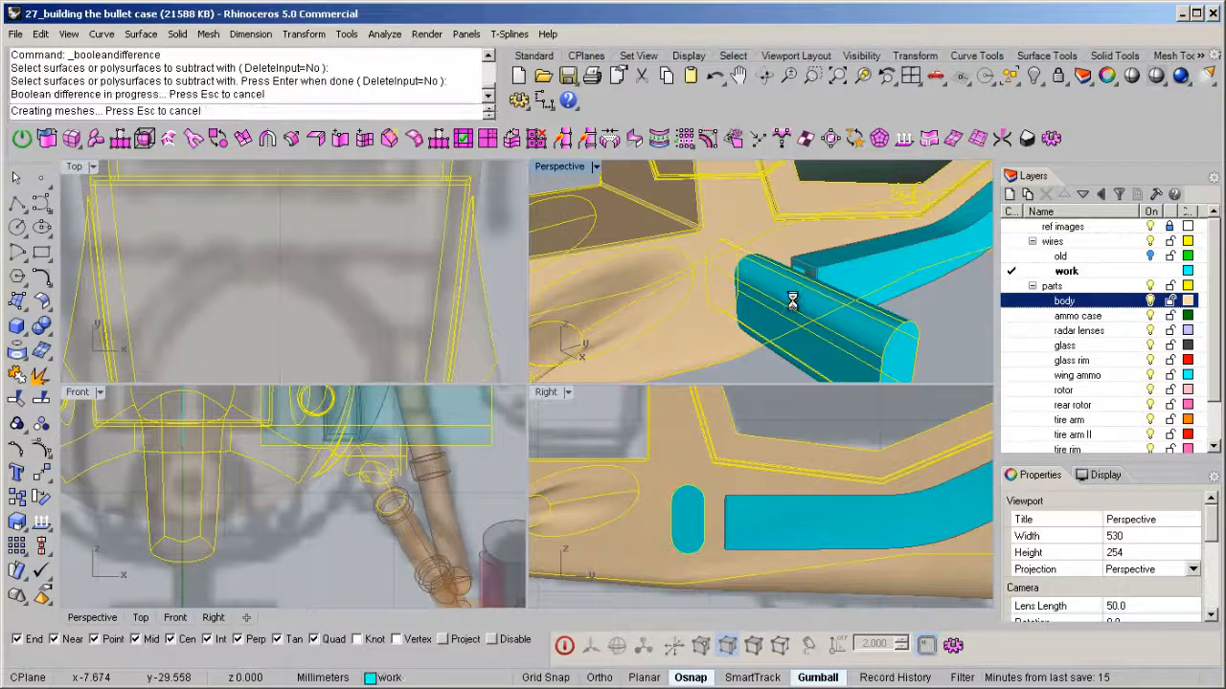
- Delete the cutting solid and maximize the Perspective view around the new slot
click(829, 343)
key(Delete)
right_drag(829, 343, 780, 285)
double_click(550, 169)
right_drag(565, 248, 577, 324)
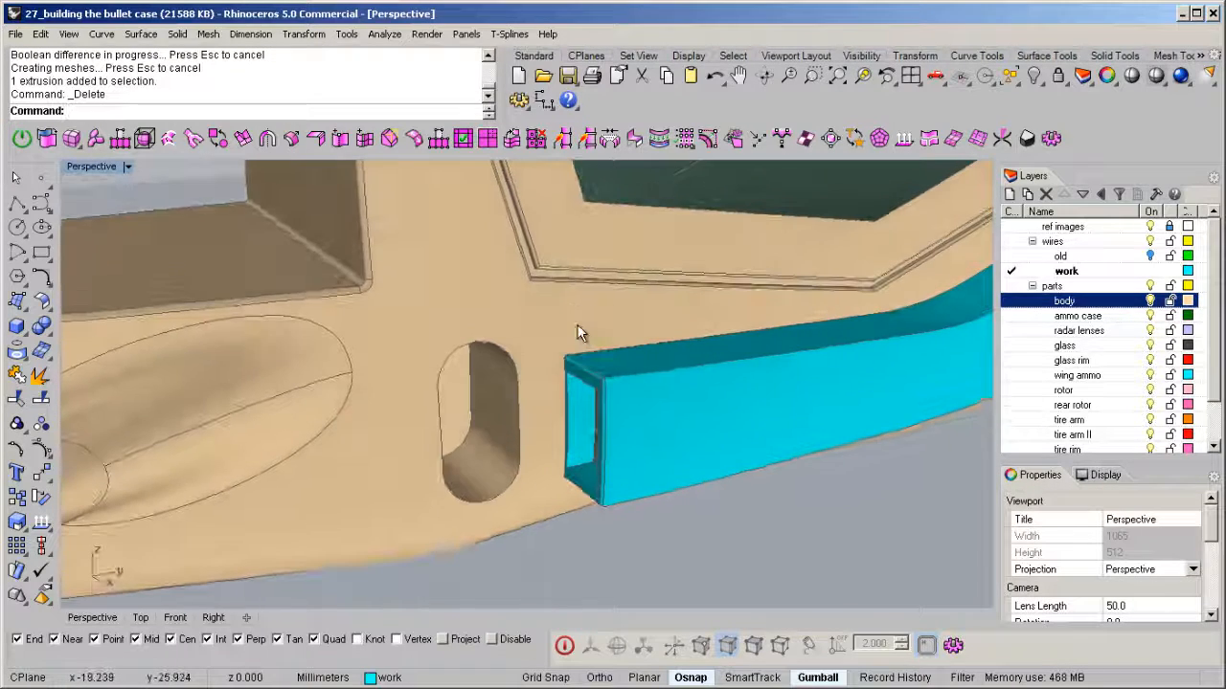
- Chamfer the rim edges of the rounded slot in the fuselage side by 0.1 mm
text(ChamferEdge)
key(Return)
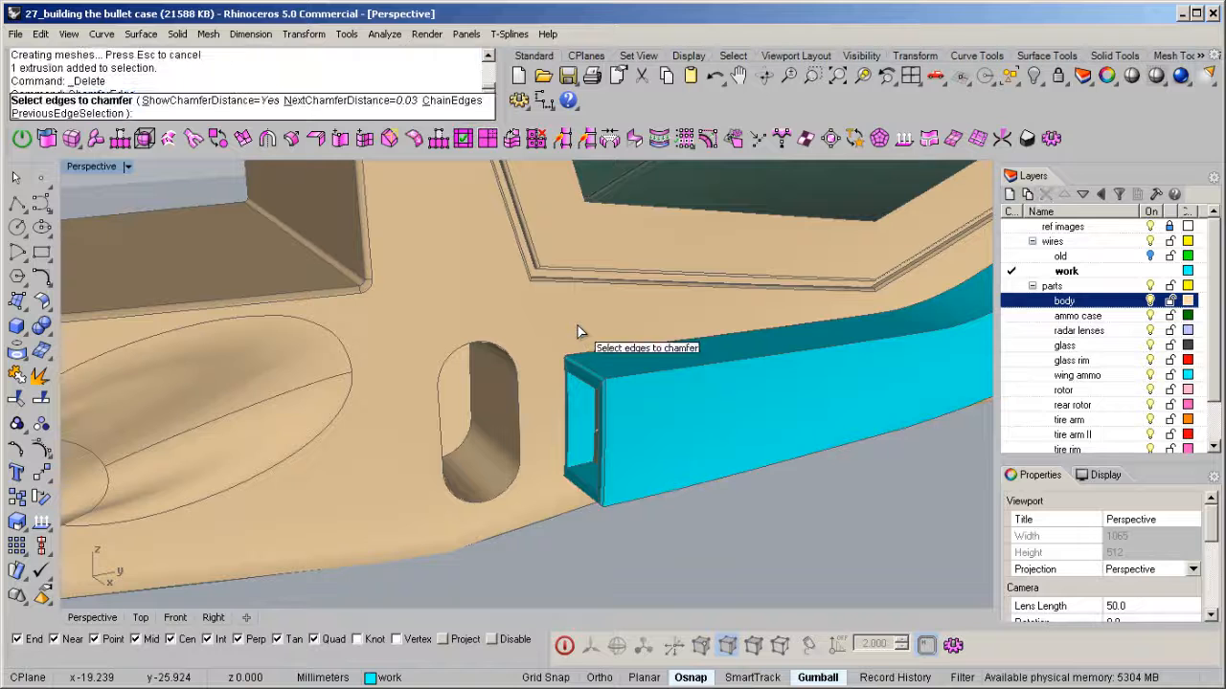
text(0.1)
key(Return)
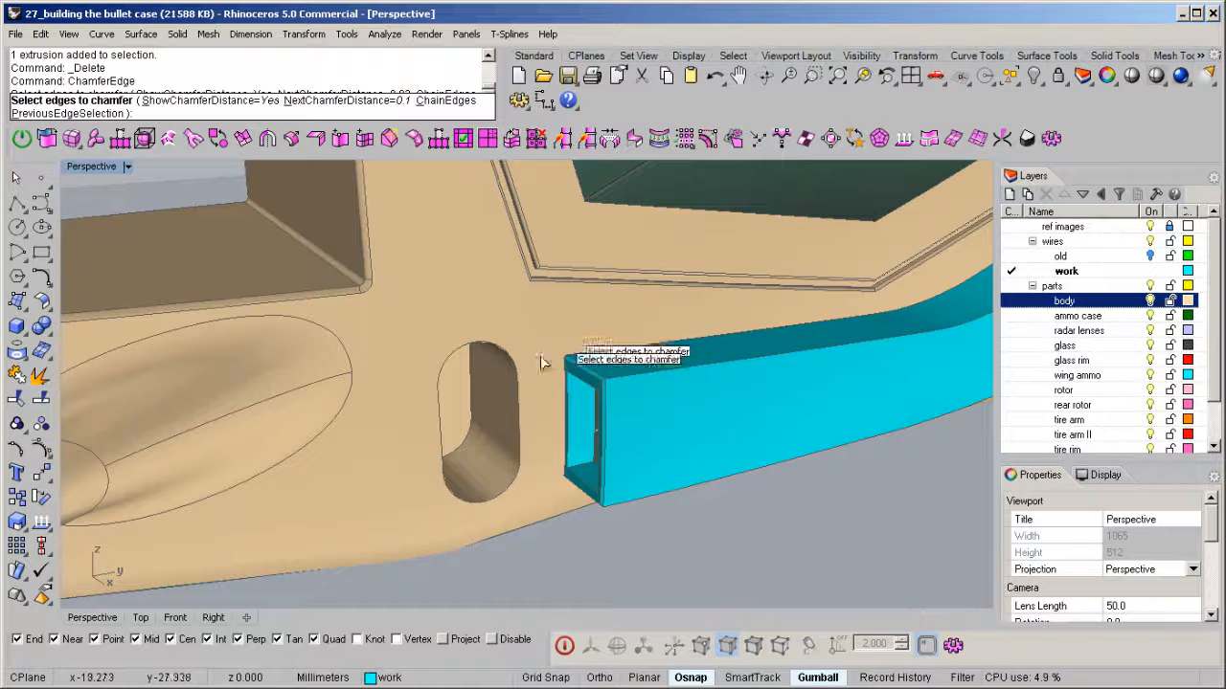
click(515, 398)
click(491, 347)
click(439, 436)
click(456, 493)
click(490, 498)
key(Return)
key(Return)
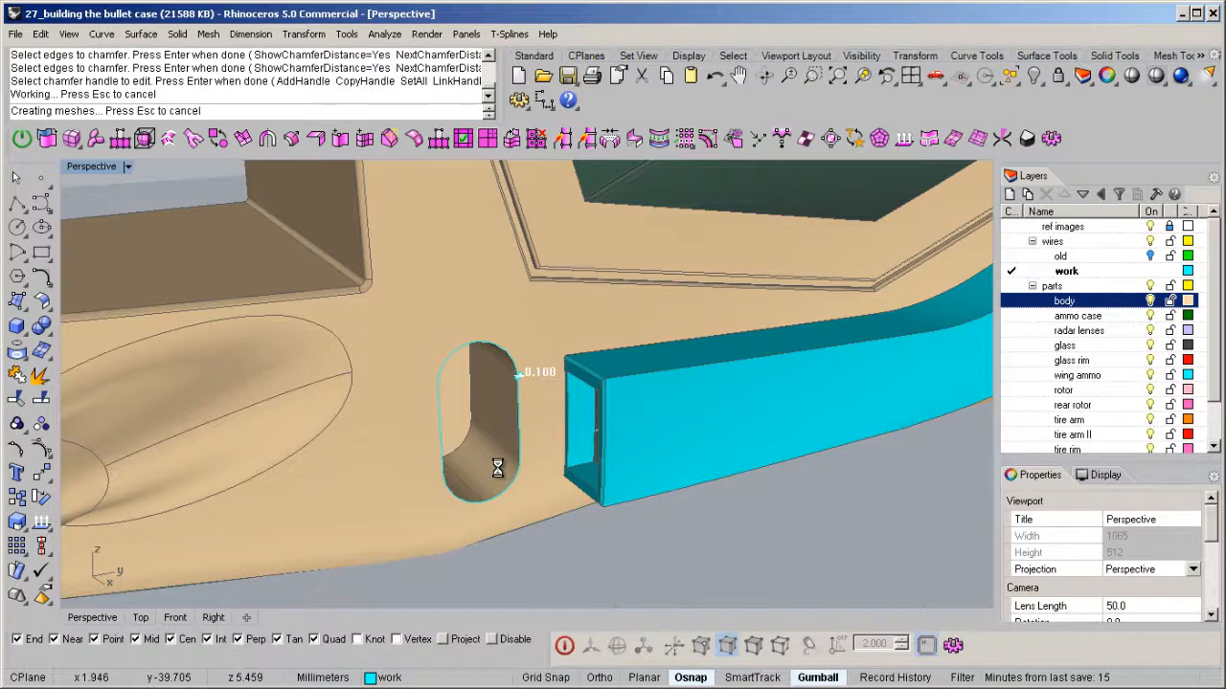
- In the Right view, create a smooth T-spline plane about 1 mm square with 2 by 2 faces over the ammo case's front end
right_drag(495, 467, 509, 412)
mouse_move(532, 366)
right_down()
mouse_move(582, 383)
mouse_move(550, 375)
right_up()
middle_click(549, 375)
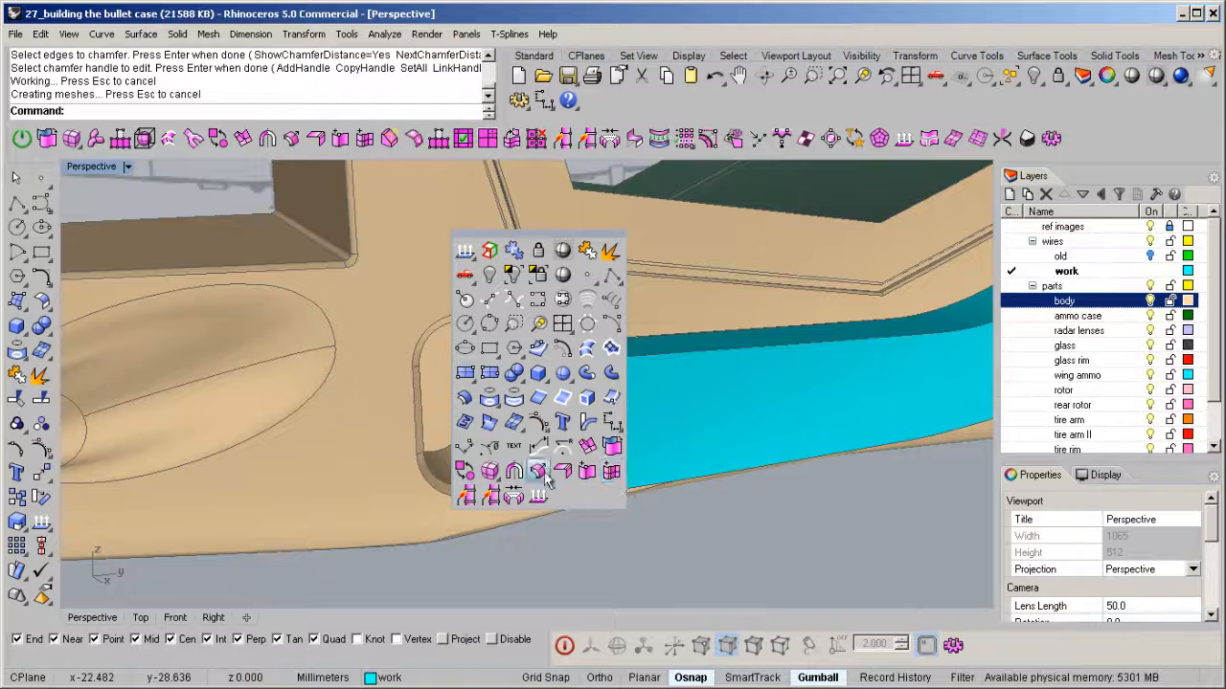
click(490, 471)
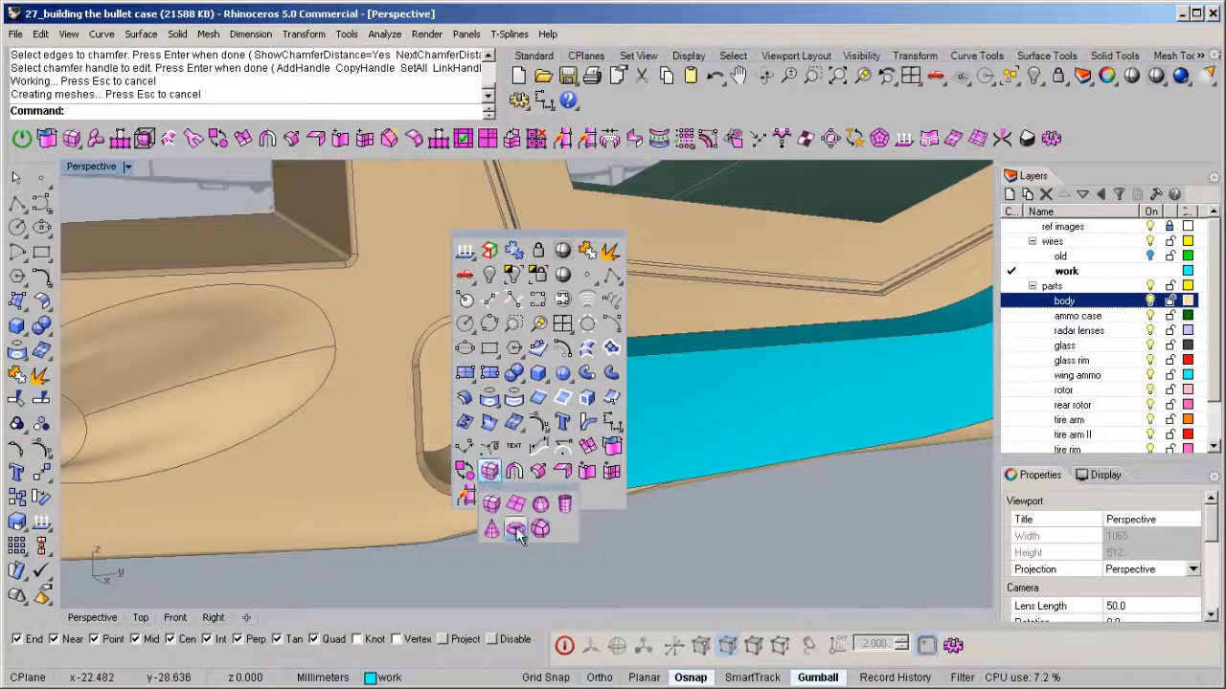
click(515, 506)
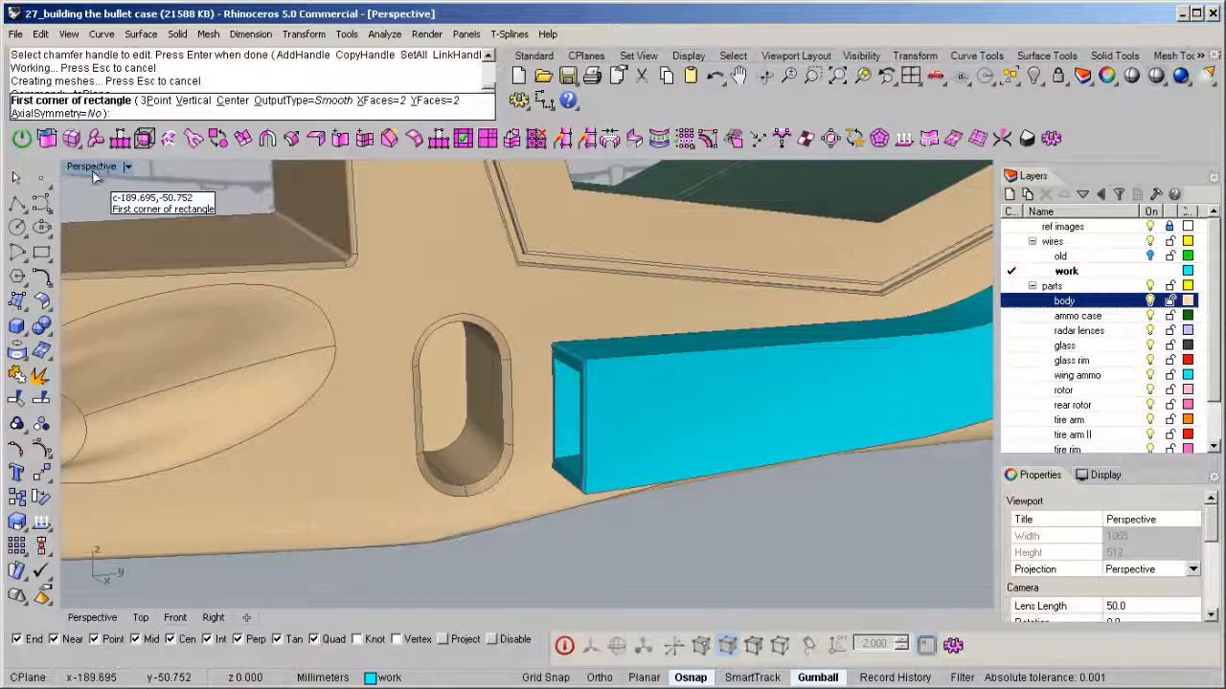
double_click(93, 169)
scroll(685, 463, up, 5)
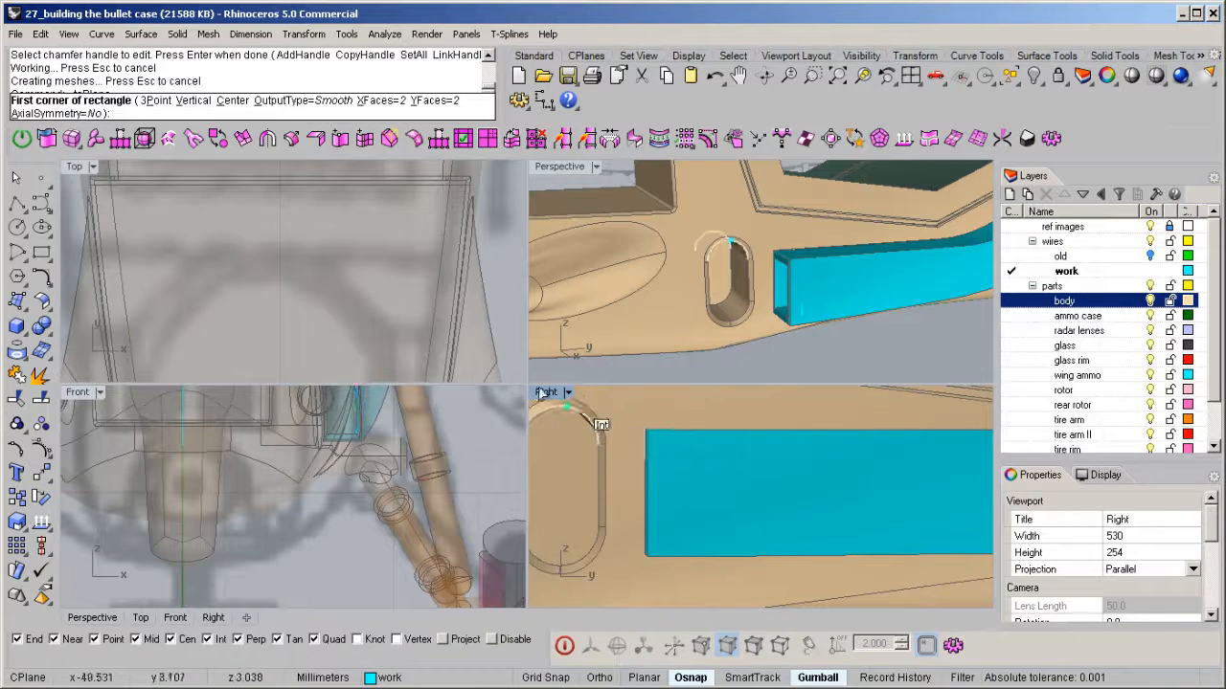
click(544, 392)
click(569, 494)
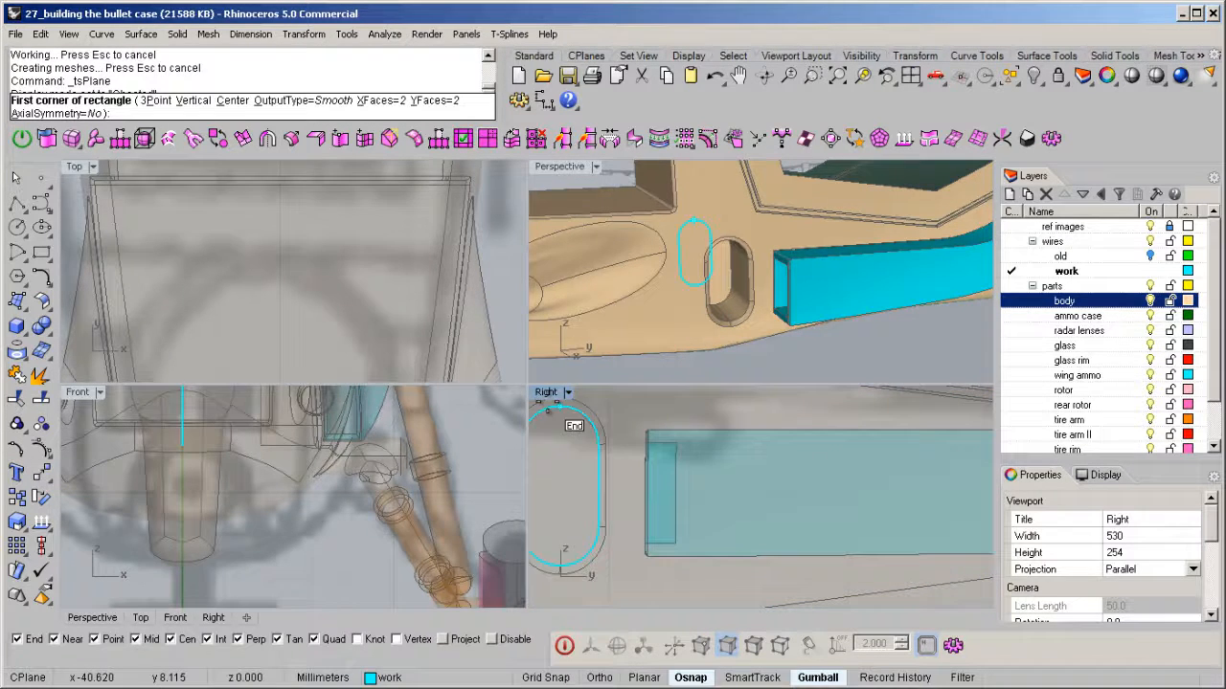
double_click(551, 400)
scroll(542, 378, down, 3)
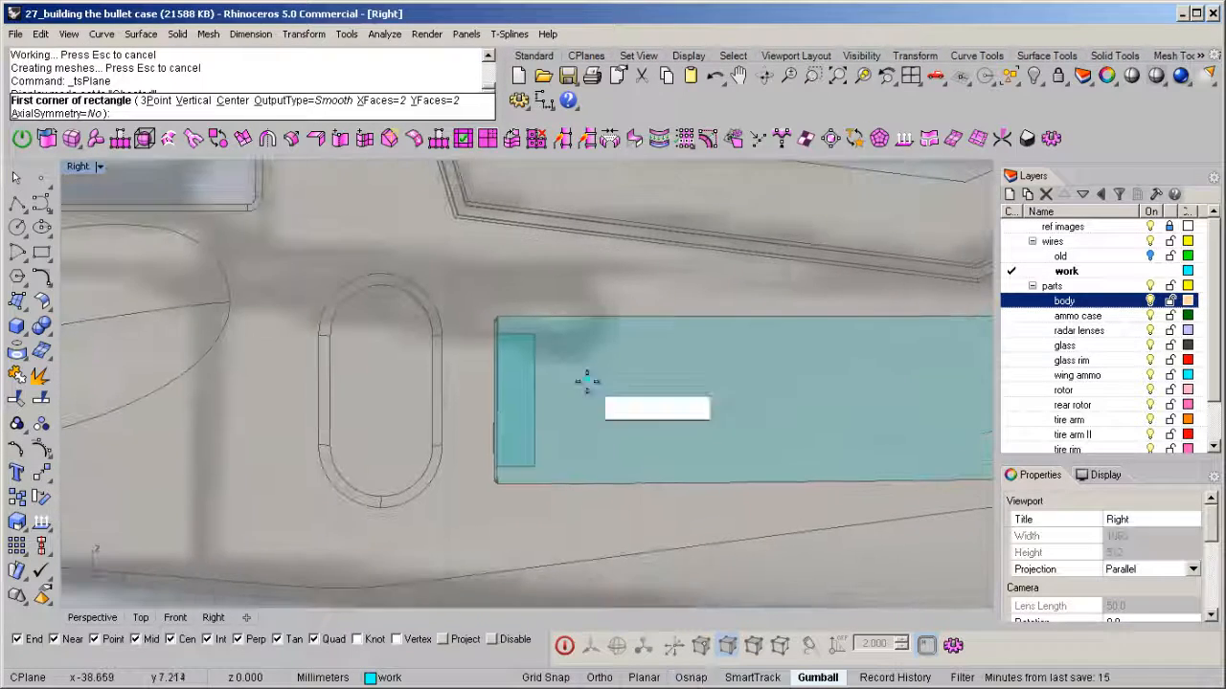
click(626, 344)
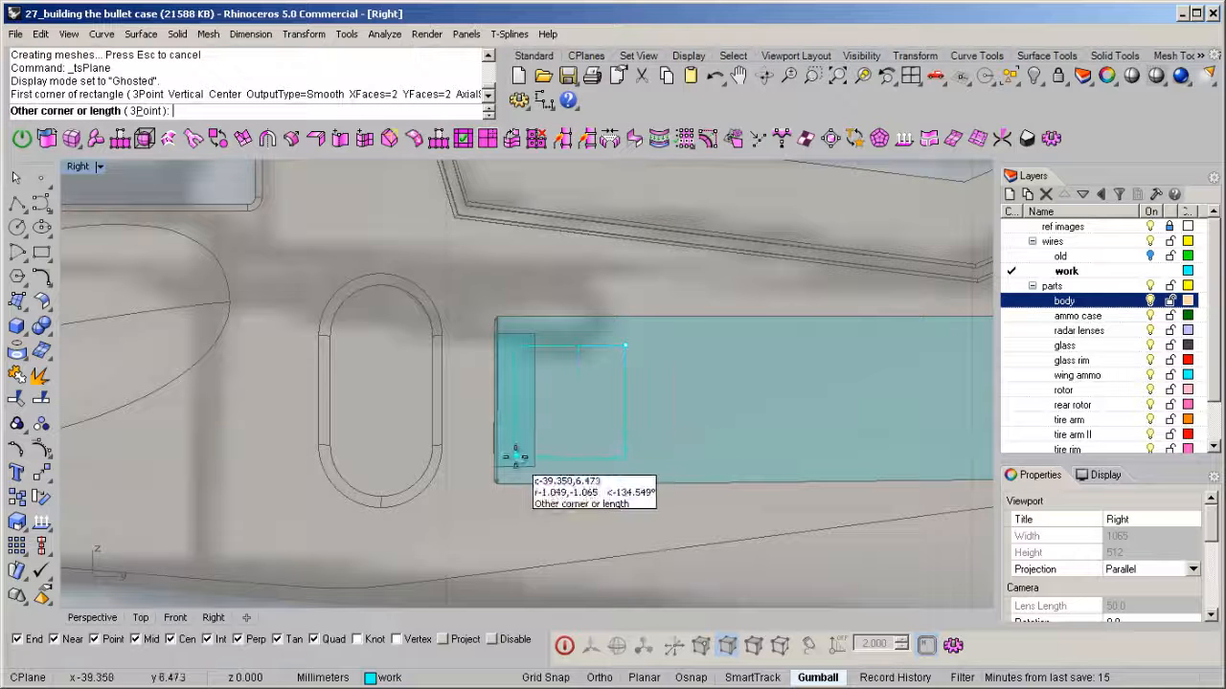
click(510, 455)
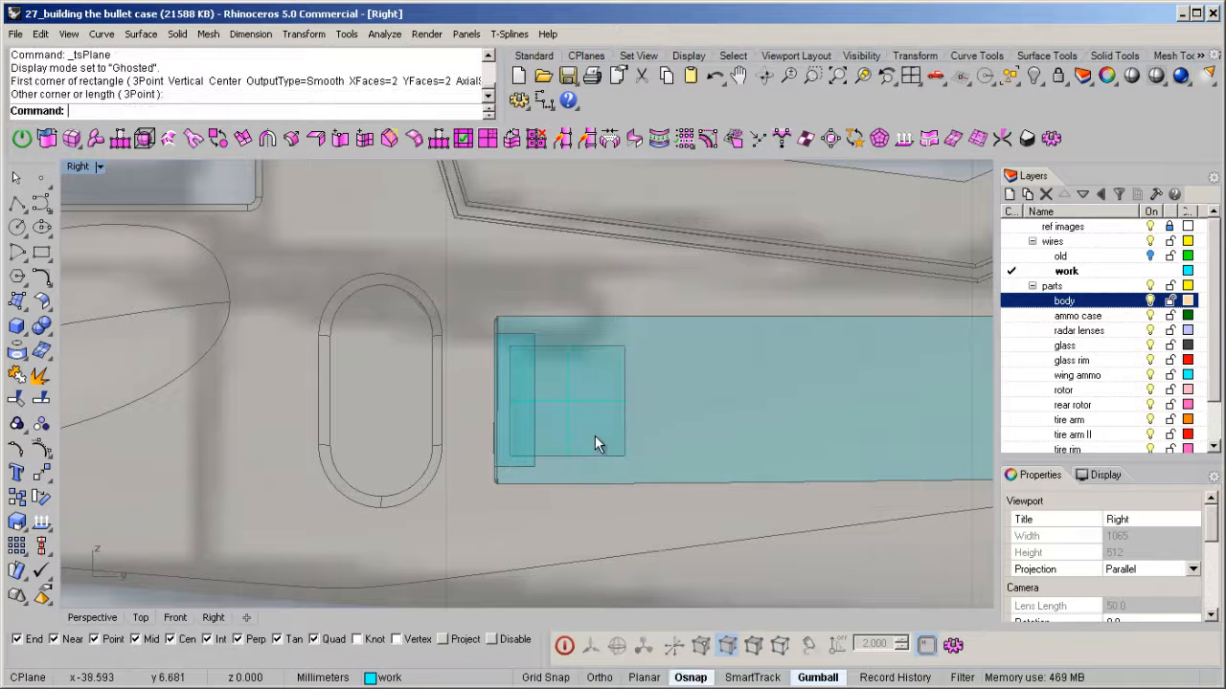
- Lock every object except the new T-spline plane by inverting the selection
click(592, 454)
key(Return)
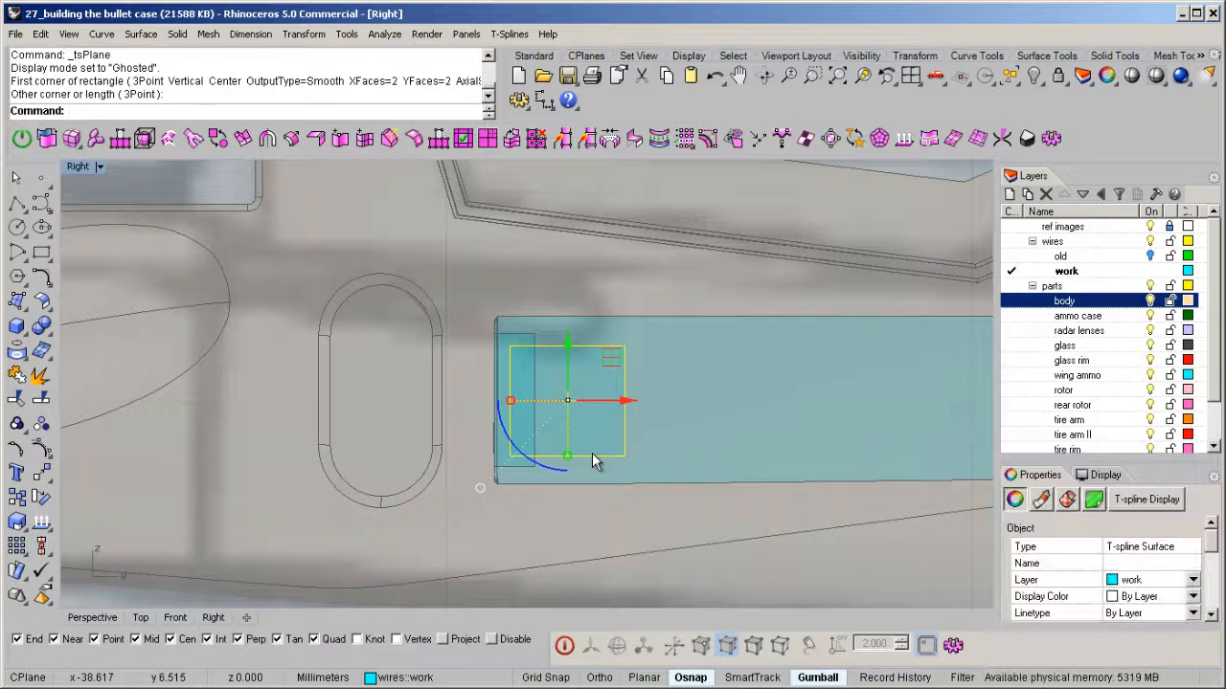
middle_click(592, 454)
click(579, 358)
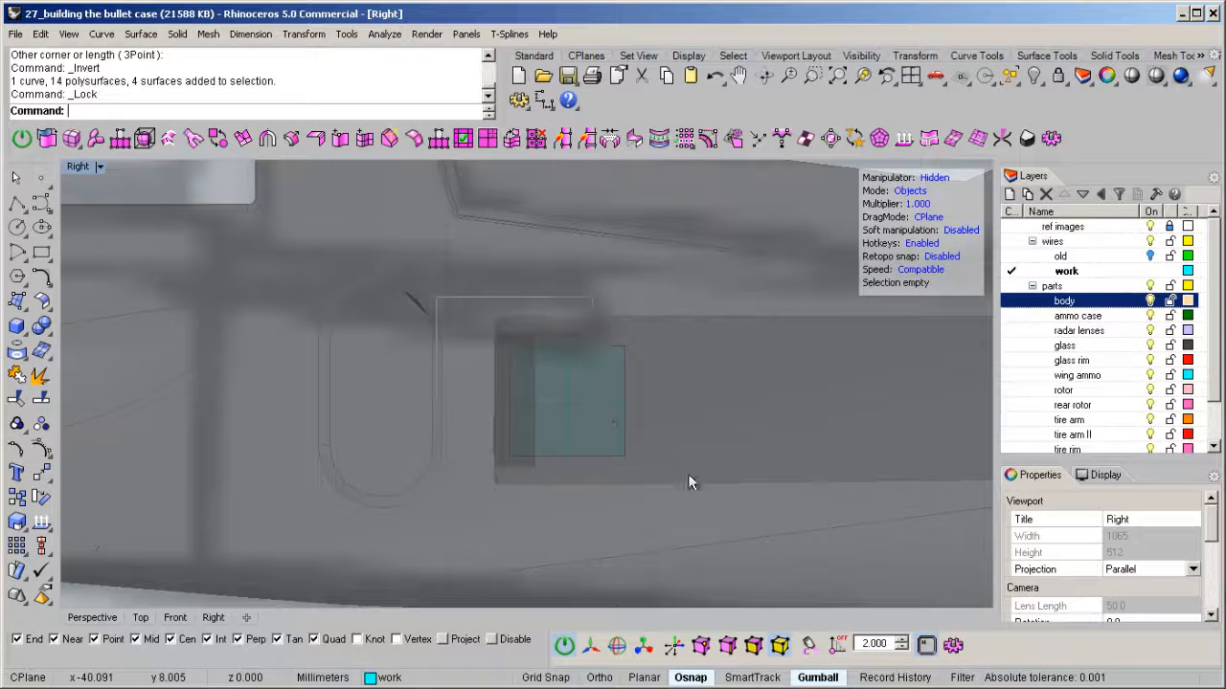
- Remove the creases from all vertices of the T-spline plane
key(a)
drag(414, 267, 778, 554)
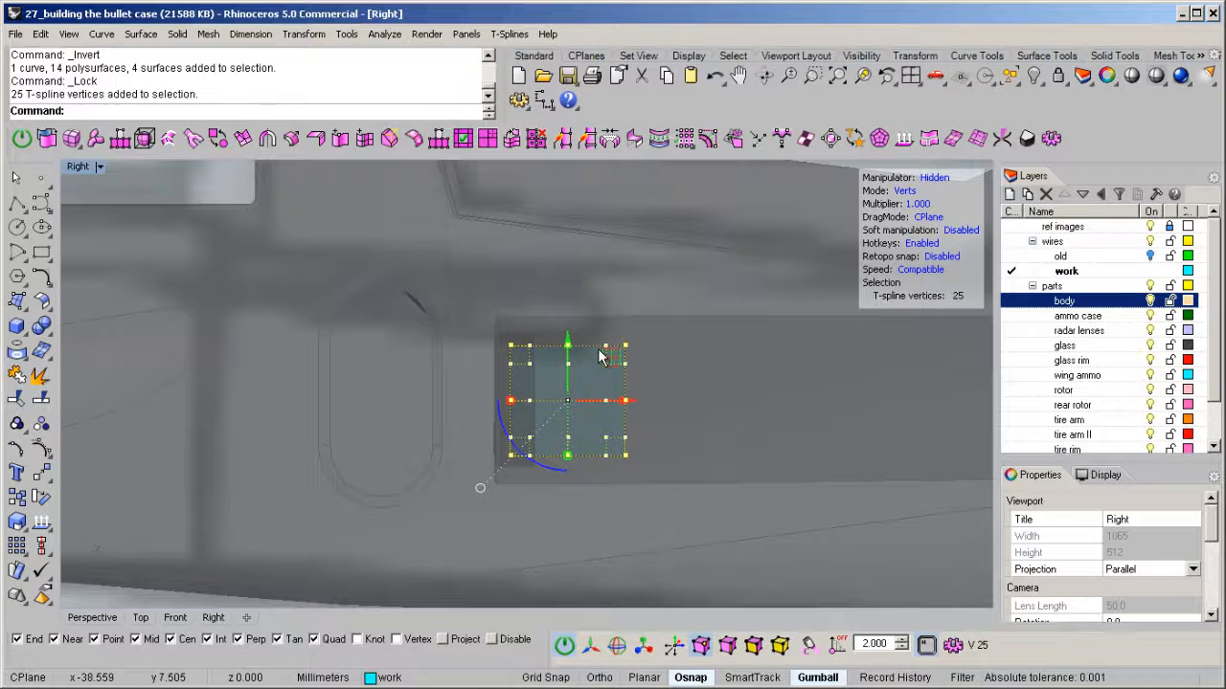
middle_click(581, 400)
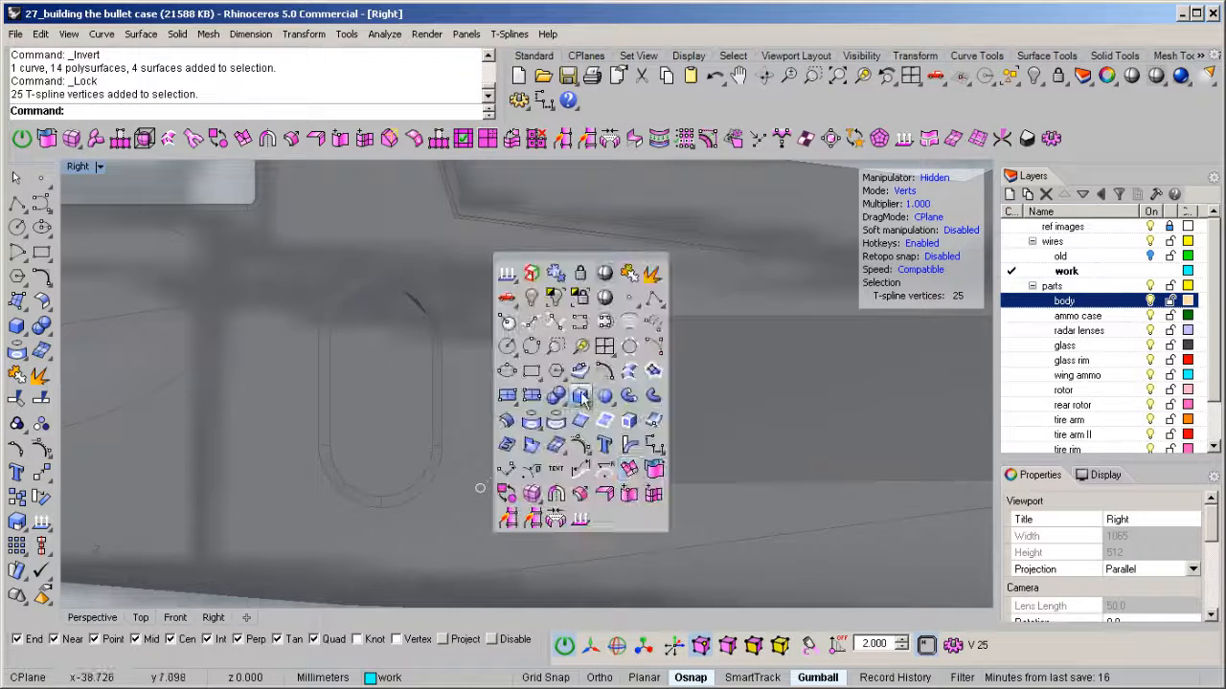
click(606, 494)
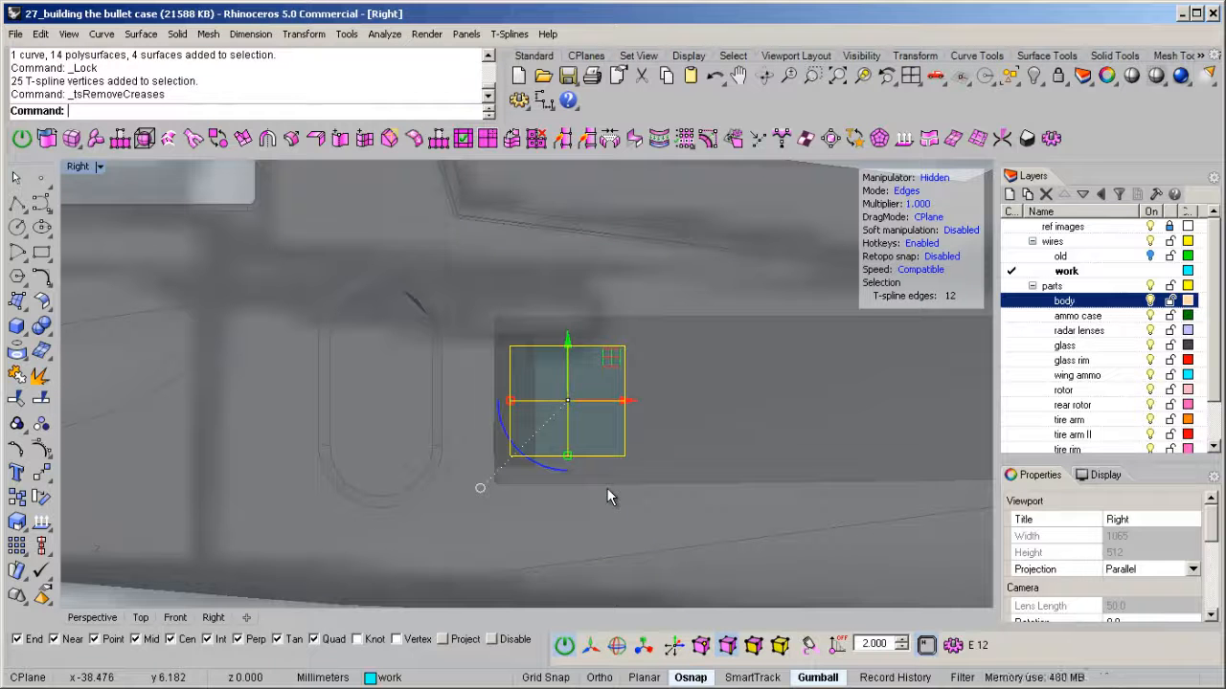
- Extrude the plane's two front edges forward in the Right view until they overlap the rounded slot
click(511, 383)
shift+click(509, 423)
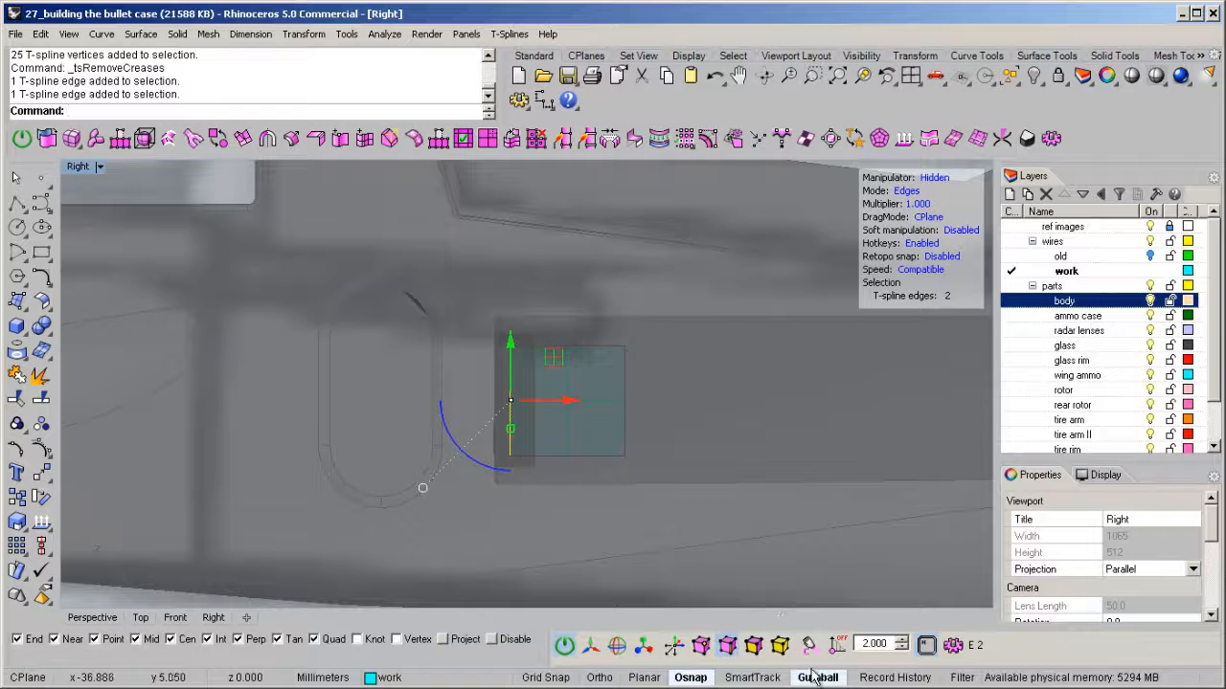
middle_click(587, 379)
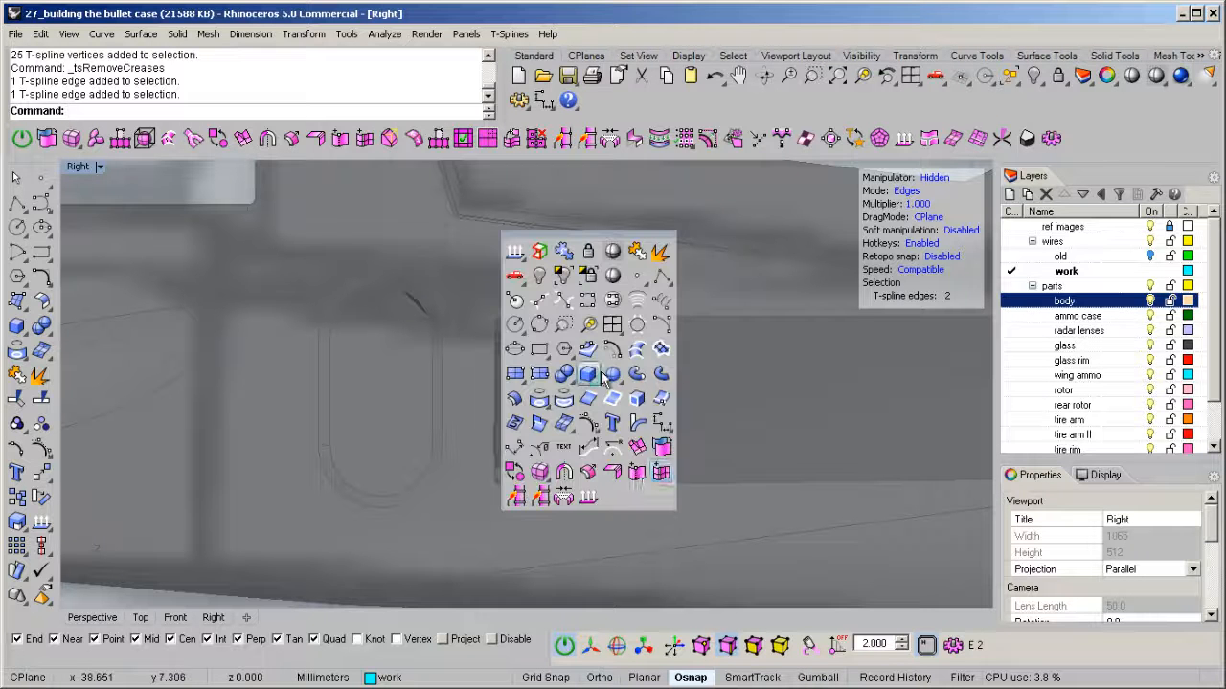
click(636, 447)
drag(573, 402, 476, 400)
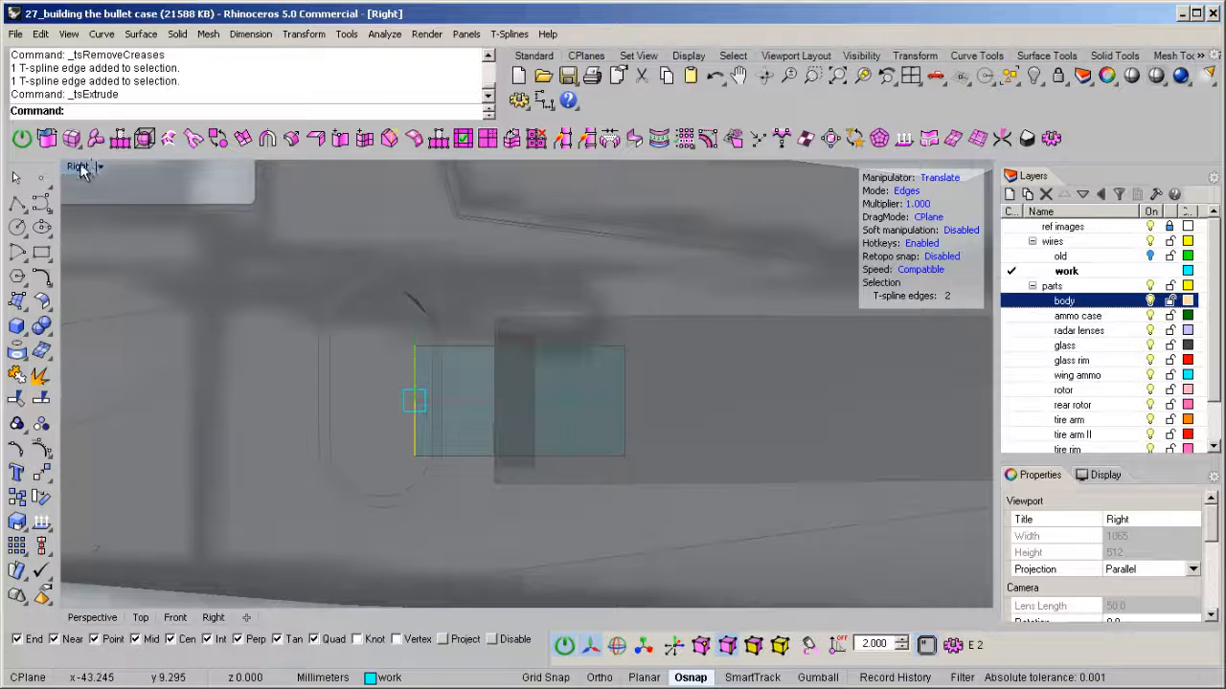
- Extrude the strip's two front end edges again in the Perspective view, bending the strip inward toward the slot
double_click(80, 165)
right_drag(709, 273, 750, 297)
key(Escape)
click(706, 257)
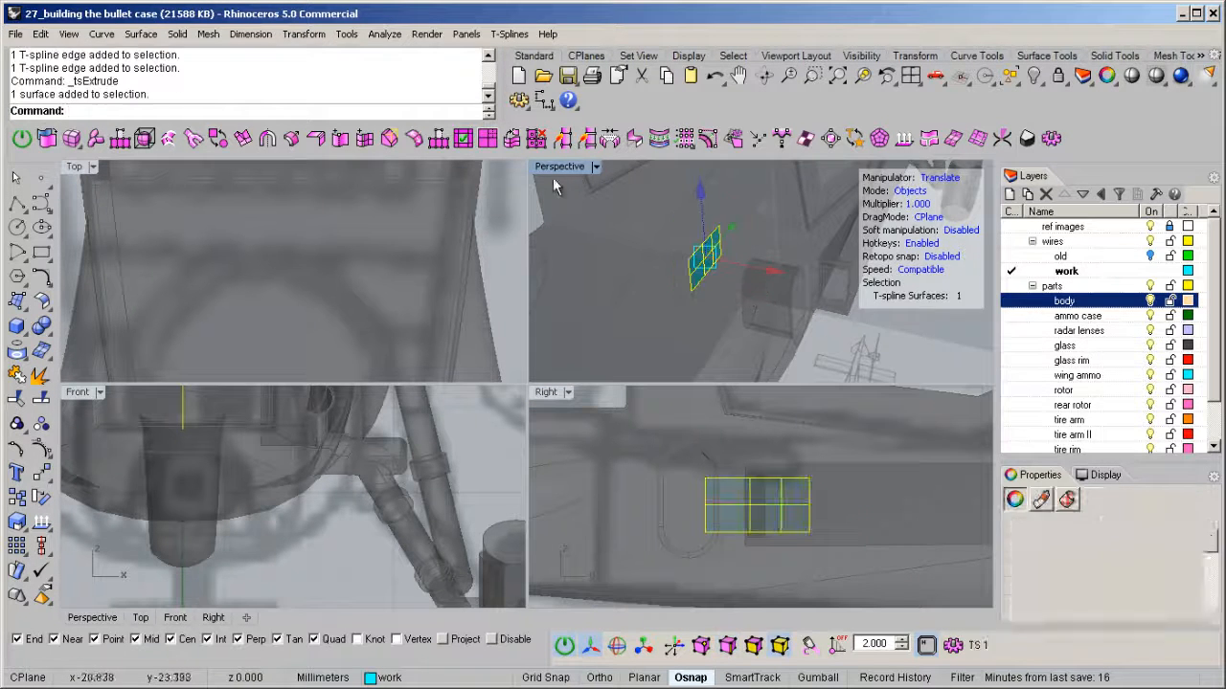
double_click(553, 167)
right_drag(555, 268, 565, 318)
drag(683, 380, 679, 382)
right_drag(679, 382, 529, 419)
click(497, 379)
shift+click(499, 413)
middle_click(529, 418)
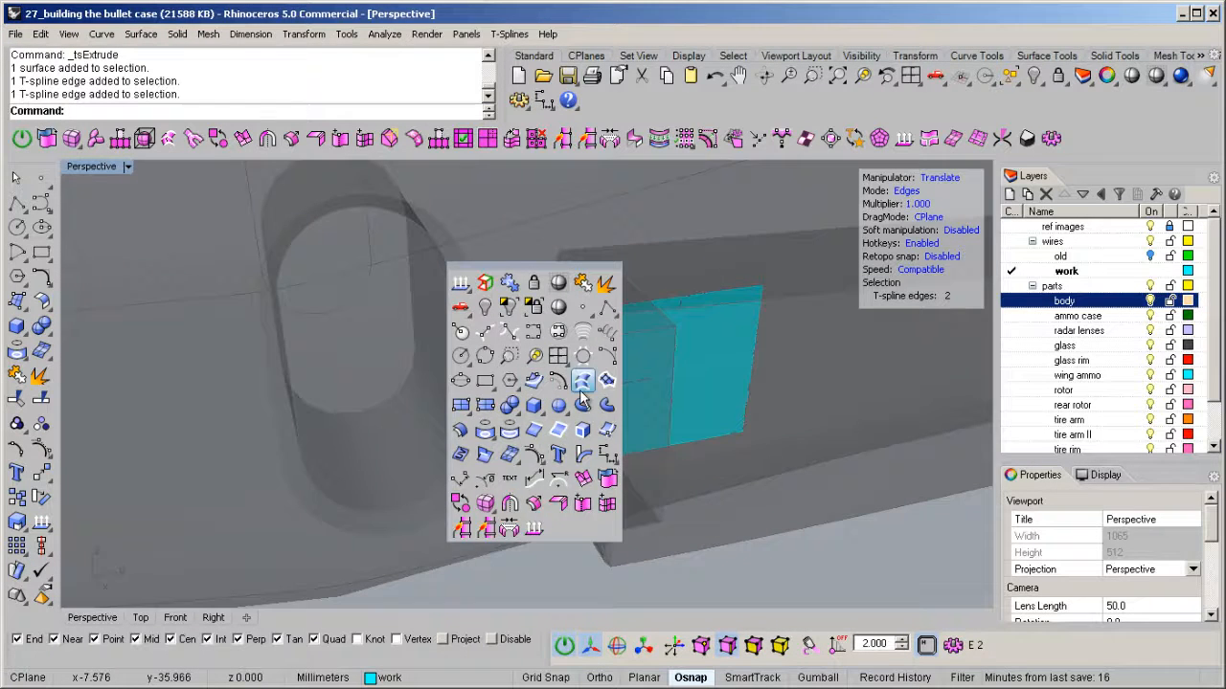
click(584, 478)
mouse_move(586, 450)
right_down()
mouse_move(607, 444)
mouse_move(610, 479)
mouse_move(666, 459)
mouse_move(661, 502)
mouse_move(659, 467)
right_up()
drag(648, 481, 571, 474)
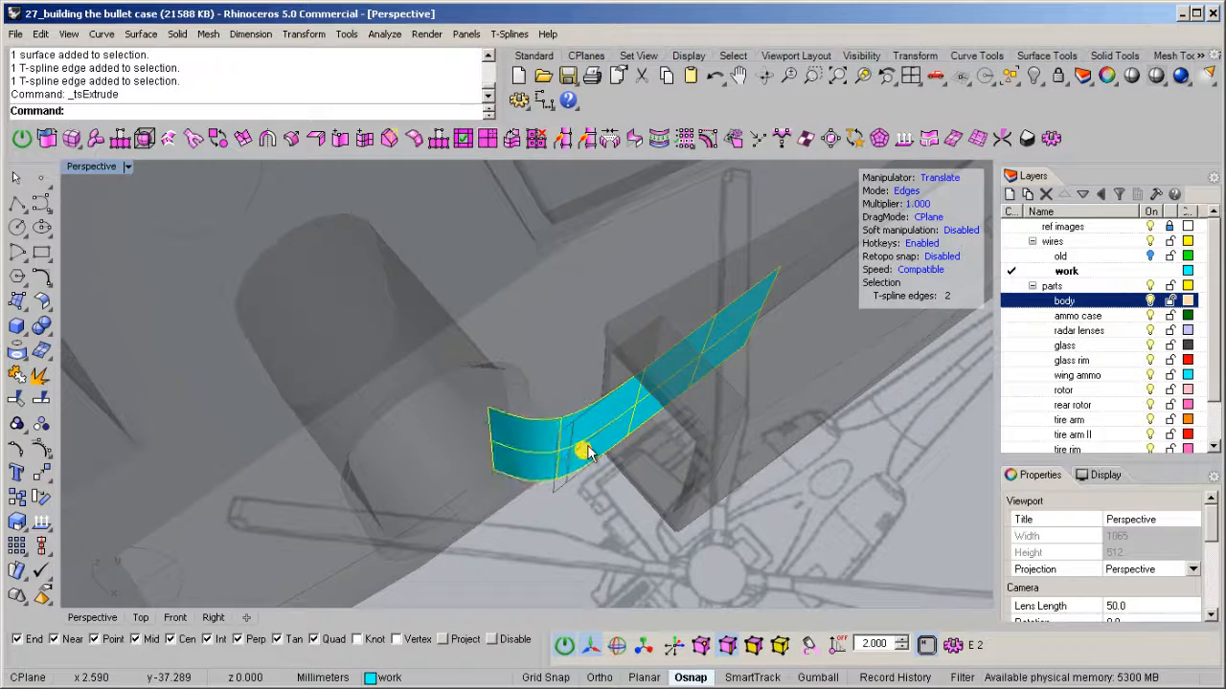
- Extrude the strip's end edges once more so the strip runs deep into the fuselage slot
right_drag(611, 466, 665, 487)
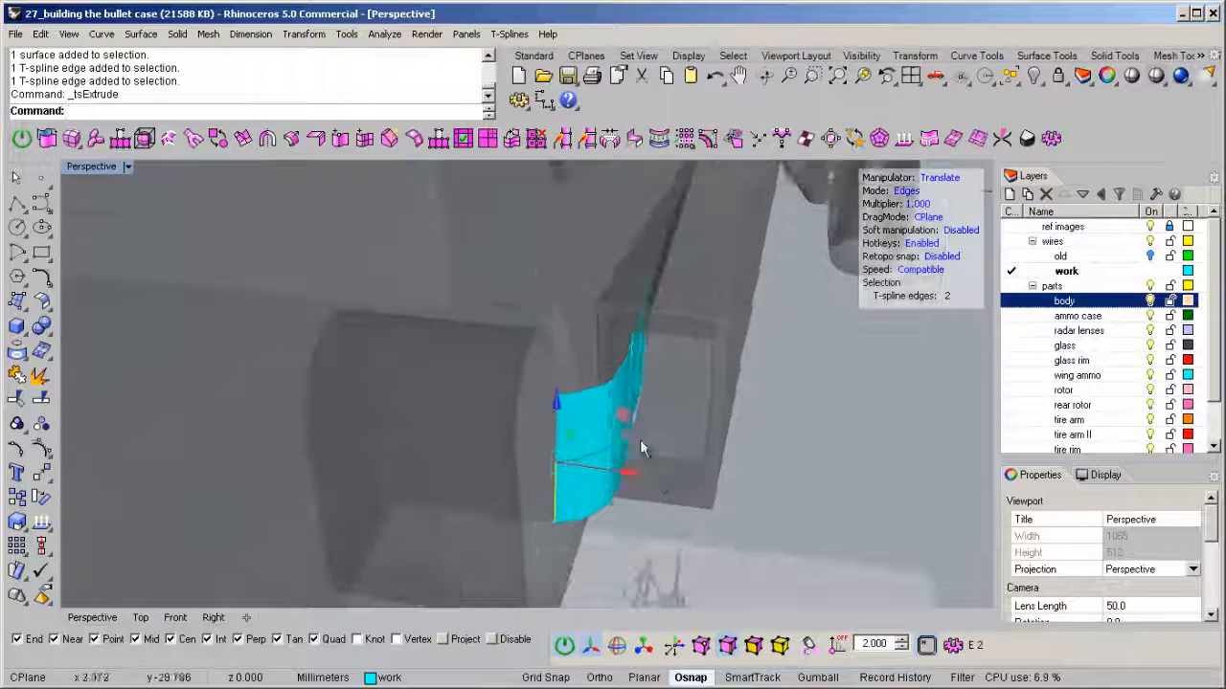
middle_click(629, 414)
click(672, 488)
right_drag(536, 367, 671, 467)
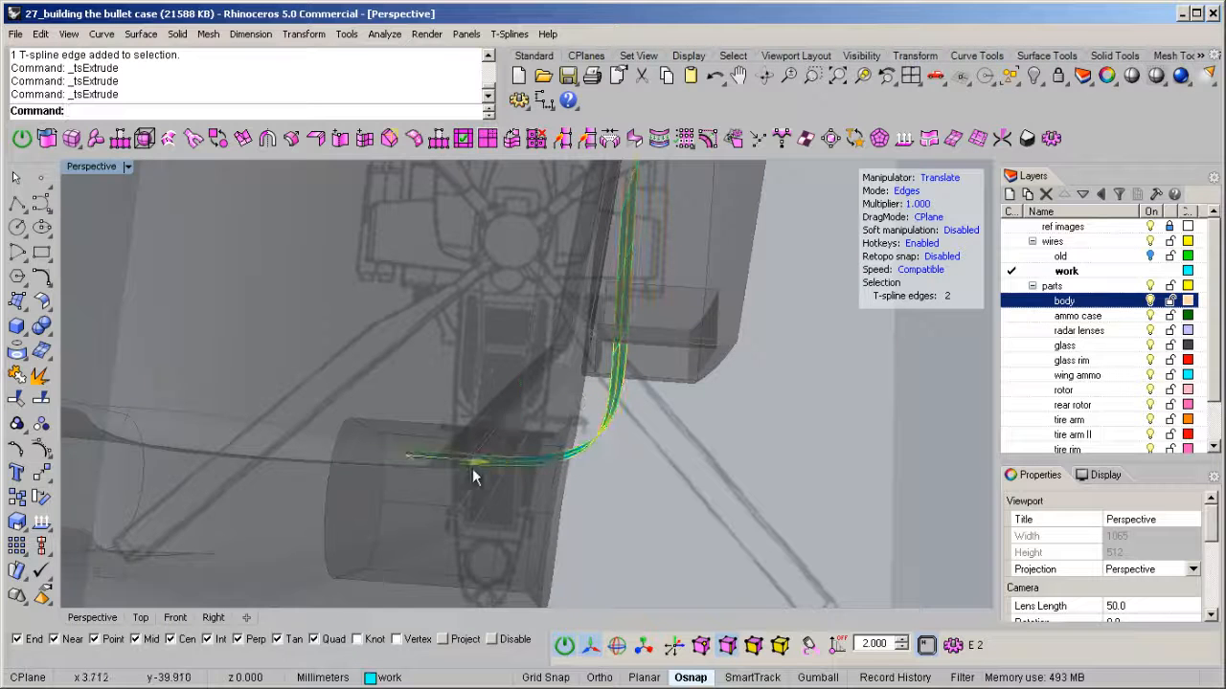
right_drag(403, 469, 570, 372)
- Thicken the curved T-spline strip into a solid feed belt with CreaseEdges set to Yes
key(Escape)
click(511, 325)
right_drag(512, 326, 599, 401)
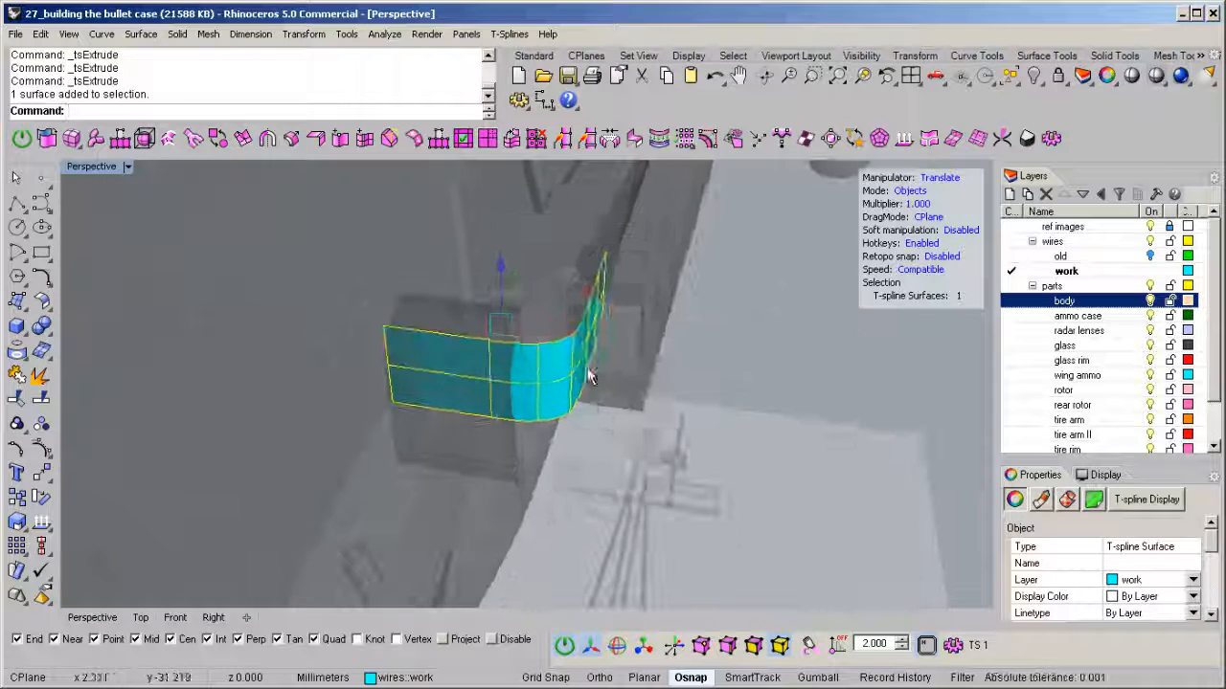
middle_click(600, 401)
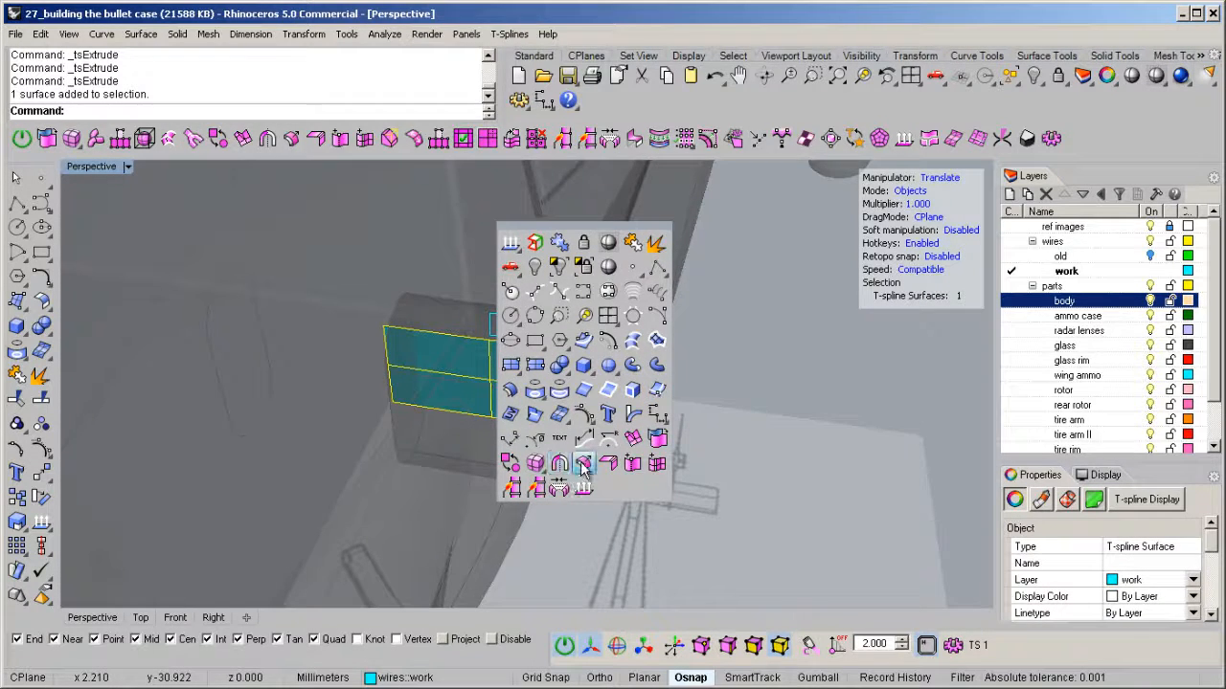
click(579, 465)
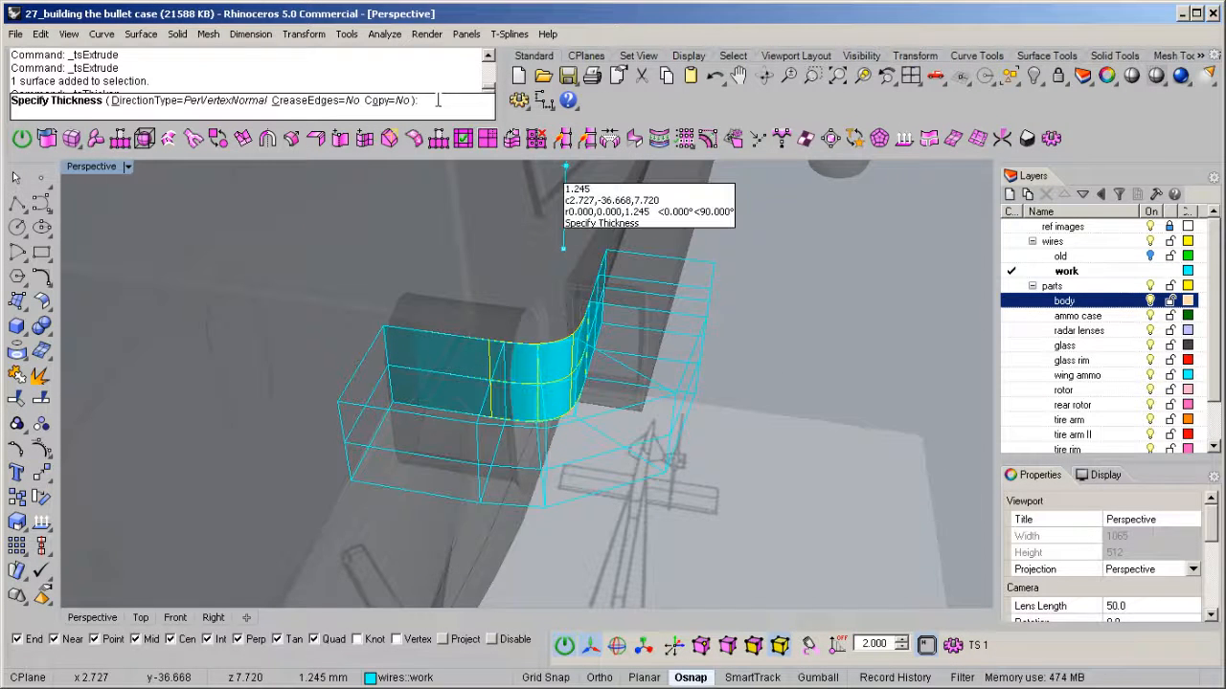
click(328, 100)
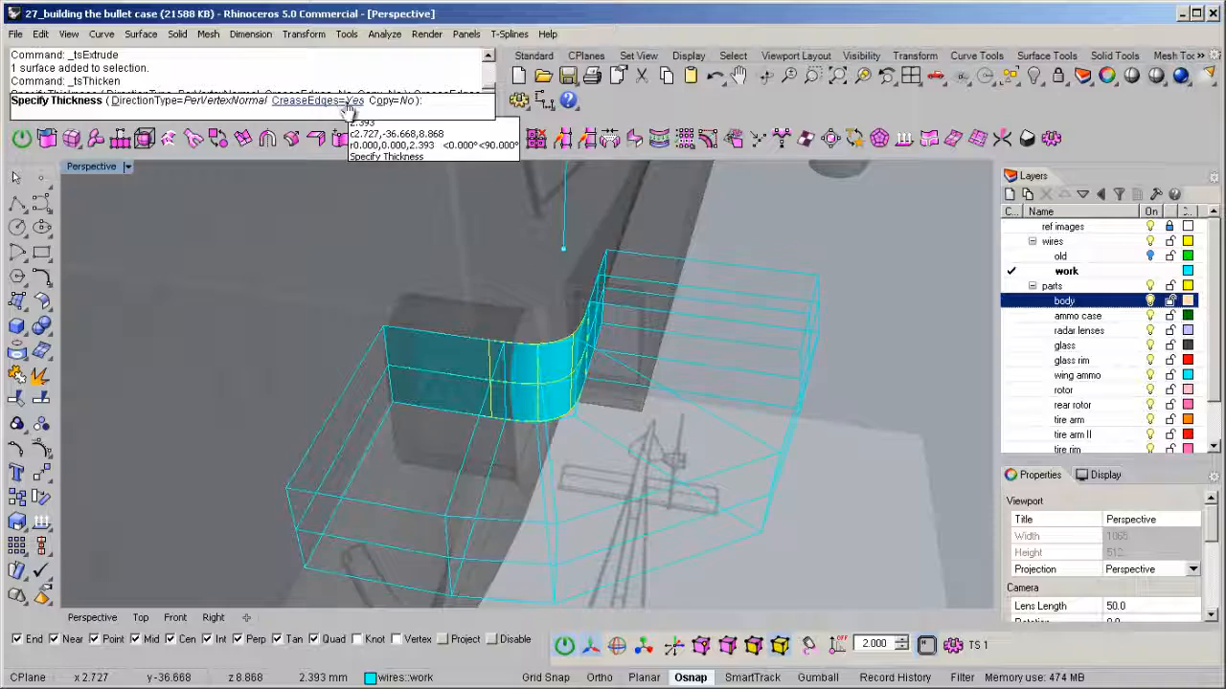
click(509, 218)
right_drag(643, 342, 571, 365)
click(576, 223)
- Convert the thickened T-spline belt into a Rhino polysurface
right_drag(580, 316, 580, 364)
scroll(449, 417, up, 4)
click(450, 418)
middle_click(580, 364)
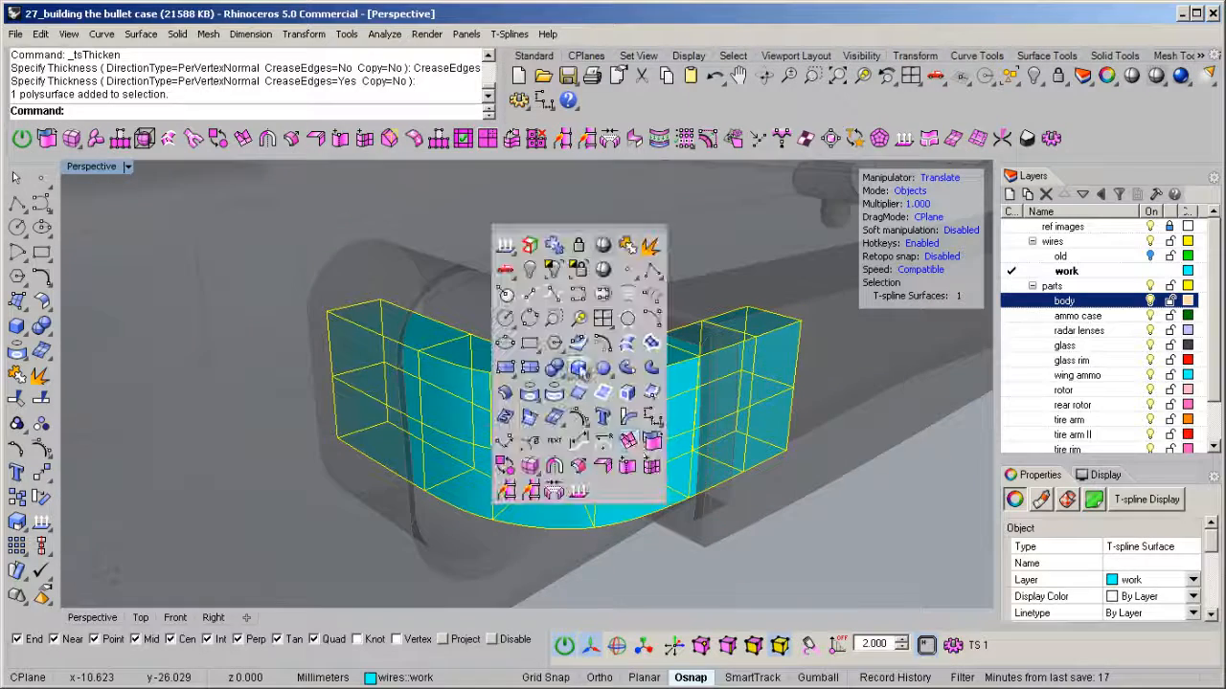
click(652, 443)
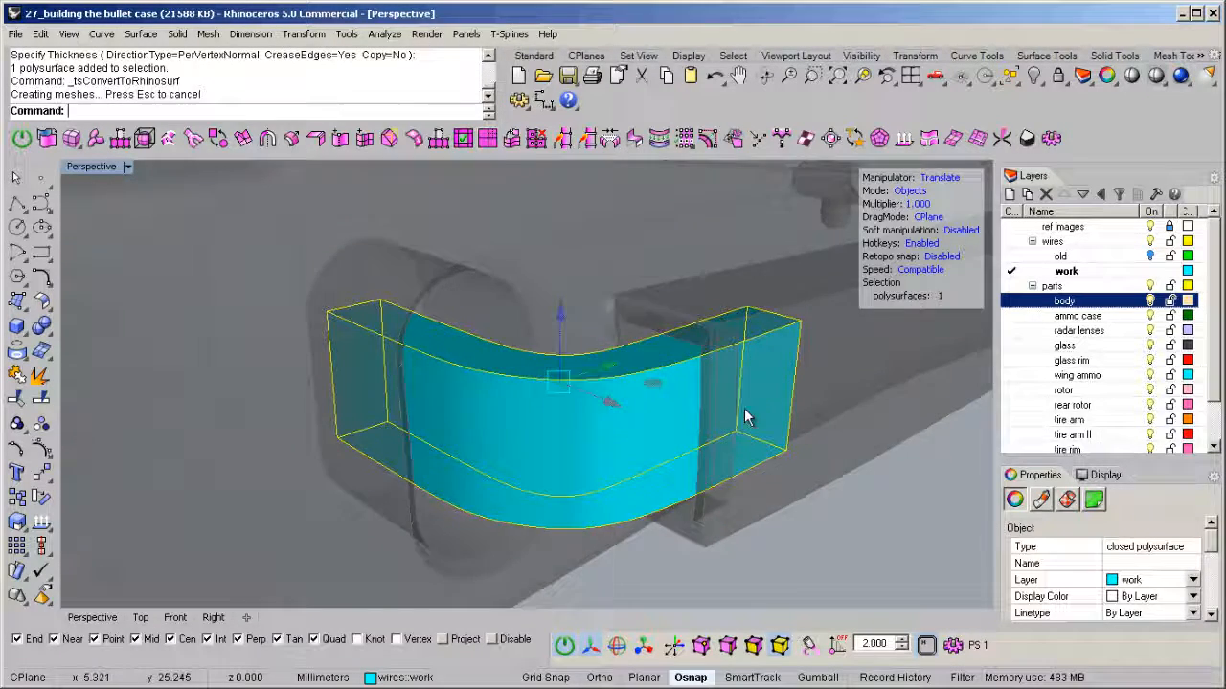
- Chamfer the upper and lower outer long edges of the curved belt by 0.1 mm
right_drag(744, 424, 593, 419)
right_drag(659, 356, 668, 376)
key(Escape)
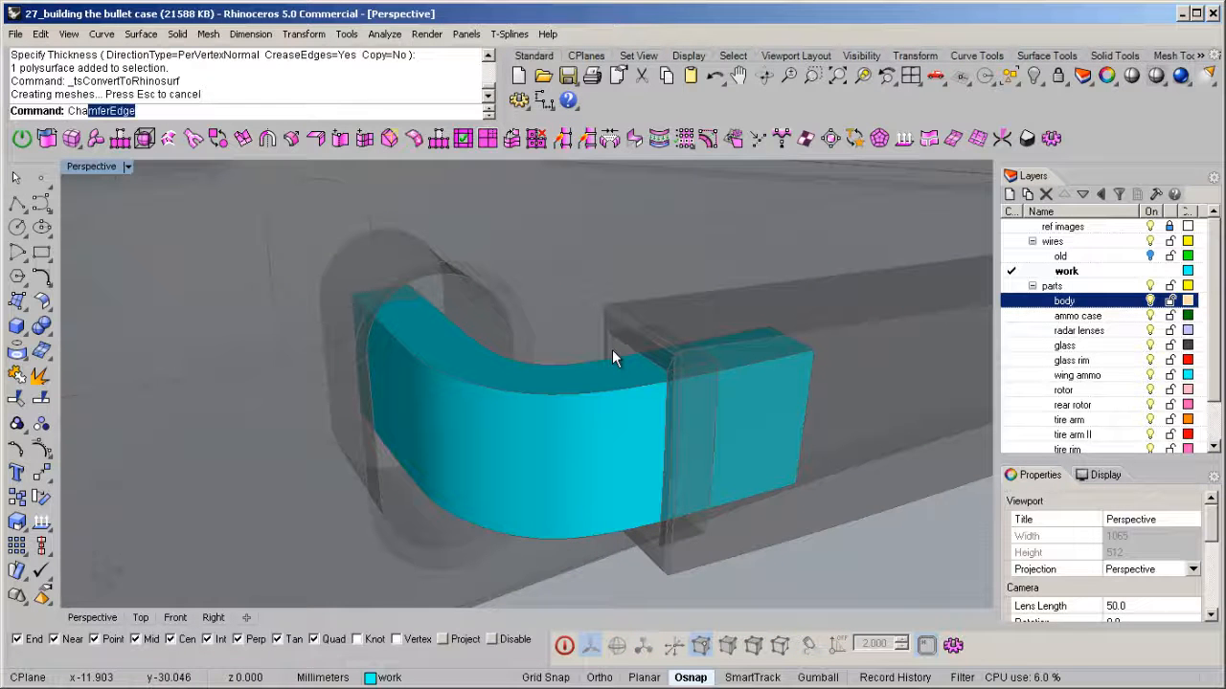
key(Return)
click(587, 398)
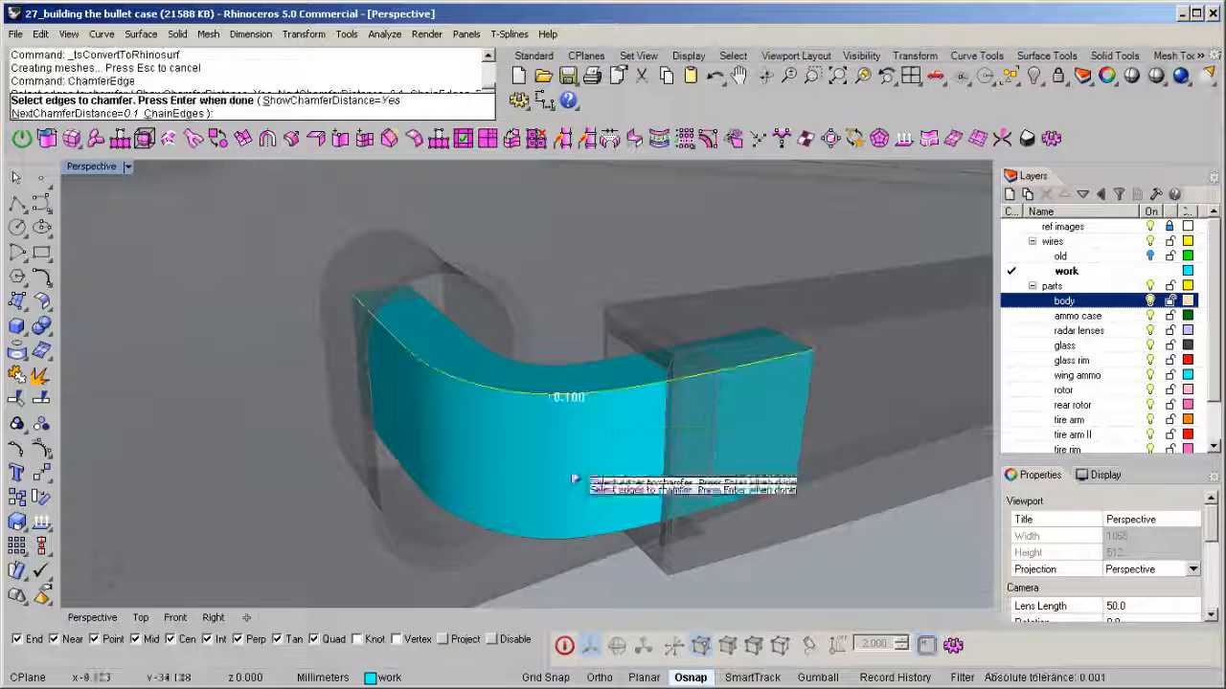
click(585, 541)
key(Return)
key(Return)
- Extract a lengthwise isocurve along the flat top surface of the curved bullet belt
right_drag(629, 447, 645, 495)
middle_click(623, 435)
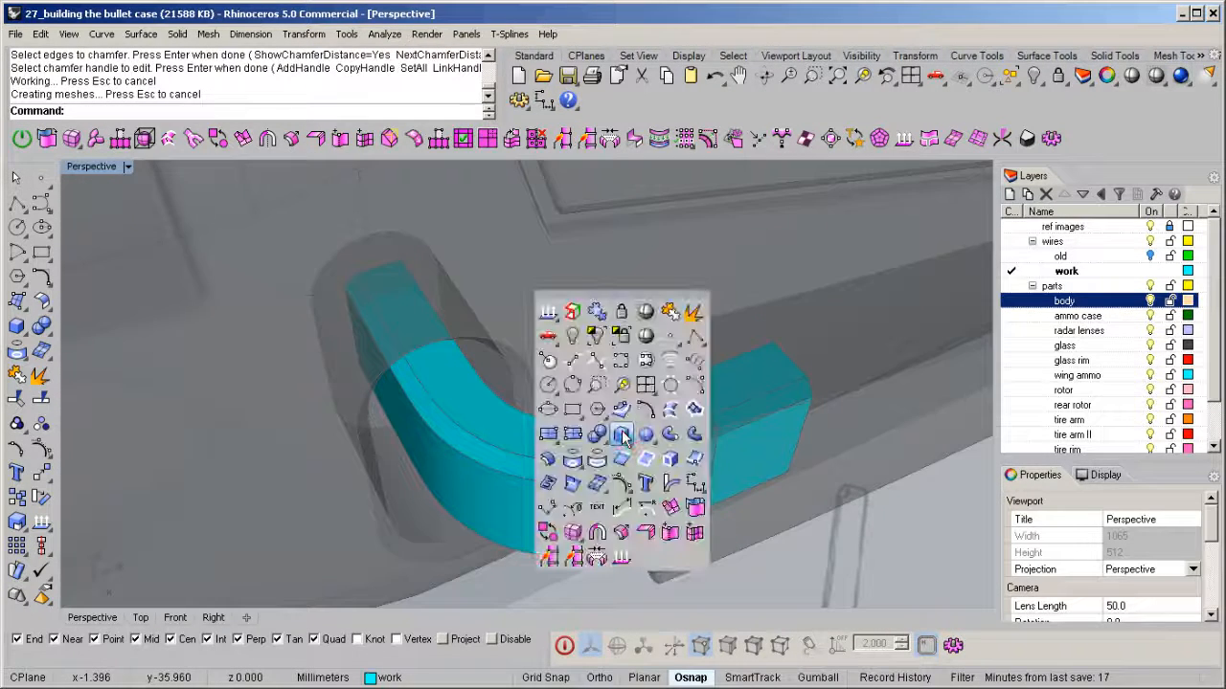
click(696, 461)
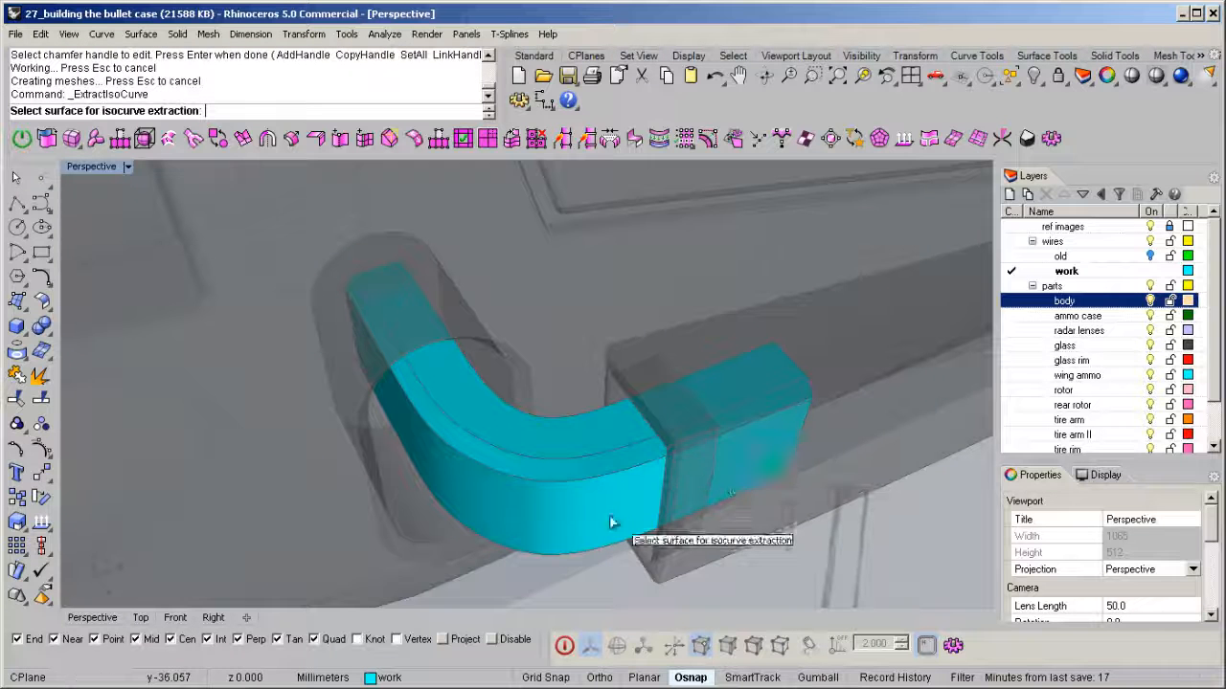
click(578, 436)
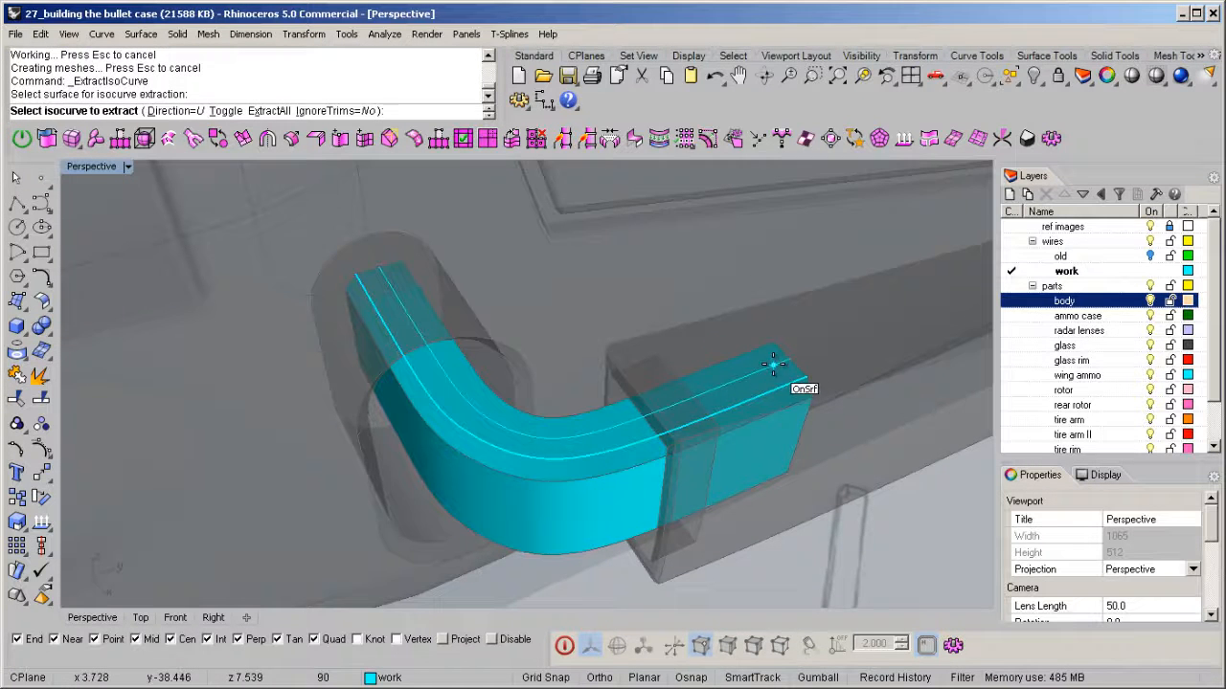
click(802, 375)
key(Return)
- Create a vertical solid cylinder about 0.24 mm in diameter at the isocurve's end inside the case, extending to both sides of the belt's top
right_drag(770, 394, 772, 363)
middle_click(772, 364)
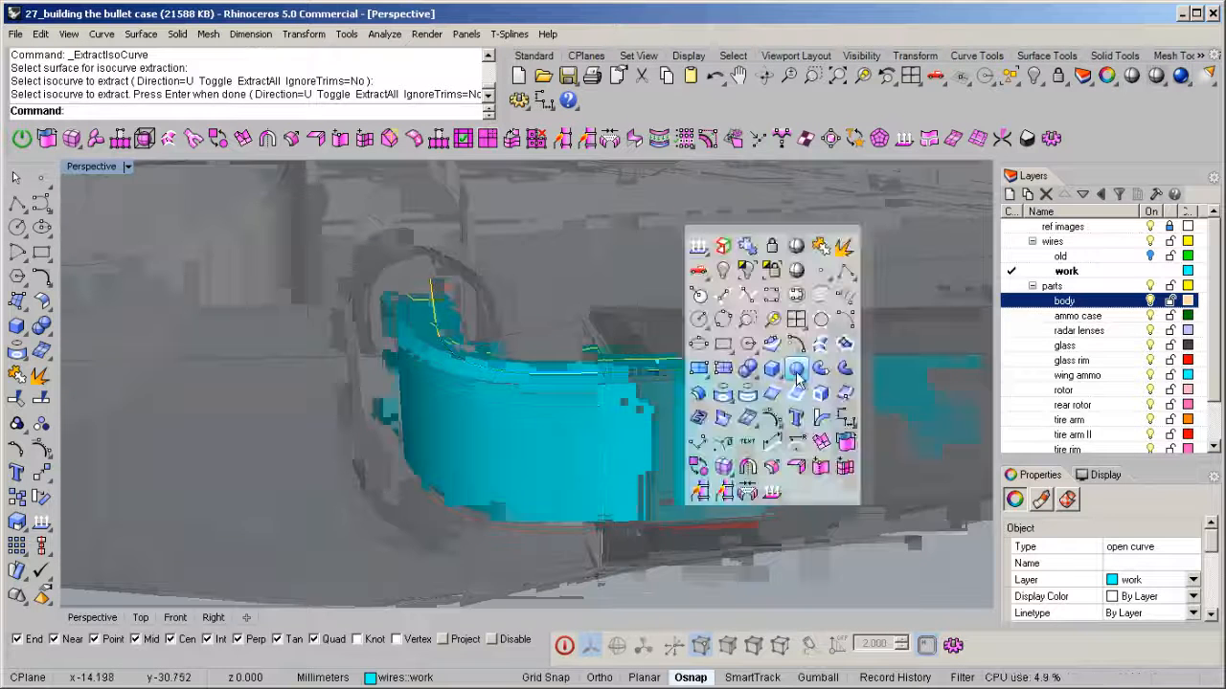
click(772, 370)
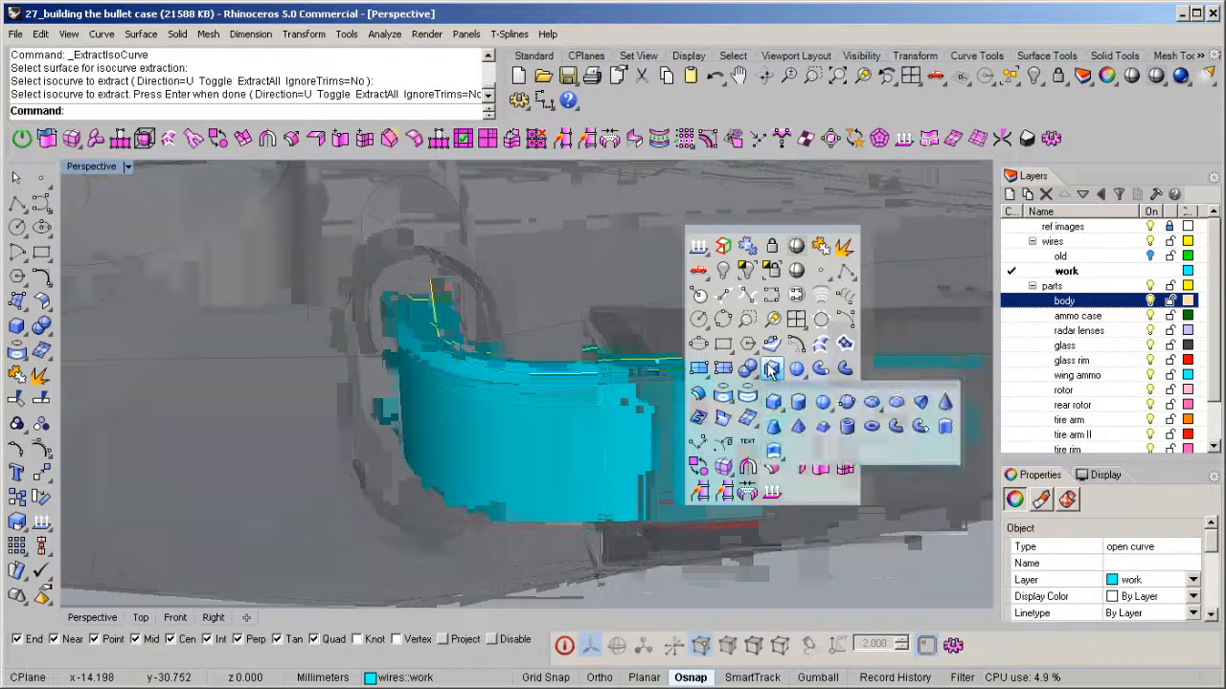
click(797, 403)
scroll(834, 424, up, 5)
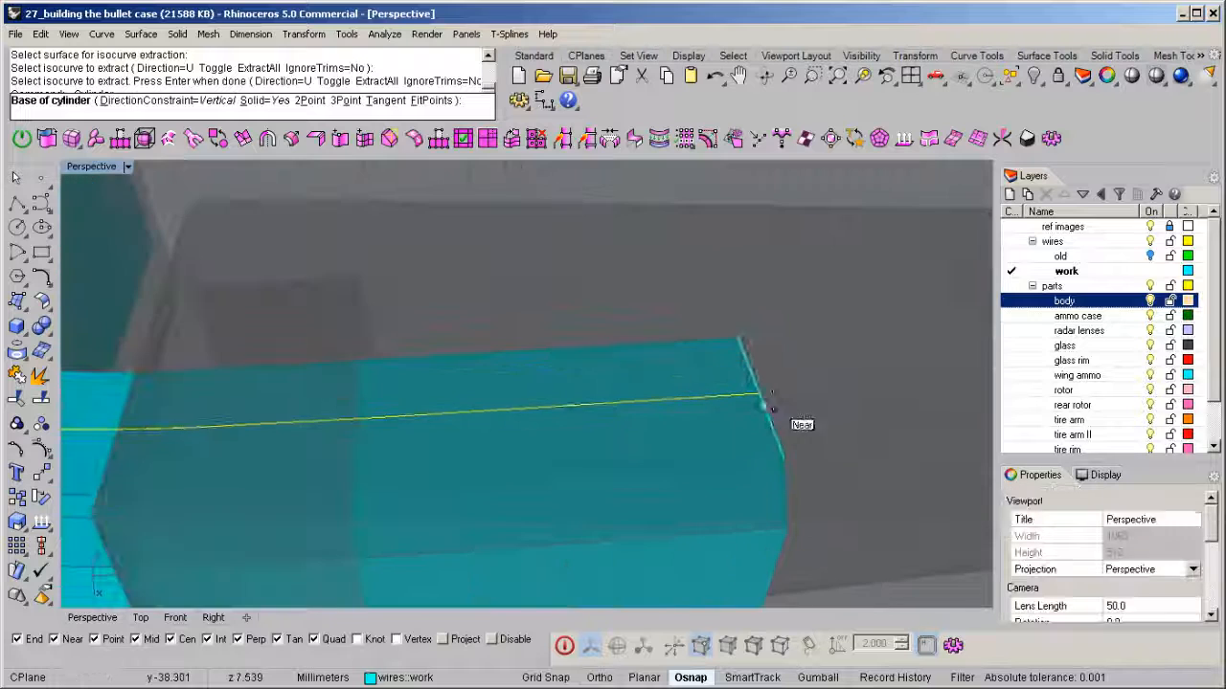
click(759, 392)
right_drag(760, 392, 813, 446)
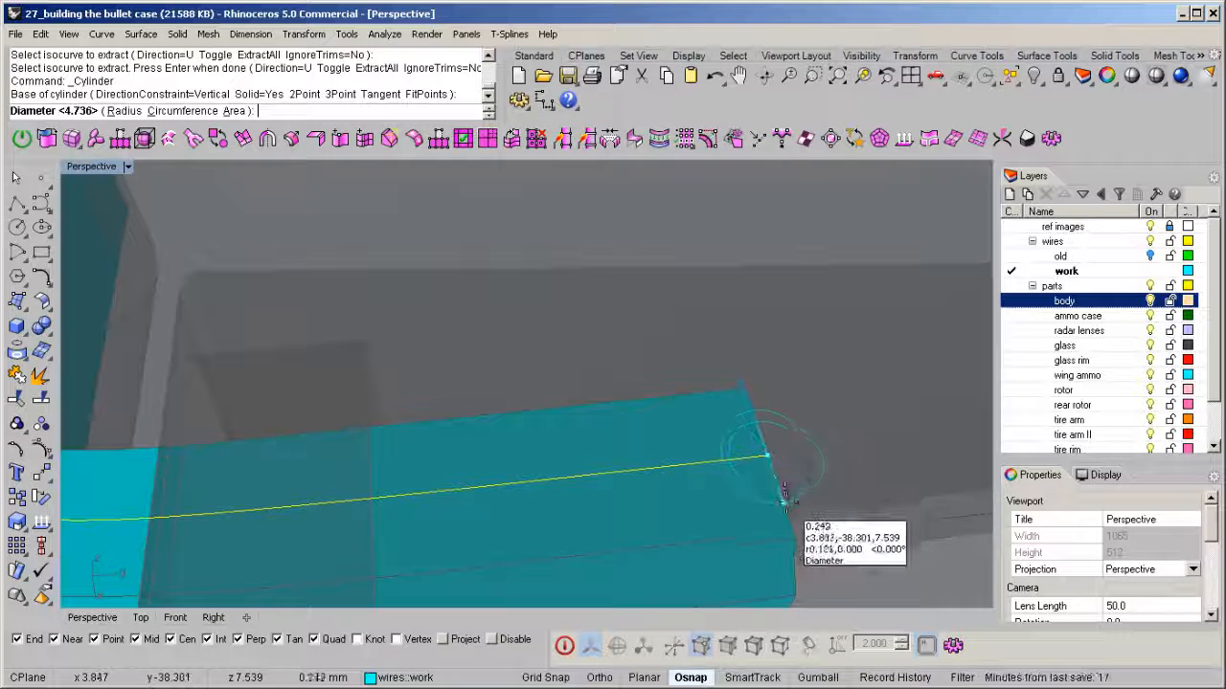
click(784, 502)
right_drag(784, 501, 719, 369)
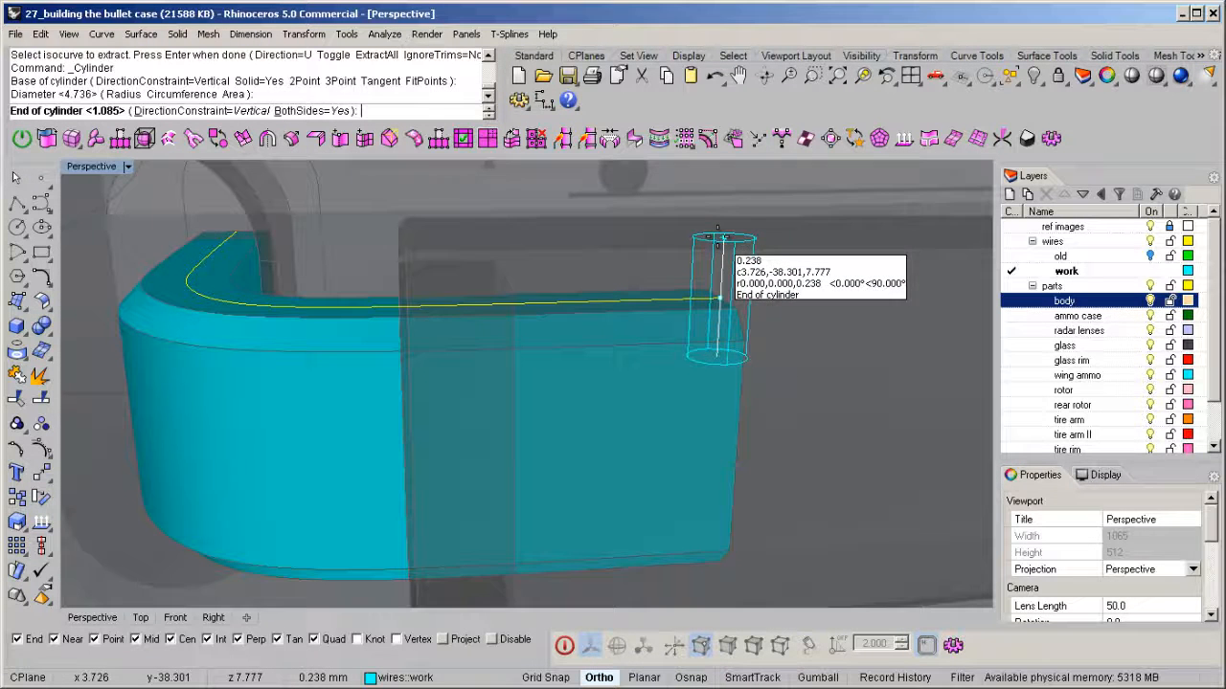
click(718, 299)
- Move the belt, its extracted isocurve and the cylinder slightly down together
right_drag(718, 299, 561, 389)
click(561, 389)
key(ctrl+a)
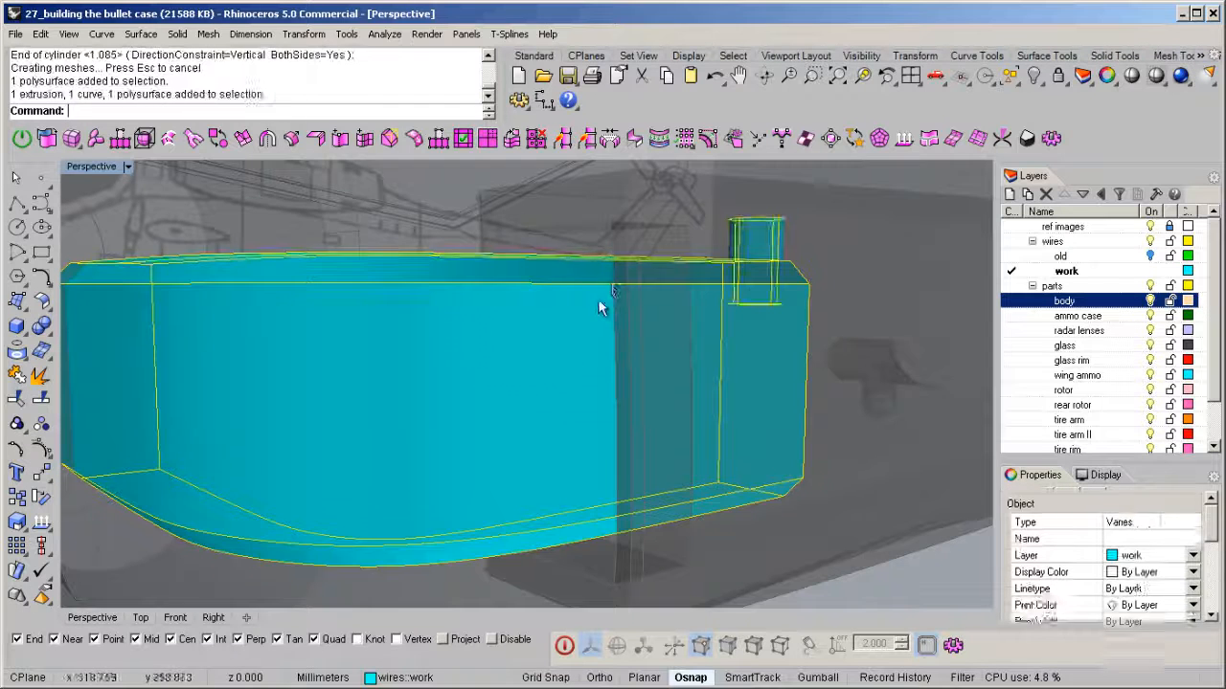
scroll(567, 347, down, 3)
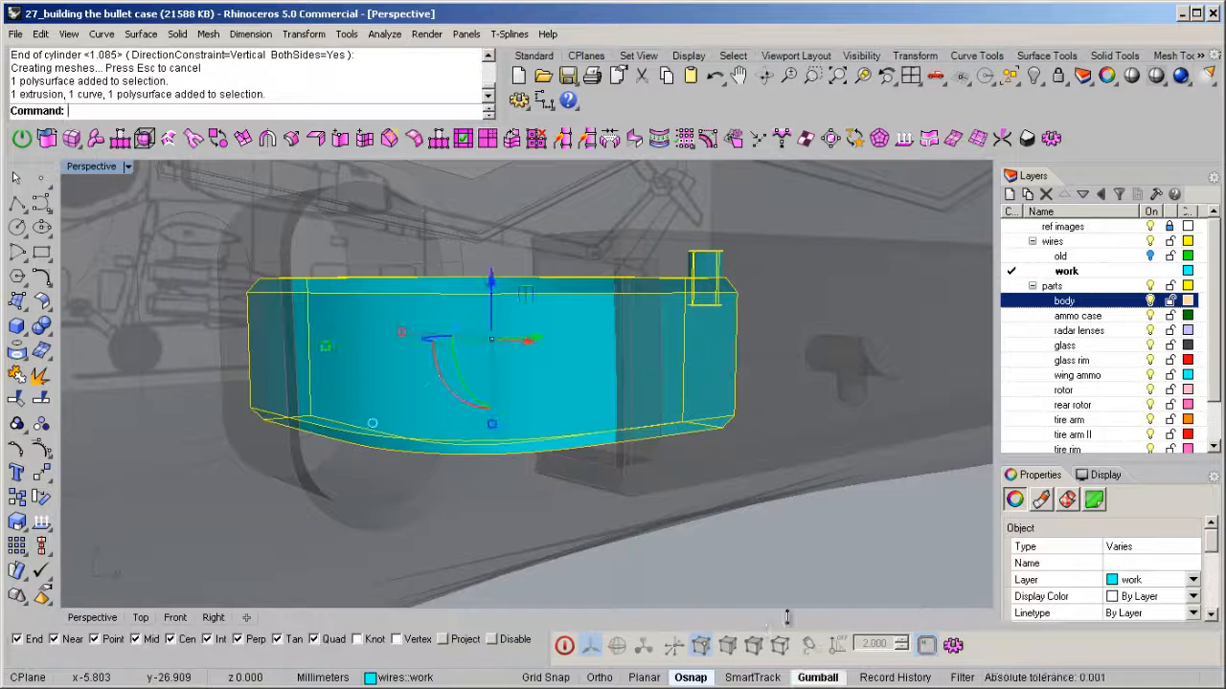
drag(494, 283, 495, 302)
- Scale the cylinder at the belt's end down uniformly
right_drag(696, 287, 667, 331)
scroll(719, 280, up, 6)
click(669, 362)
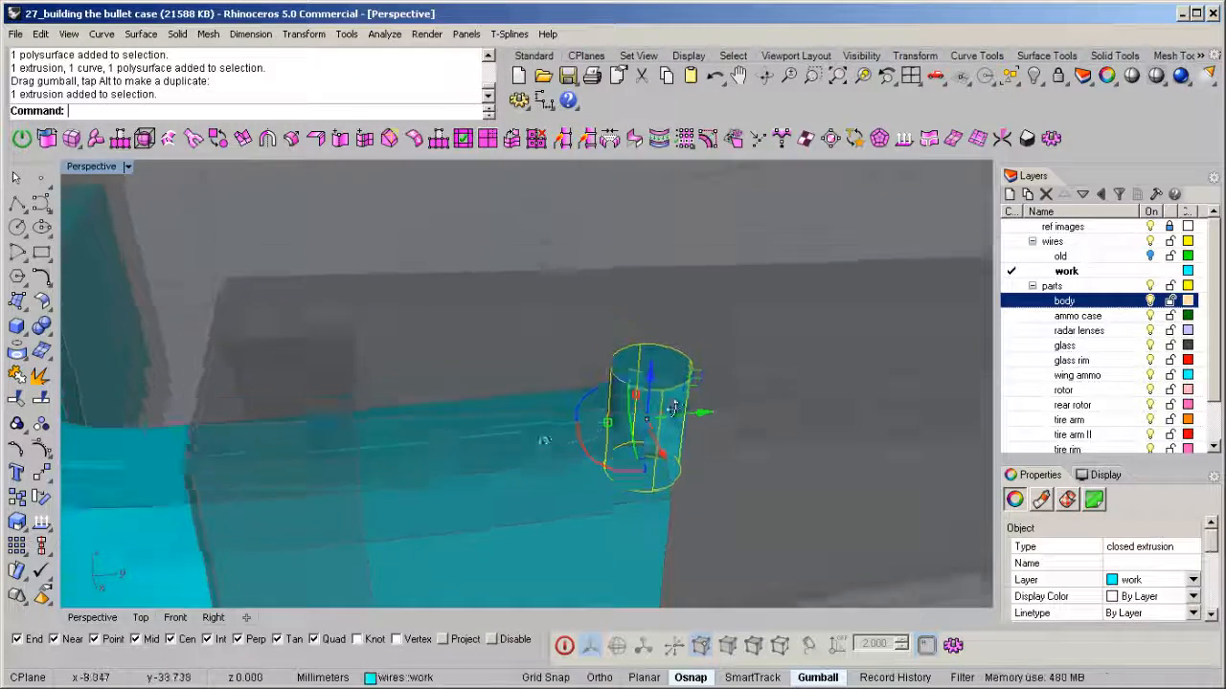
right_drag(669, 383, 617, 459)
scroll(617, 459, up, 5)
shift+drag(594, 496, 629, 500)
- Try to chamfer the cylinder's top edge by 0.1 mm
right_drag(684, 466, 718, 378)
scroll(712, 307, up, 5)
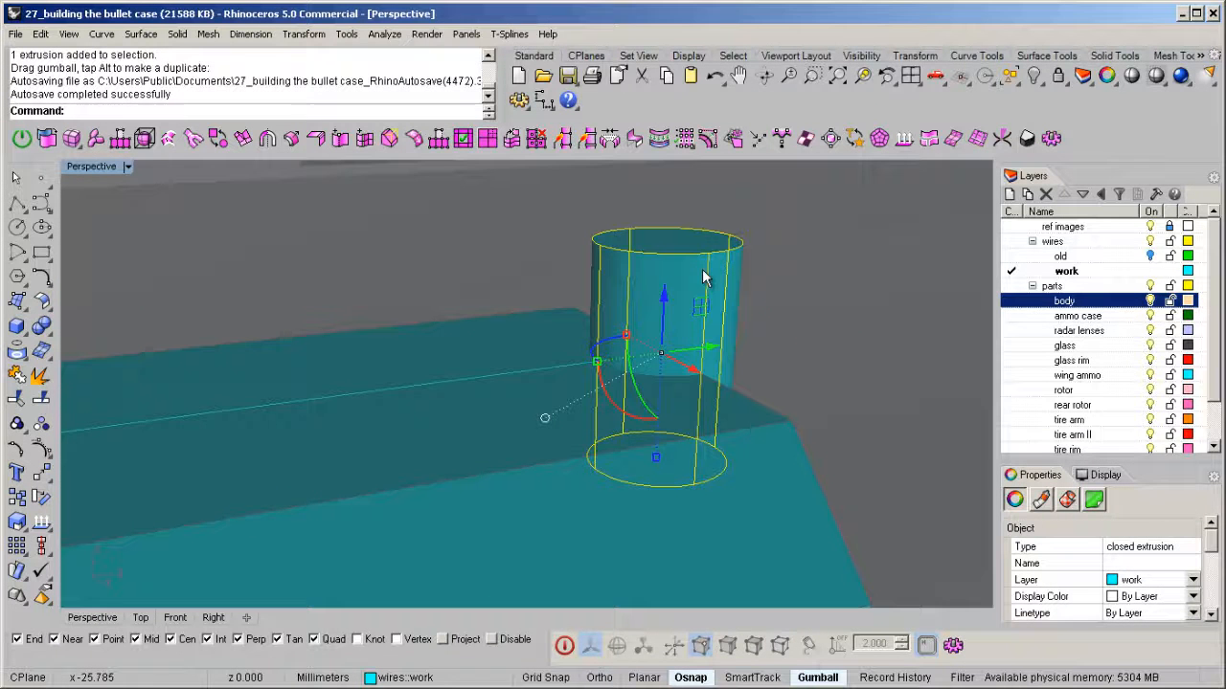
text(ChamferEdge)
key(Return)
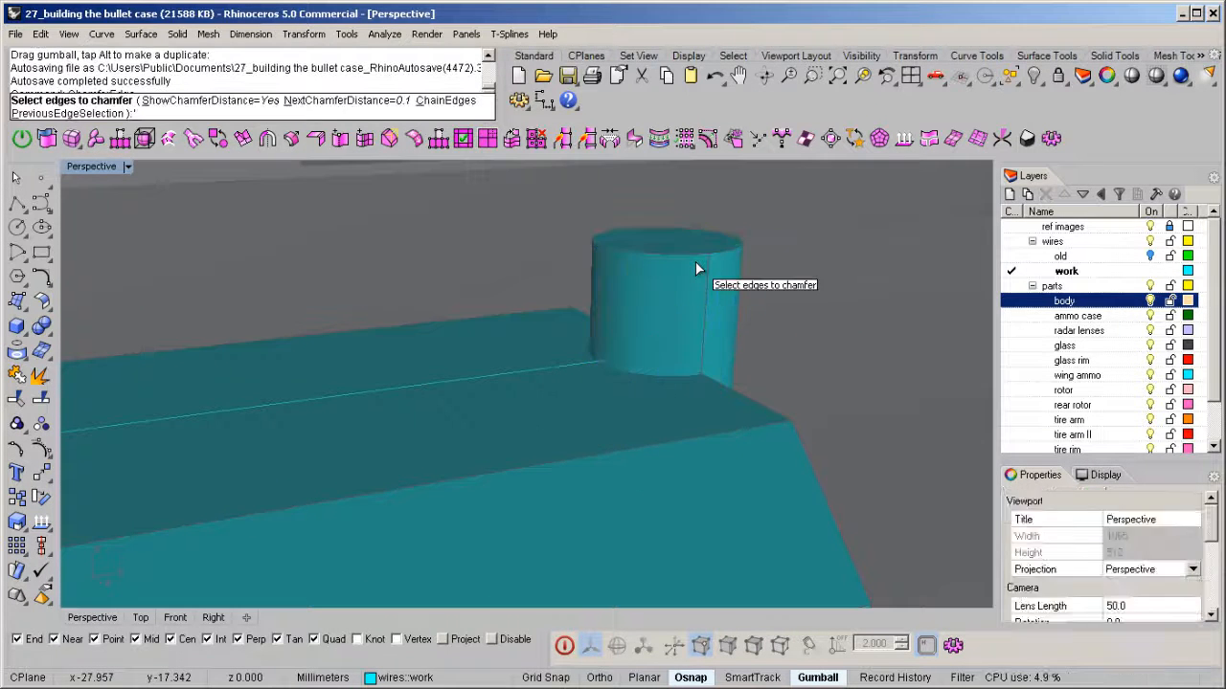
click(725, 254)
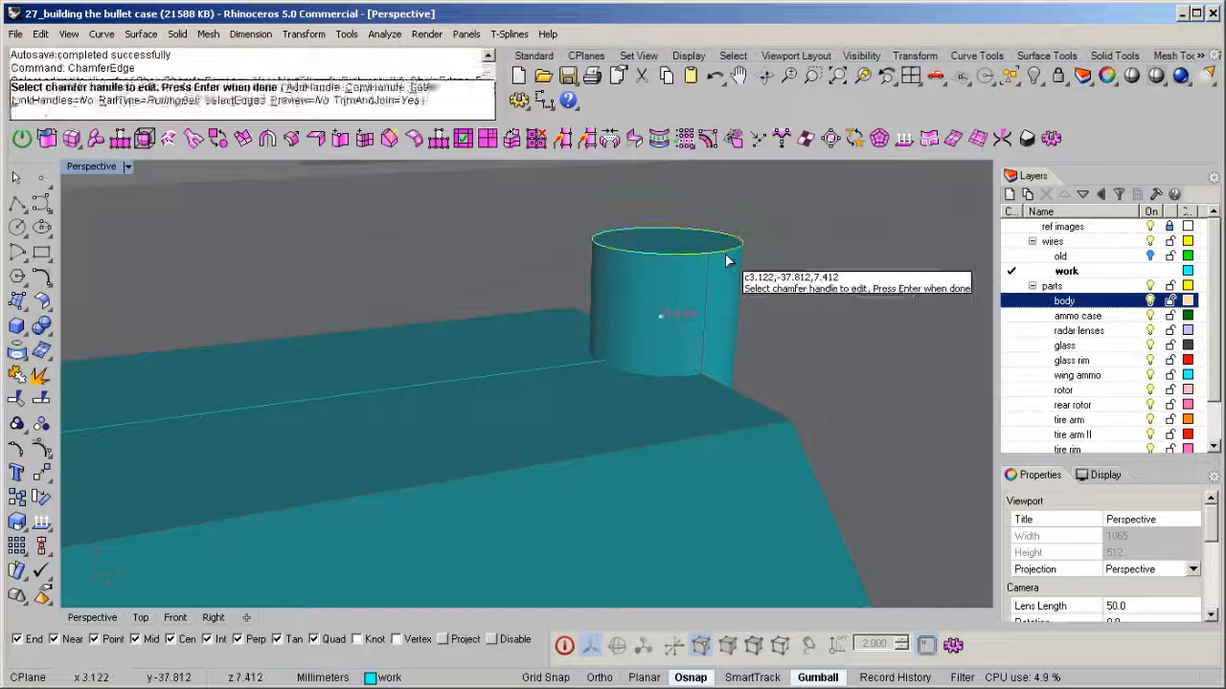
key(Return)
key(Return)
key(ctrl+z)
- Chamfer the cylinder's top edge with a distance adjusted on its handle to shape a conical tip
key(Return)
click(727, 253)
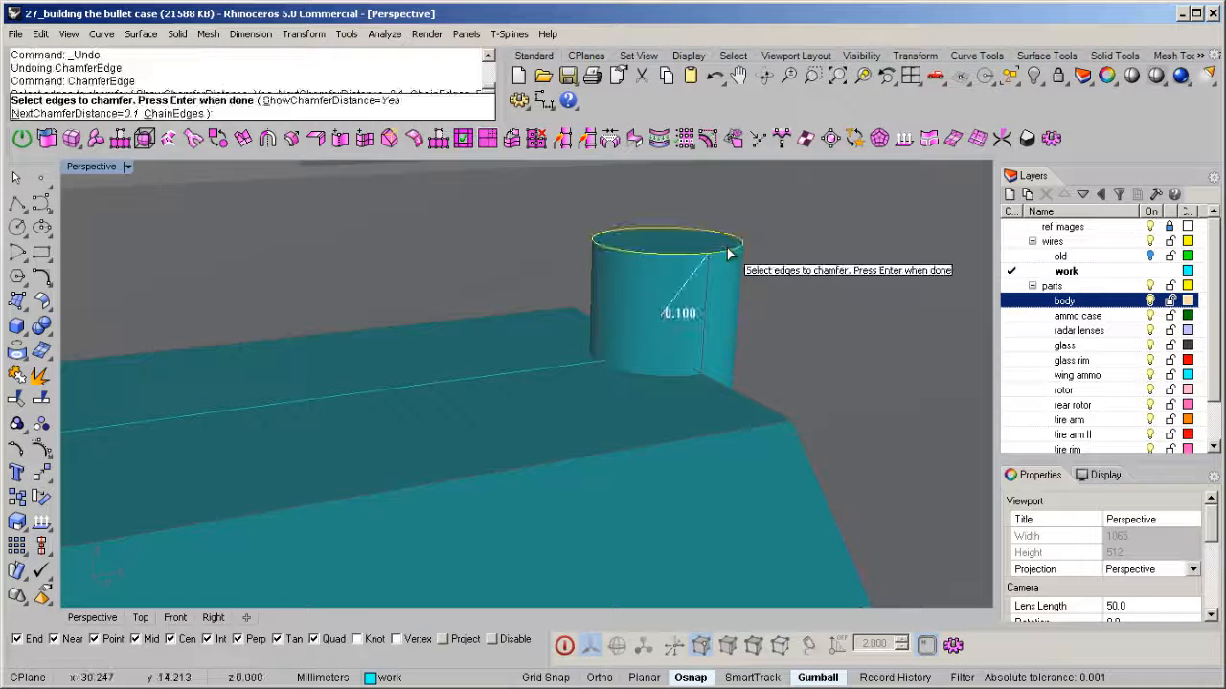
key(Return)
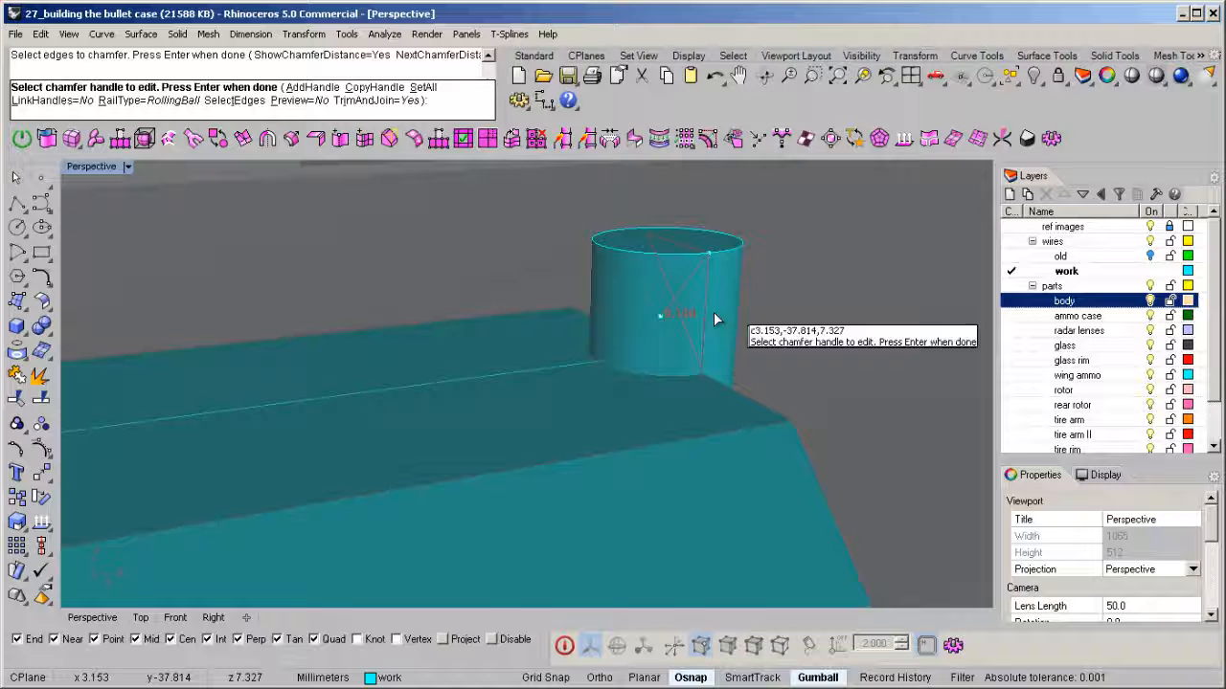
click(661, 314)
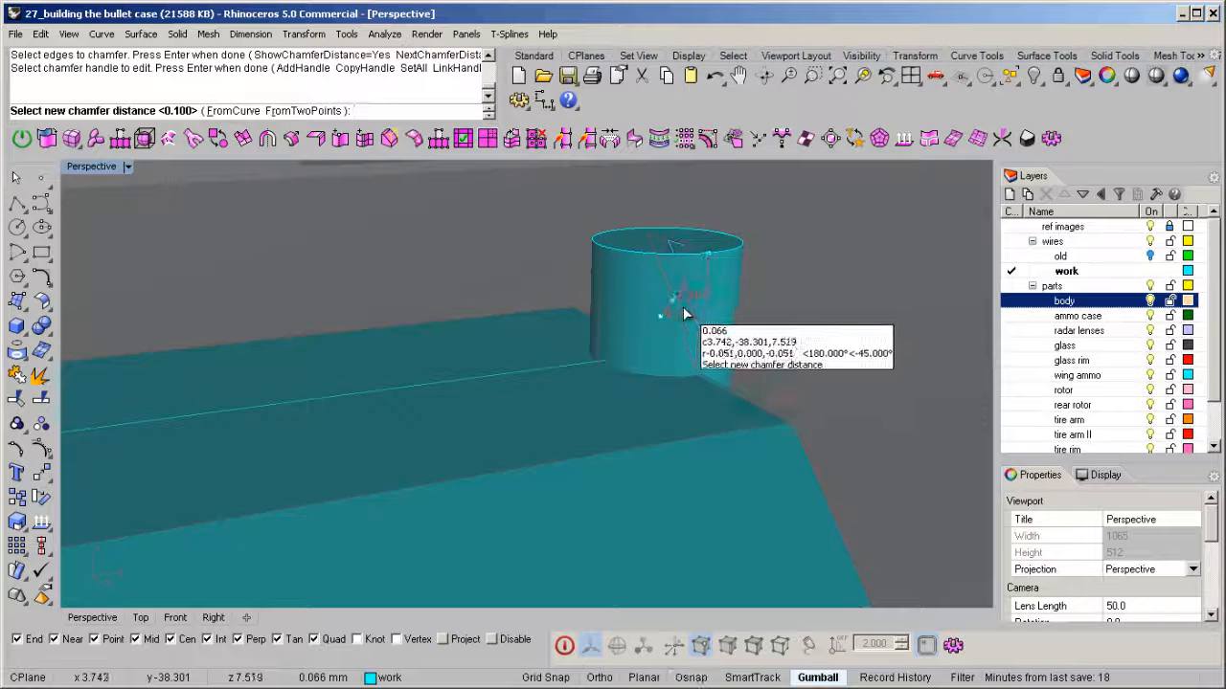
click(691, 304)
right_click(749, 273)
right_click(749, 273)
scroll(749, 273, down, 5)
right_drag(749, 273, 645, 288)
click(632, 285)
key(Escape)
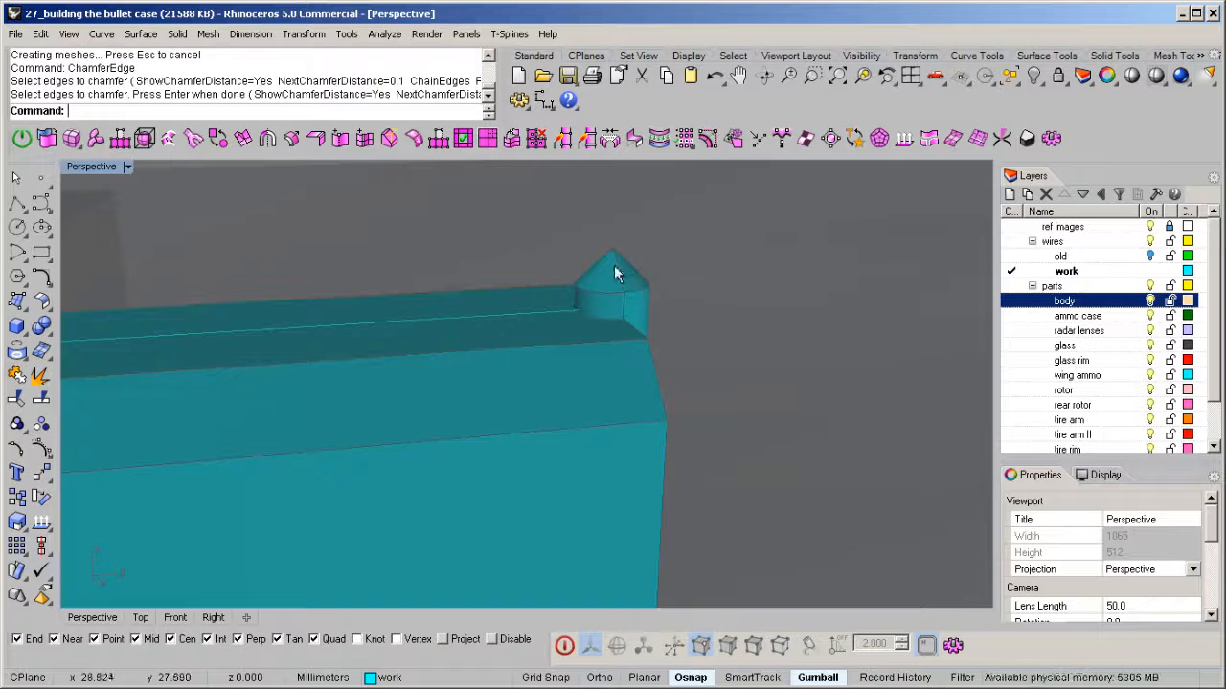
- Raise the cone's tip and lower its base edge to form a longer, sharper bullet point
scroll(615, 248, up, 6)
scroll(616, 254, up, 5)
click(604, 274)
scroll(611, 383, down, 3)
drag(605, 335, 597, 264)
right_drag(597, 346, 572, 332)
double_click(498, 346)
drag(454, 287, 460, 320)
right_drag(461, 320, 687, 383)
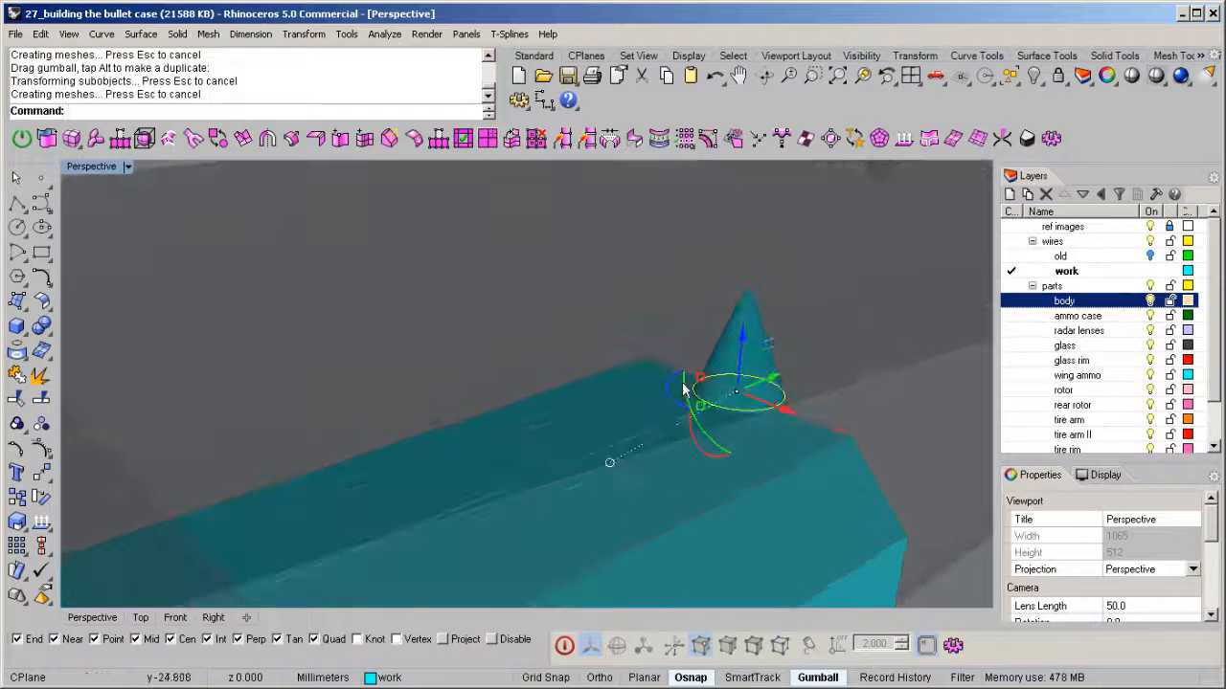
- Try to array the bullet along the belt's isocurve with 20 items and freeform orientation, using the curve's end as base point
click(746, 326)
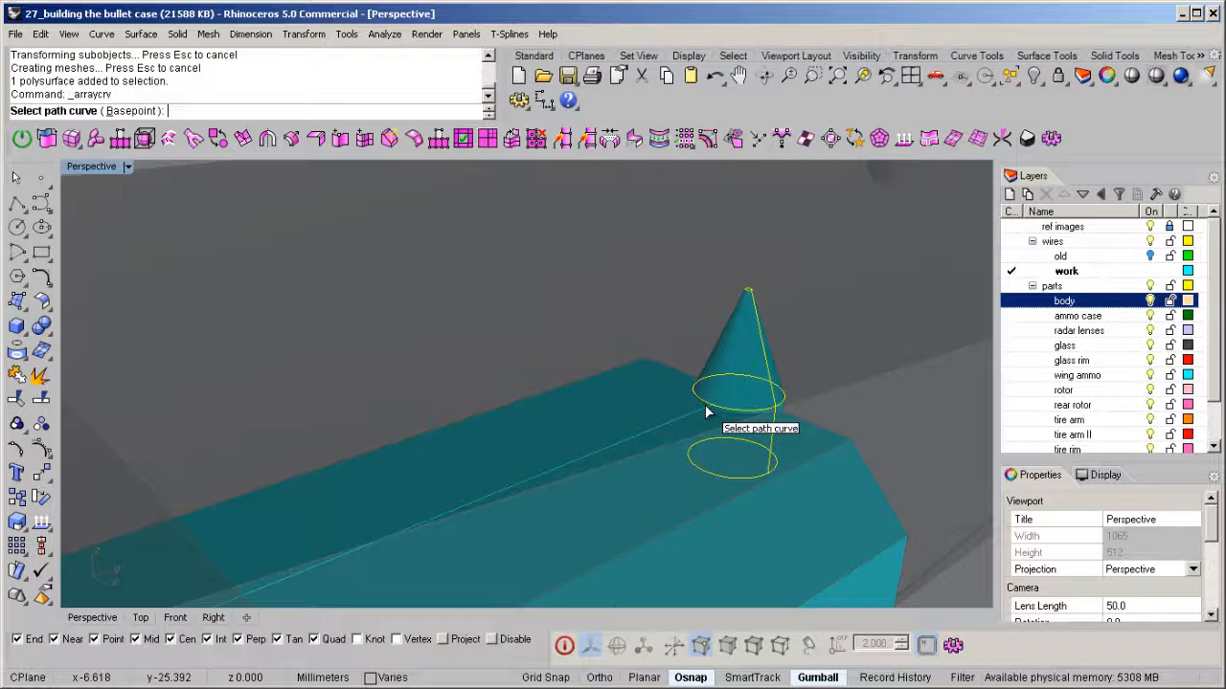
text(b)
key(Return)
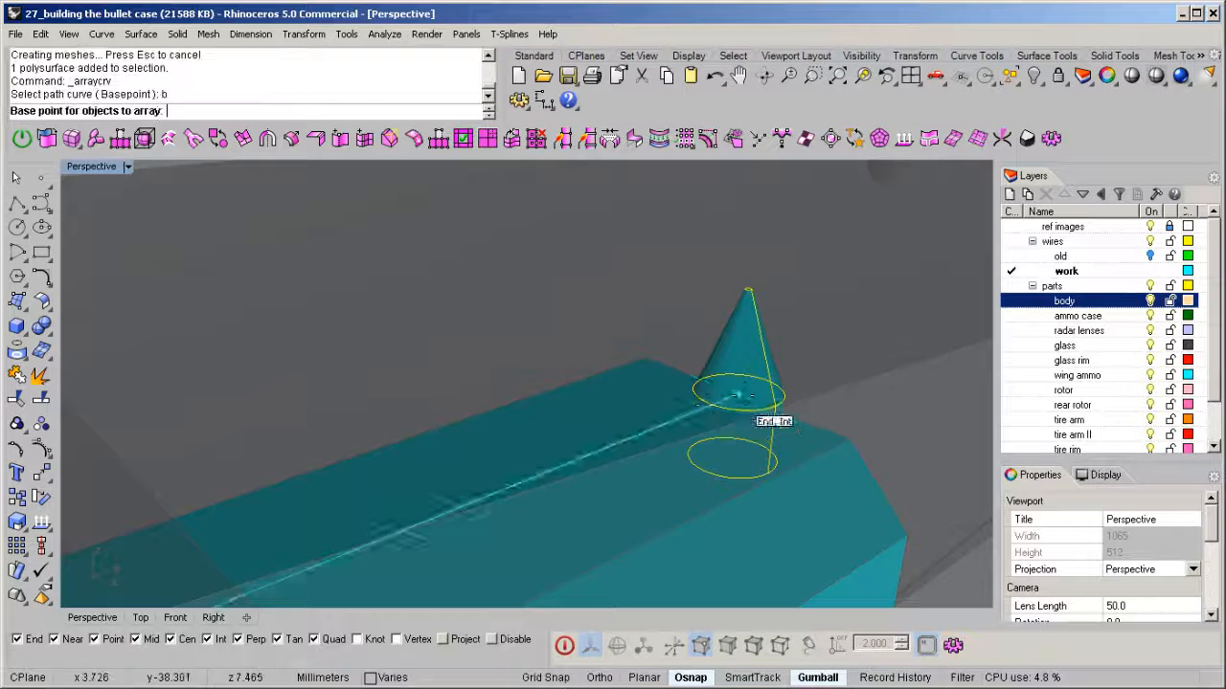
click(678, 418)
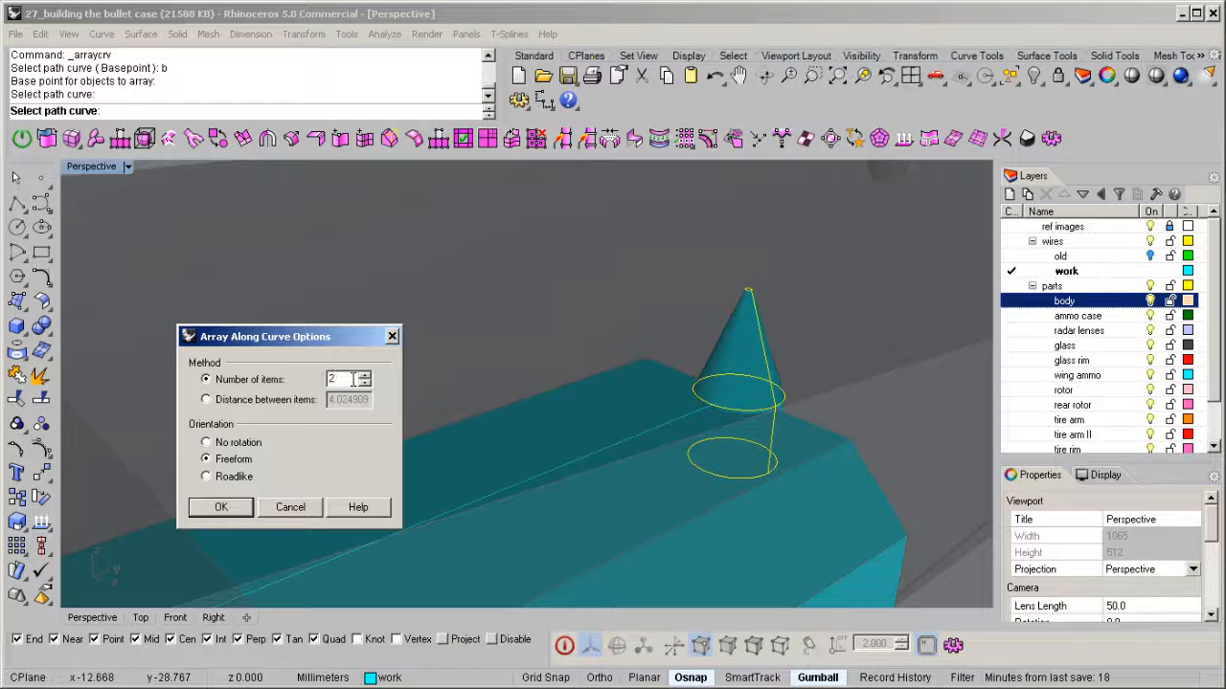
key(Return)
right_drag(351, 378, 520, 388)
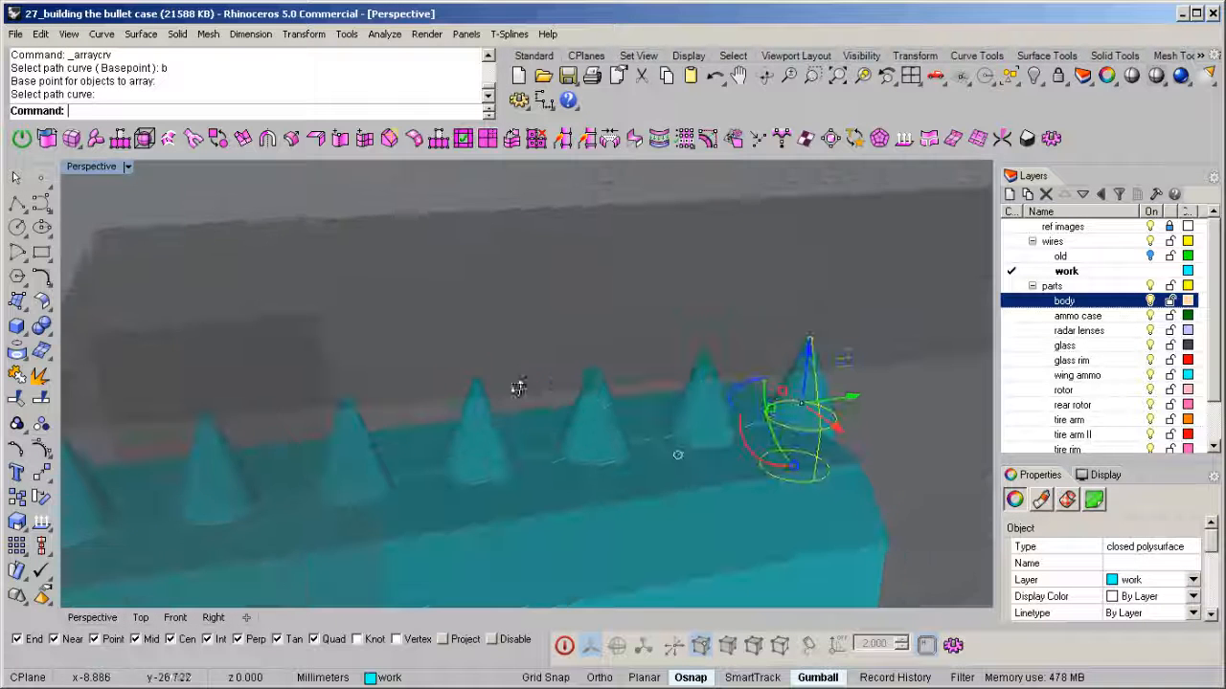
key(ctrl+z)
- Array the bullet along the belt's isocurve from the curve's end with freeform orientation and a changed number of items
key(Return)
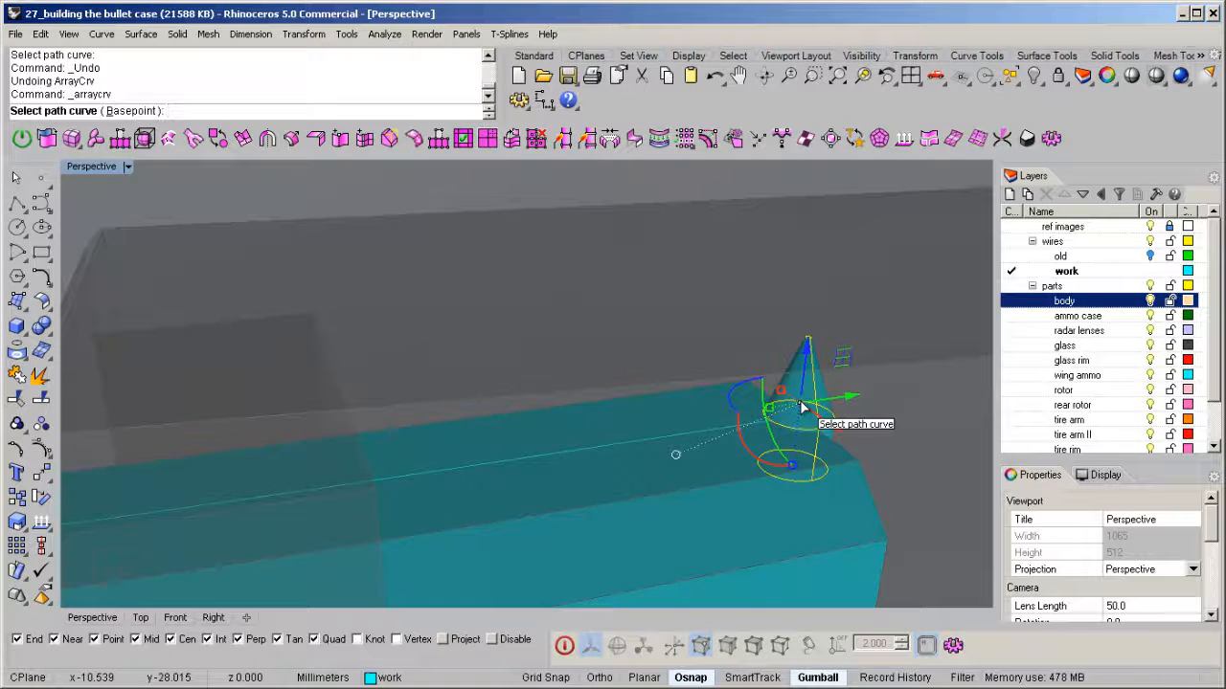
click(755, 433)
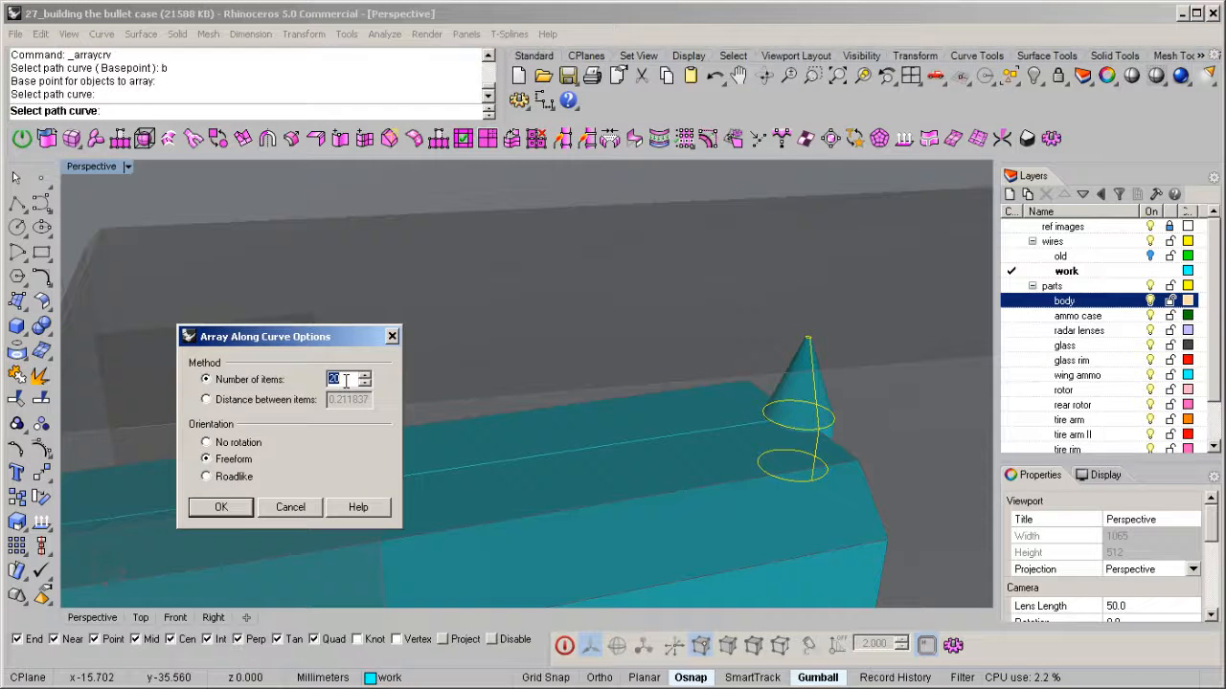
key(Return)
right_drag(345, 386, 663, 341)
key(Escape)
- Unlock all locked objects, show the hidden ones and view the whole helicopter
mouse_move(511, 347)
mouse_down()
mouse_move(510, 332)
mouse_move(511, 347)
mouse_up()
right_drag(511, 347, 539, 391)
key(Escape)
key(ctrl+alt+l)
scroll(612, 356, down, 5)
right_drag(612, 357, 495, 391)
scroll(440, 378, down, 10)
middle_click(495, 390)
right_click(446, 288)
right_drag(445, 316, 517, 256)
right_drag(487, 327, 927, 367)
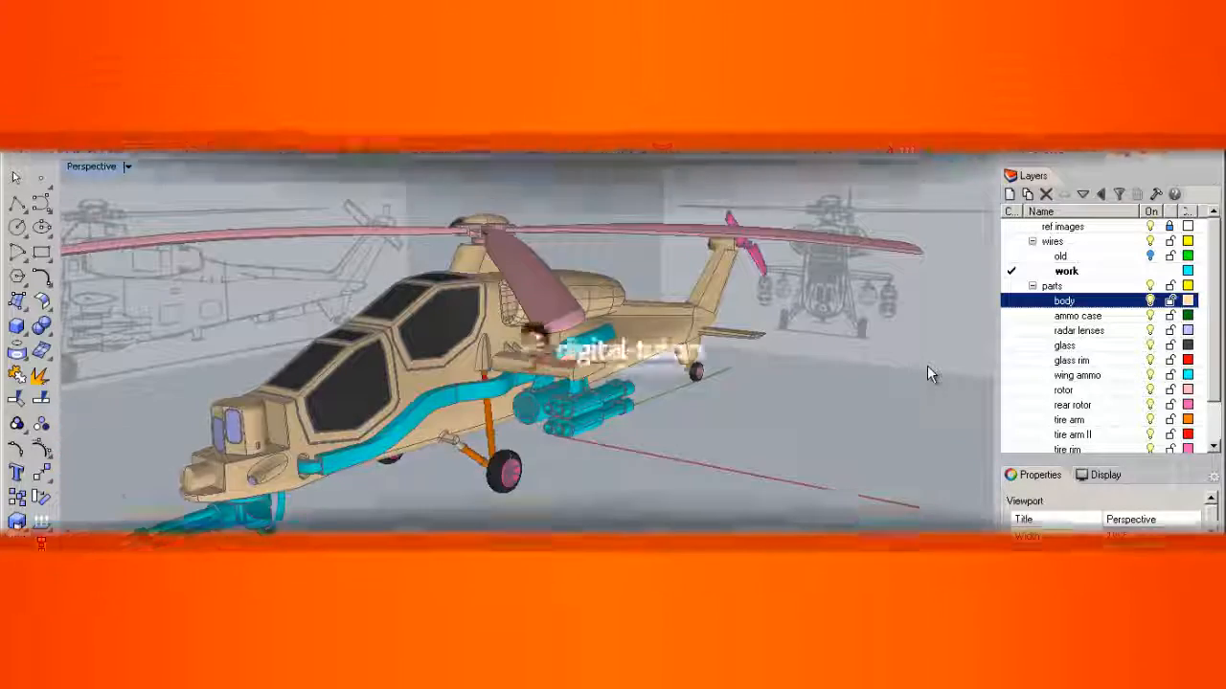